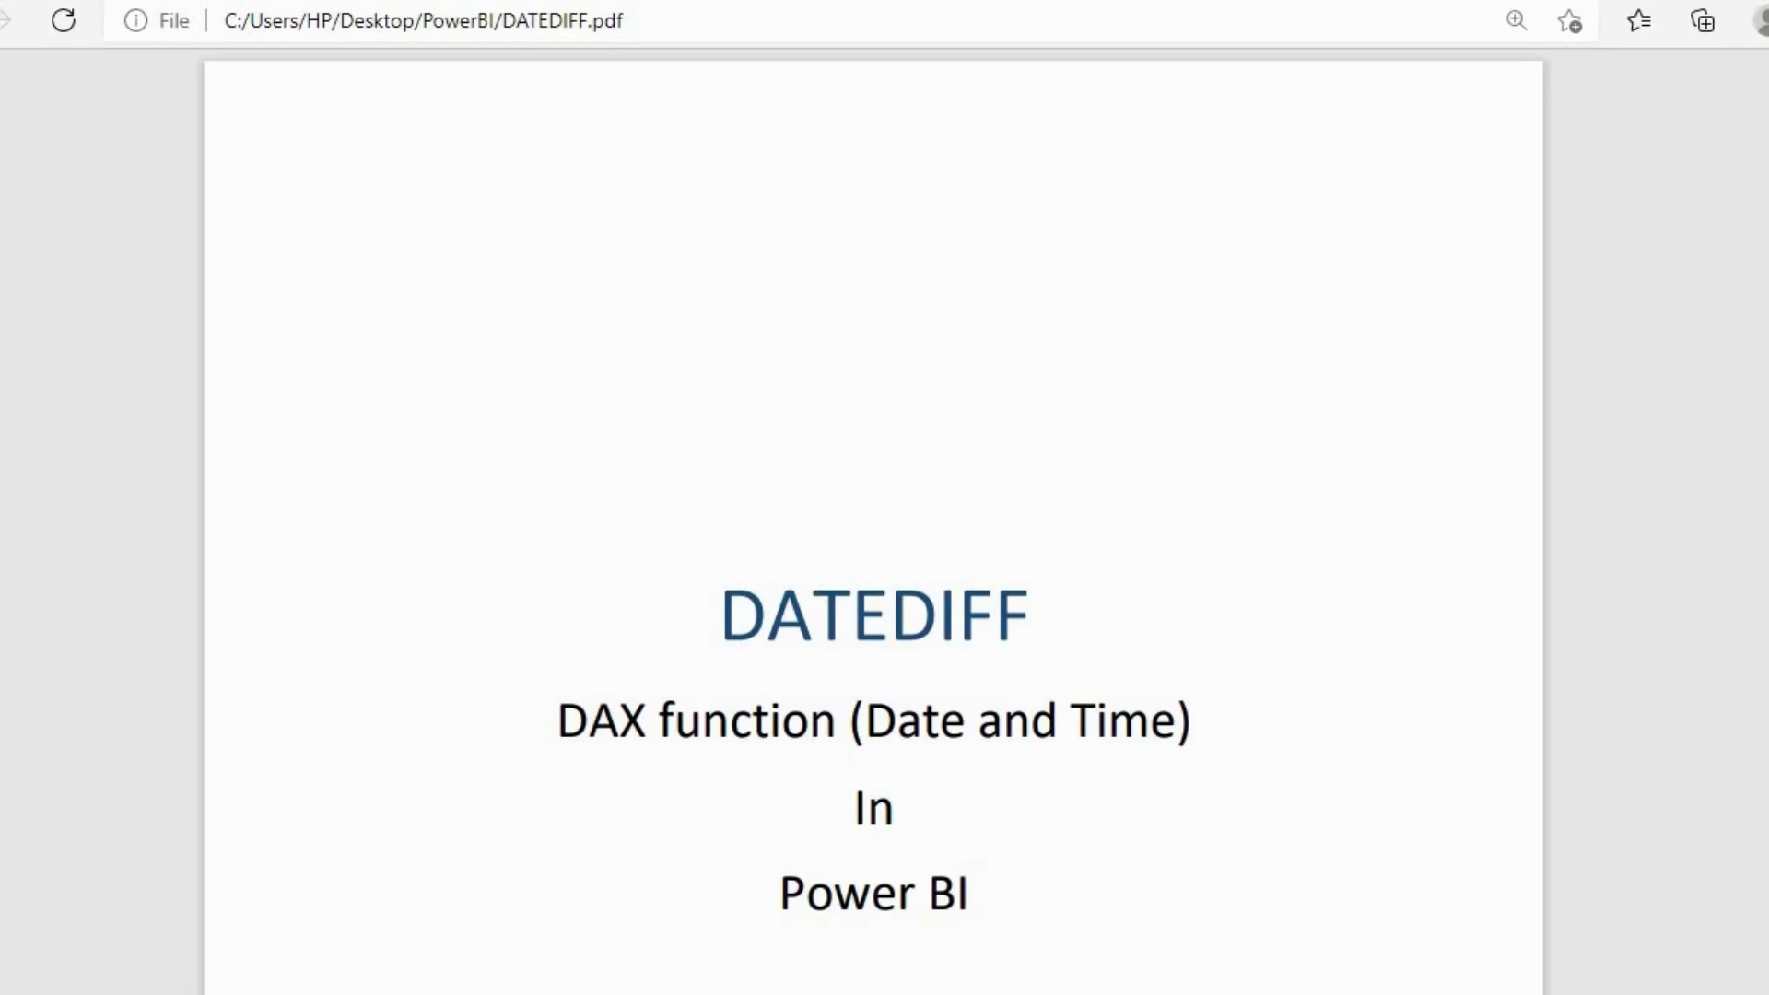
# Step: Read the DATEDIFF description, syntax, parameter definitions and return values in the PDF
pyautogui.scroll(-12, 873, 516)
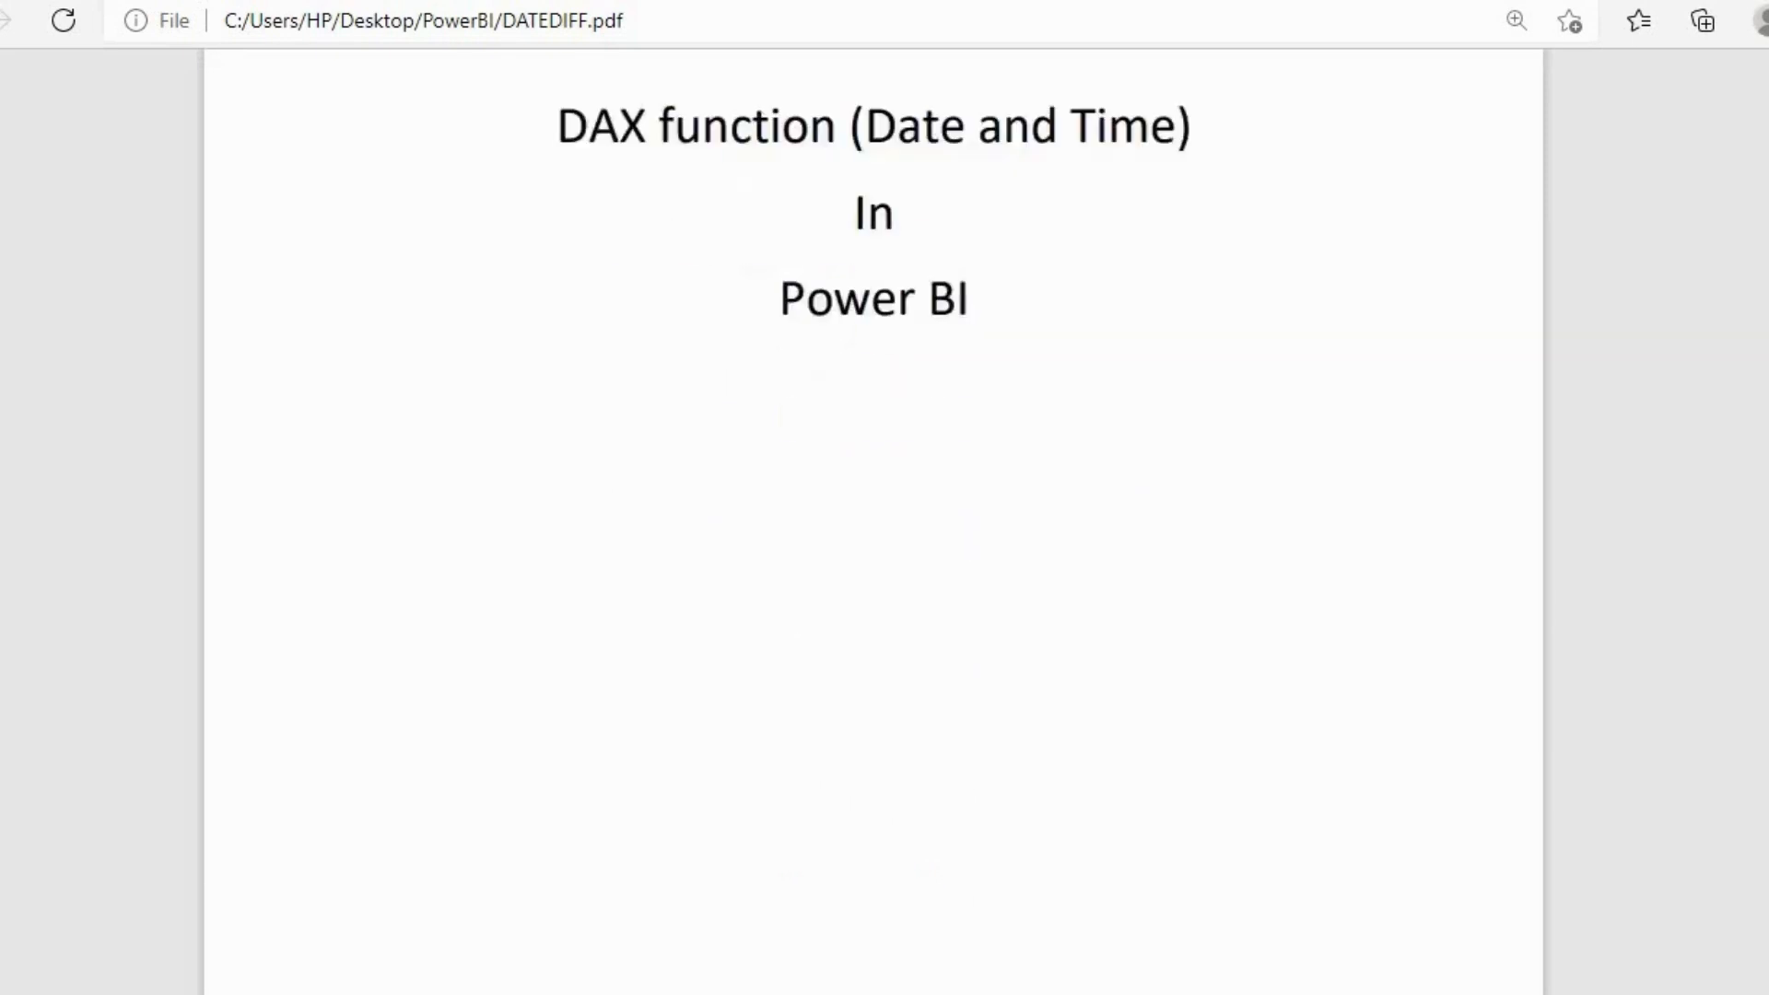
pyautogui.scroll(-6, 873, 516)
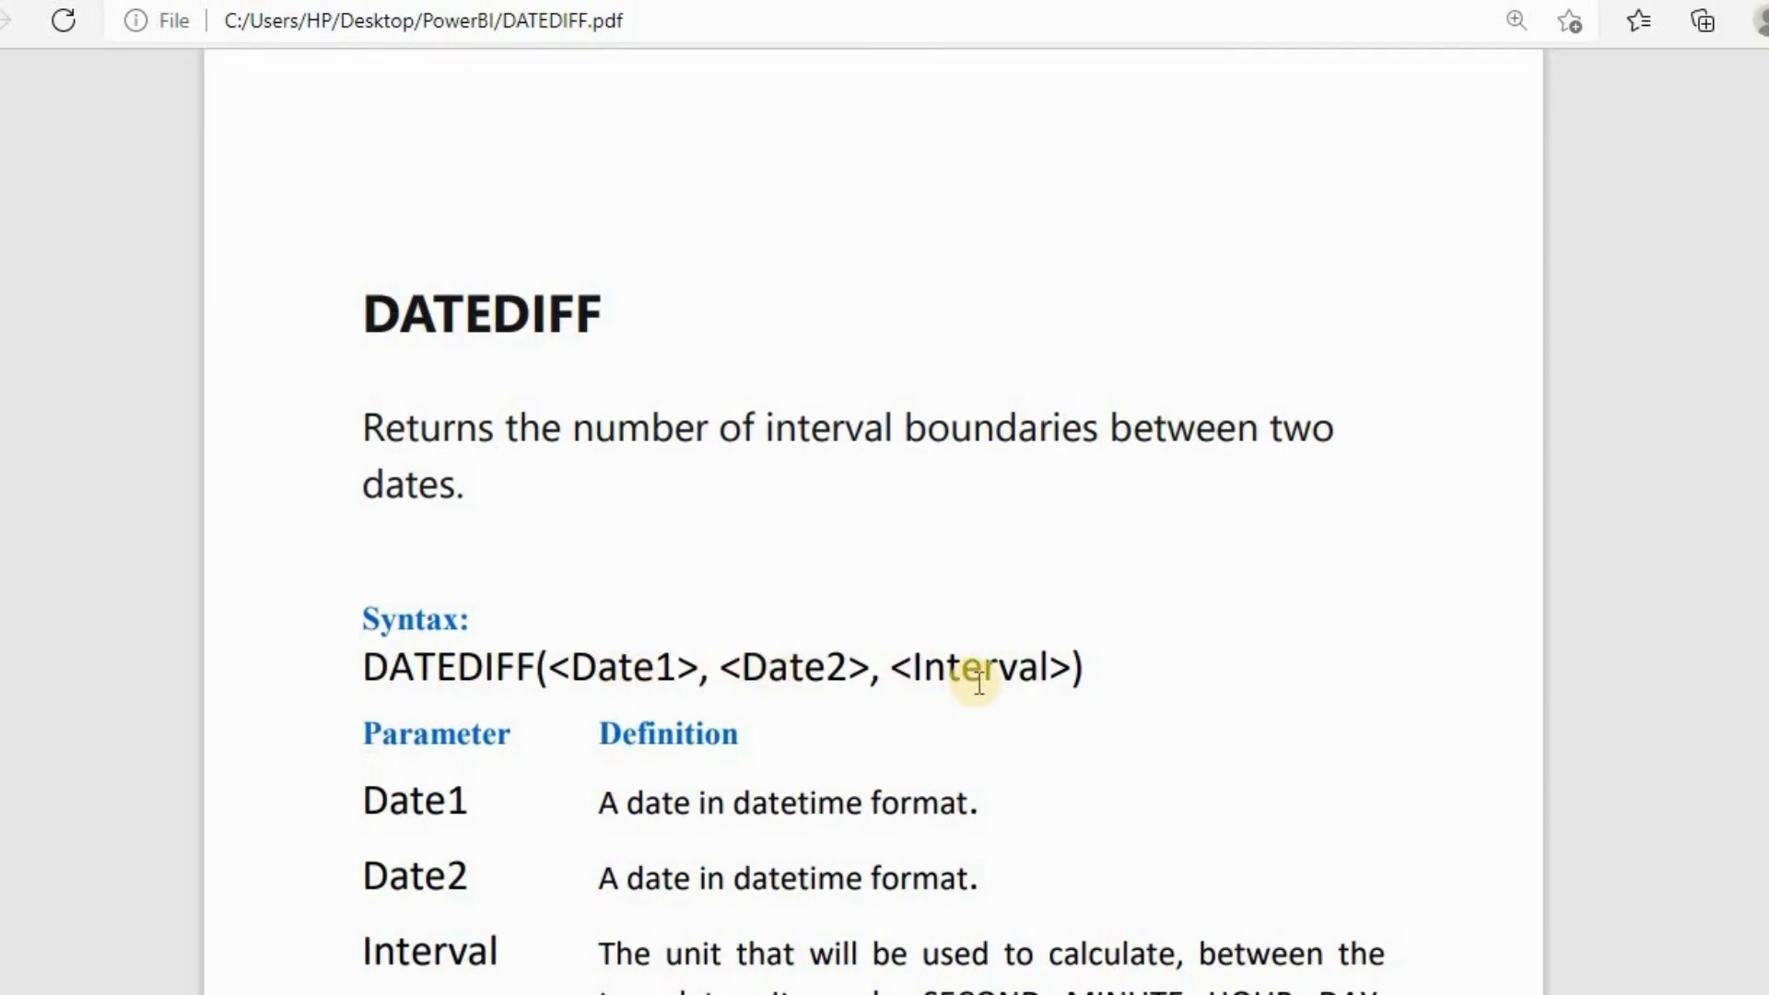
pyautogui.scroll(-1, 978, 682)
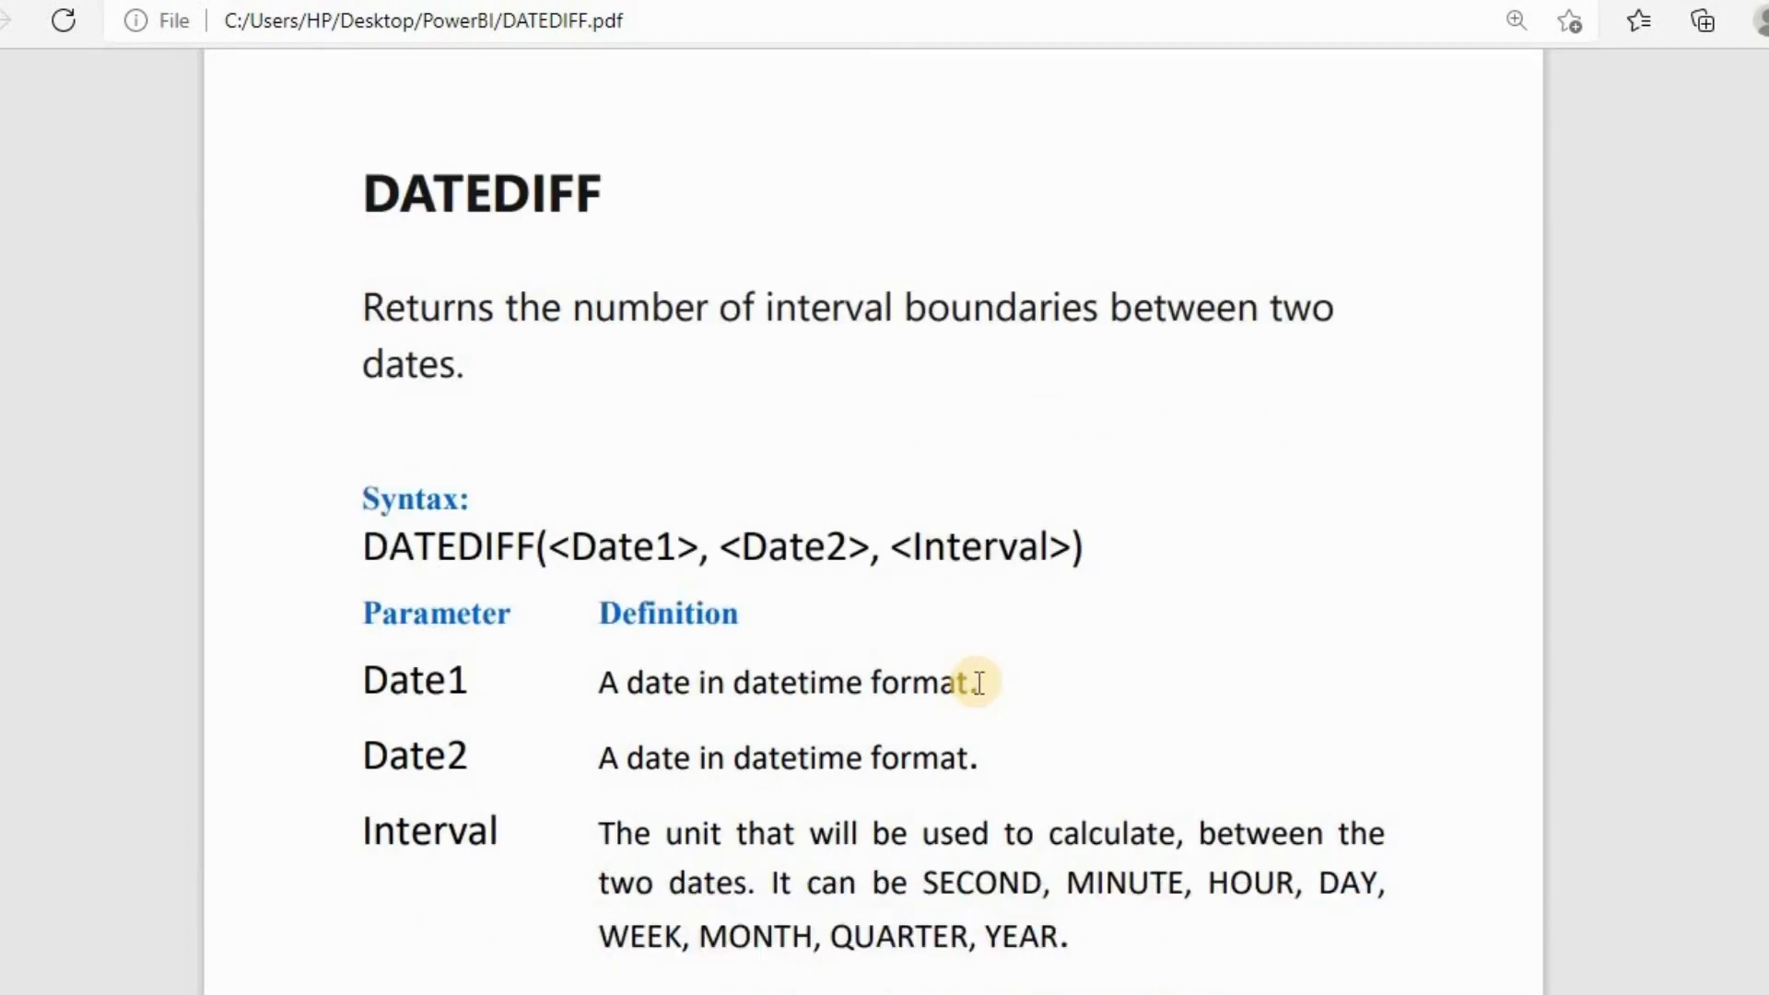
pyautogui.scroll(-1, 978, 681)
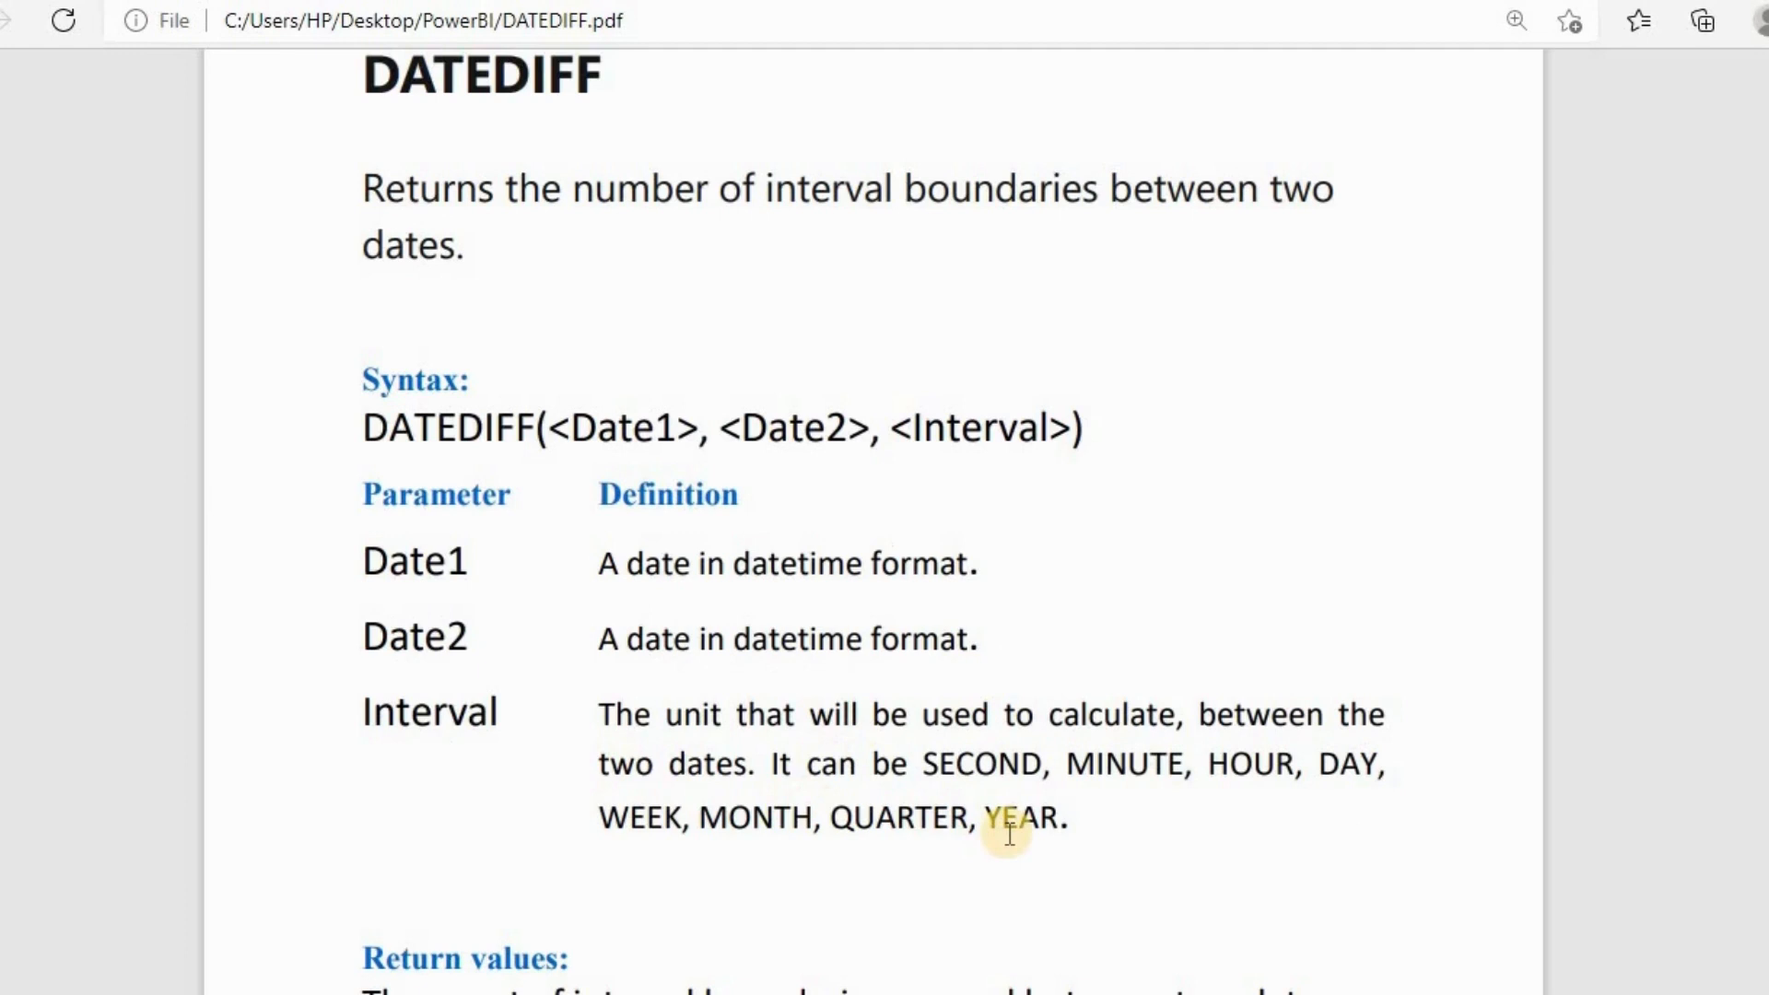
pyautogui.scroll(-3, 1009, 834)
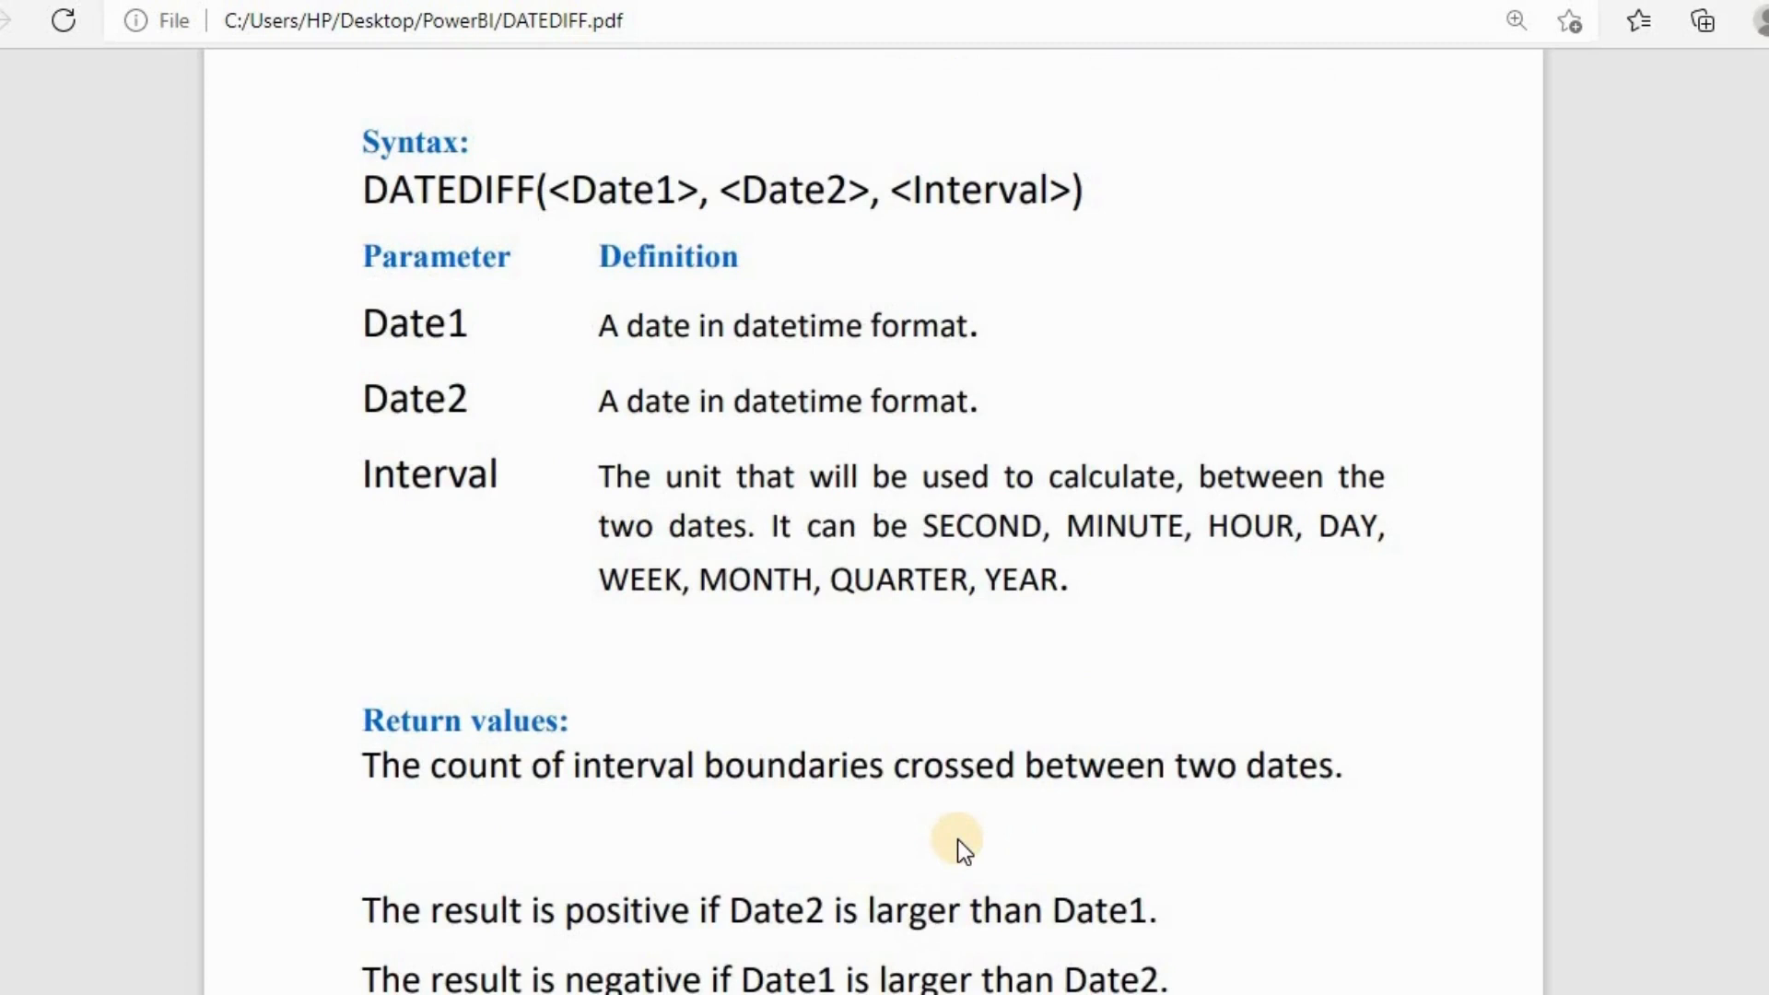
pyautogui.scroll(-2, 958, 839)
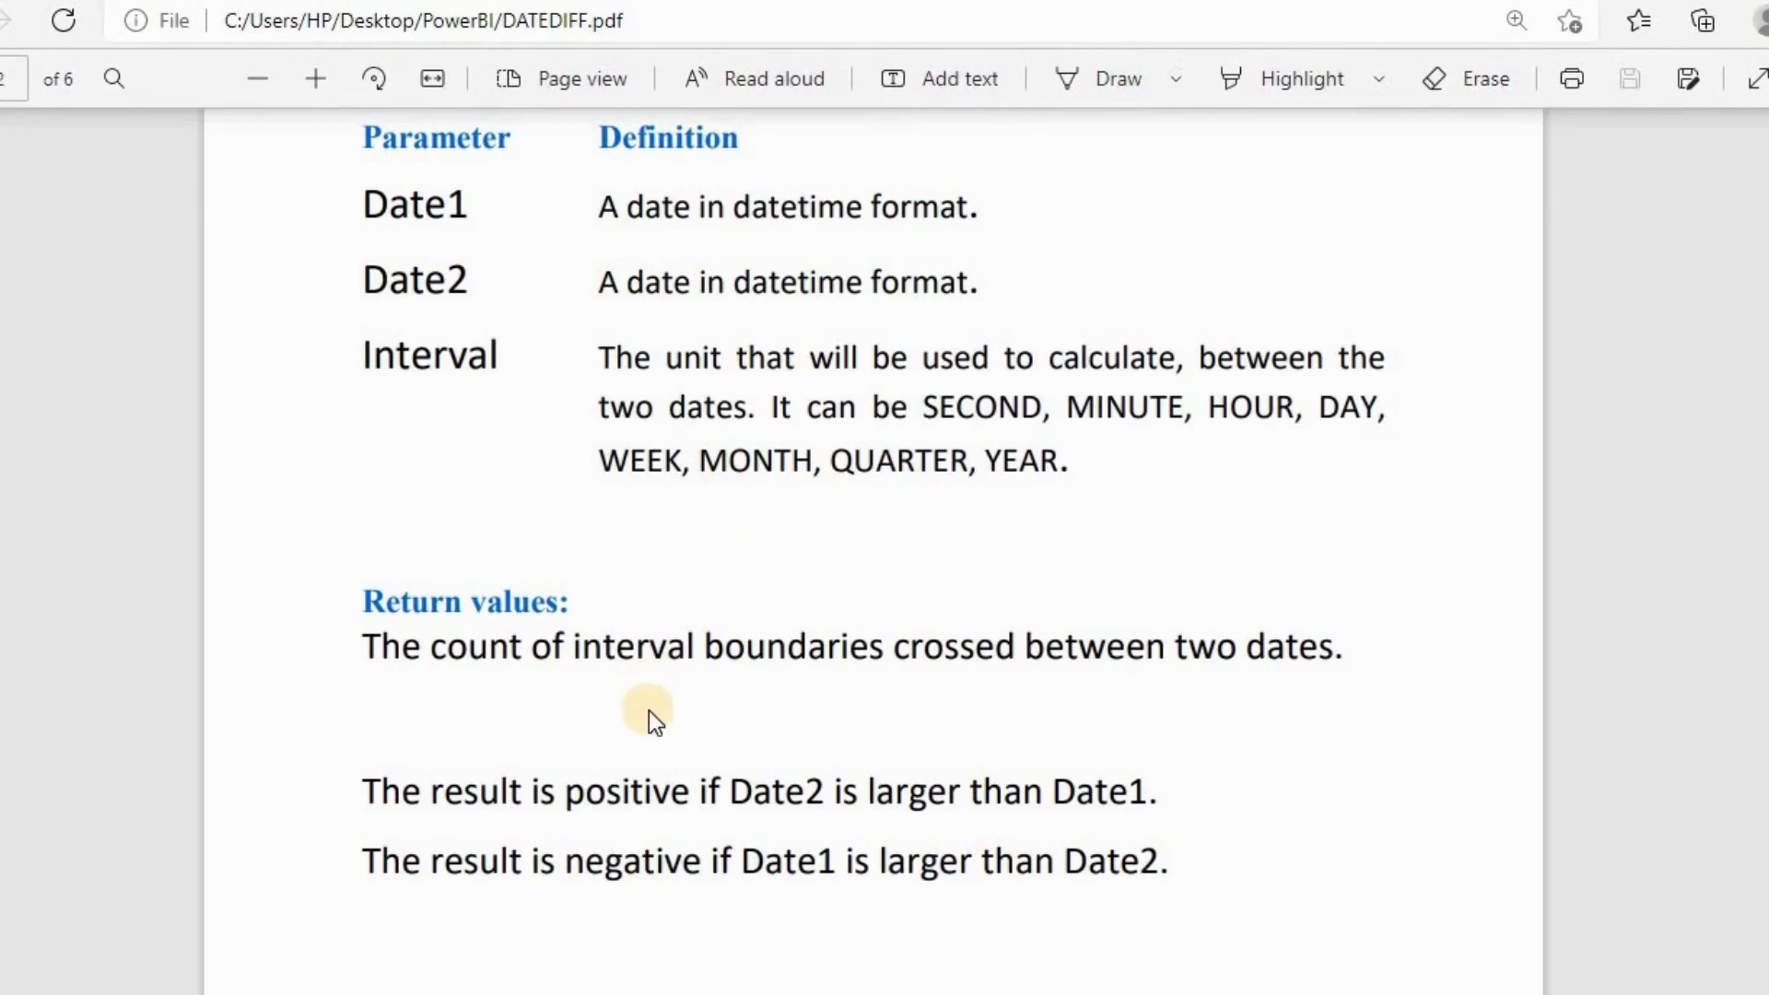
pyautogui.scroll(2, 649, 710)
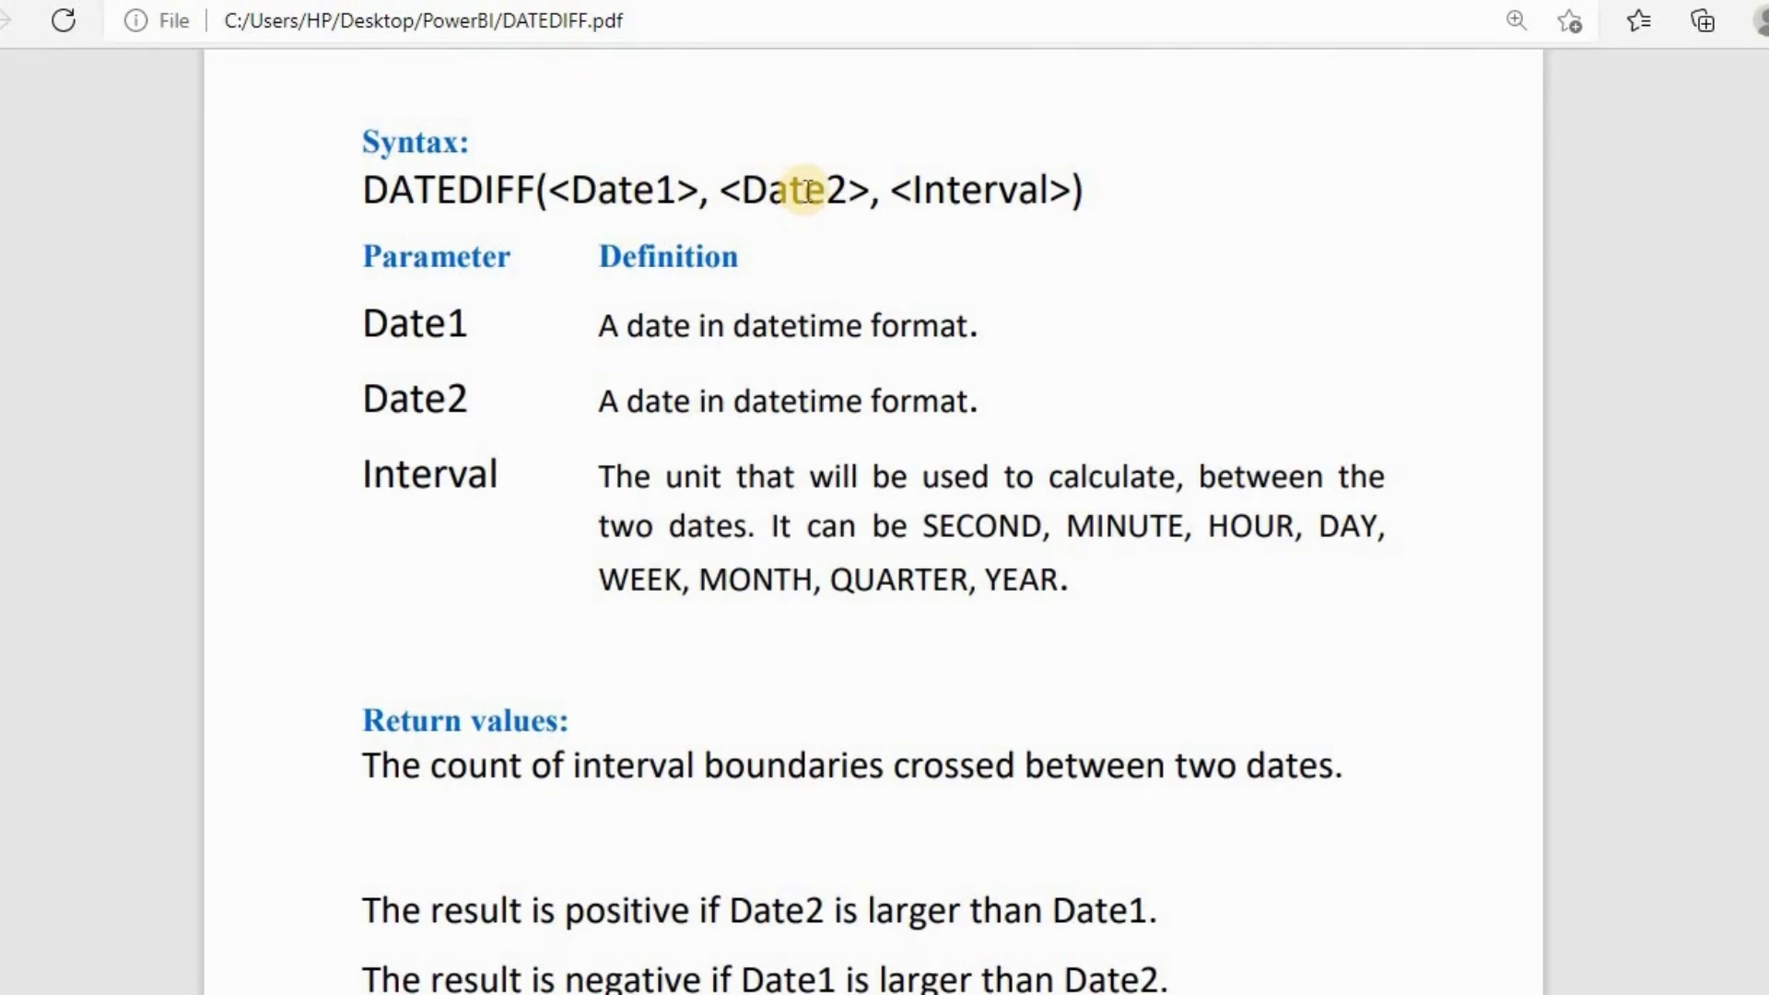
# Step: Examine the Emp_Age, Service_Period and Bonus example formulas and their employee tables in the PDF
pyautogui.scroll(-10, 806, 191)
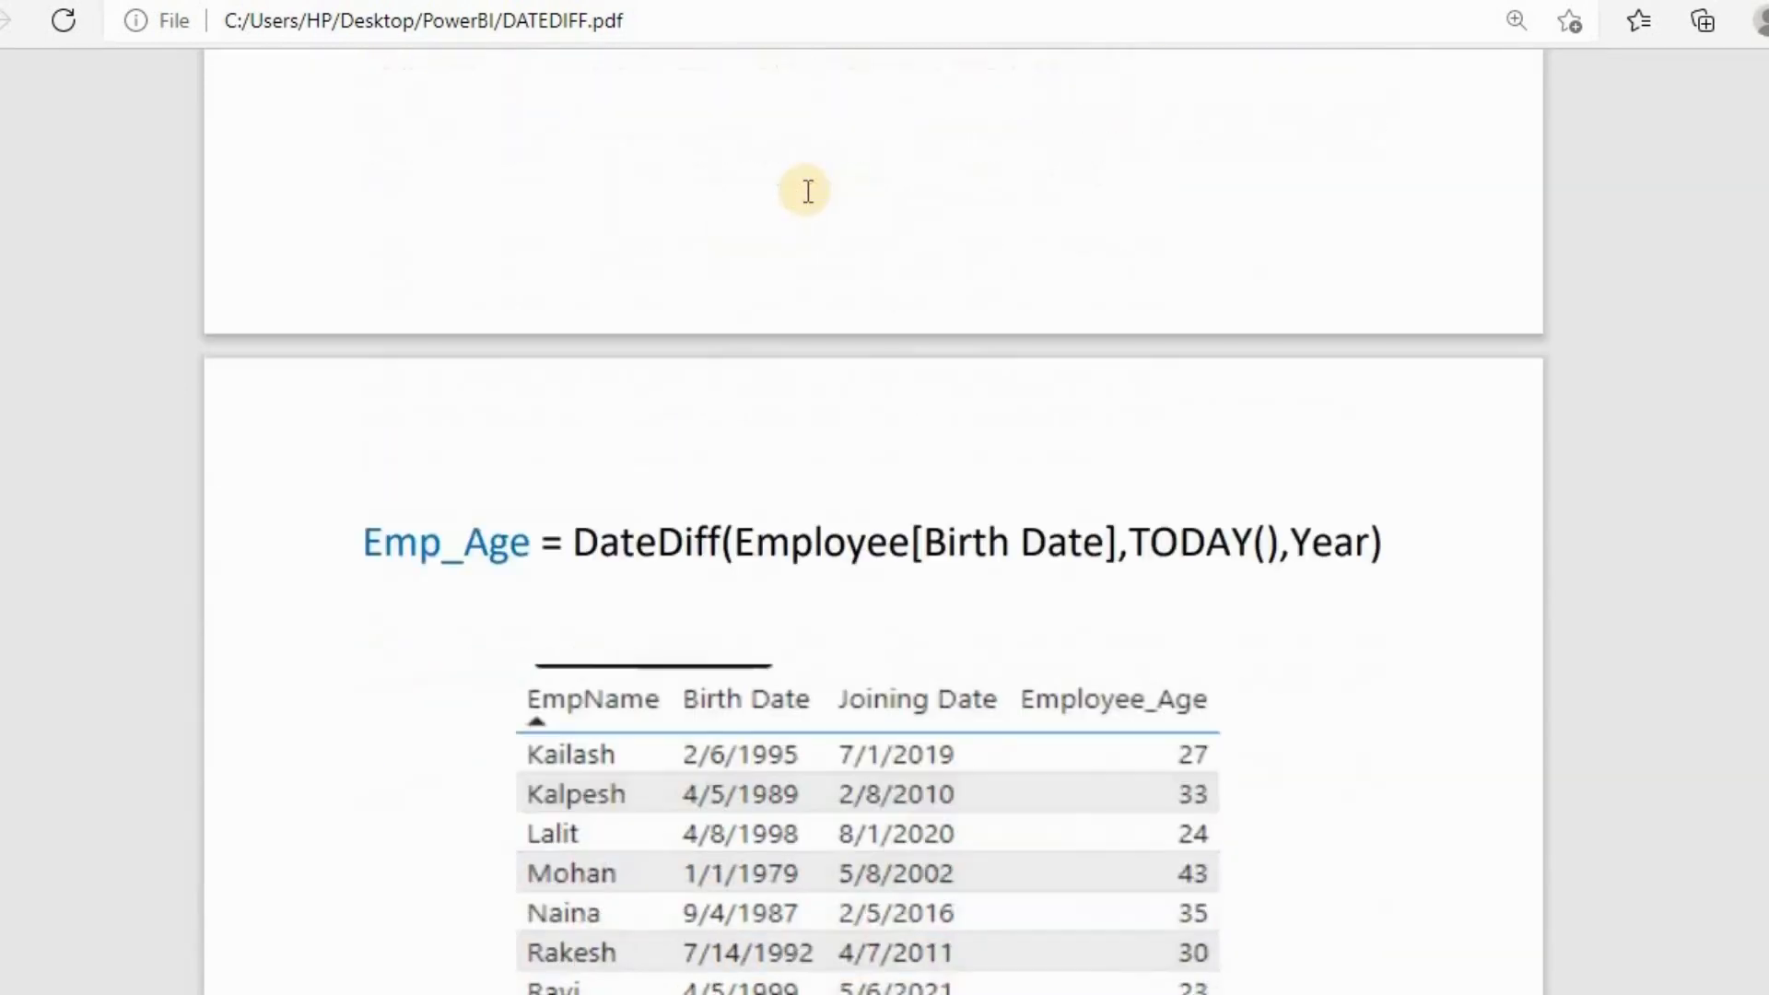
pyautogui.scroll(-3, 806, 191)
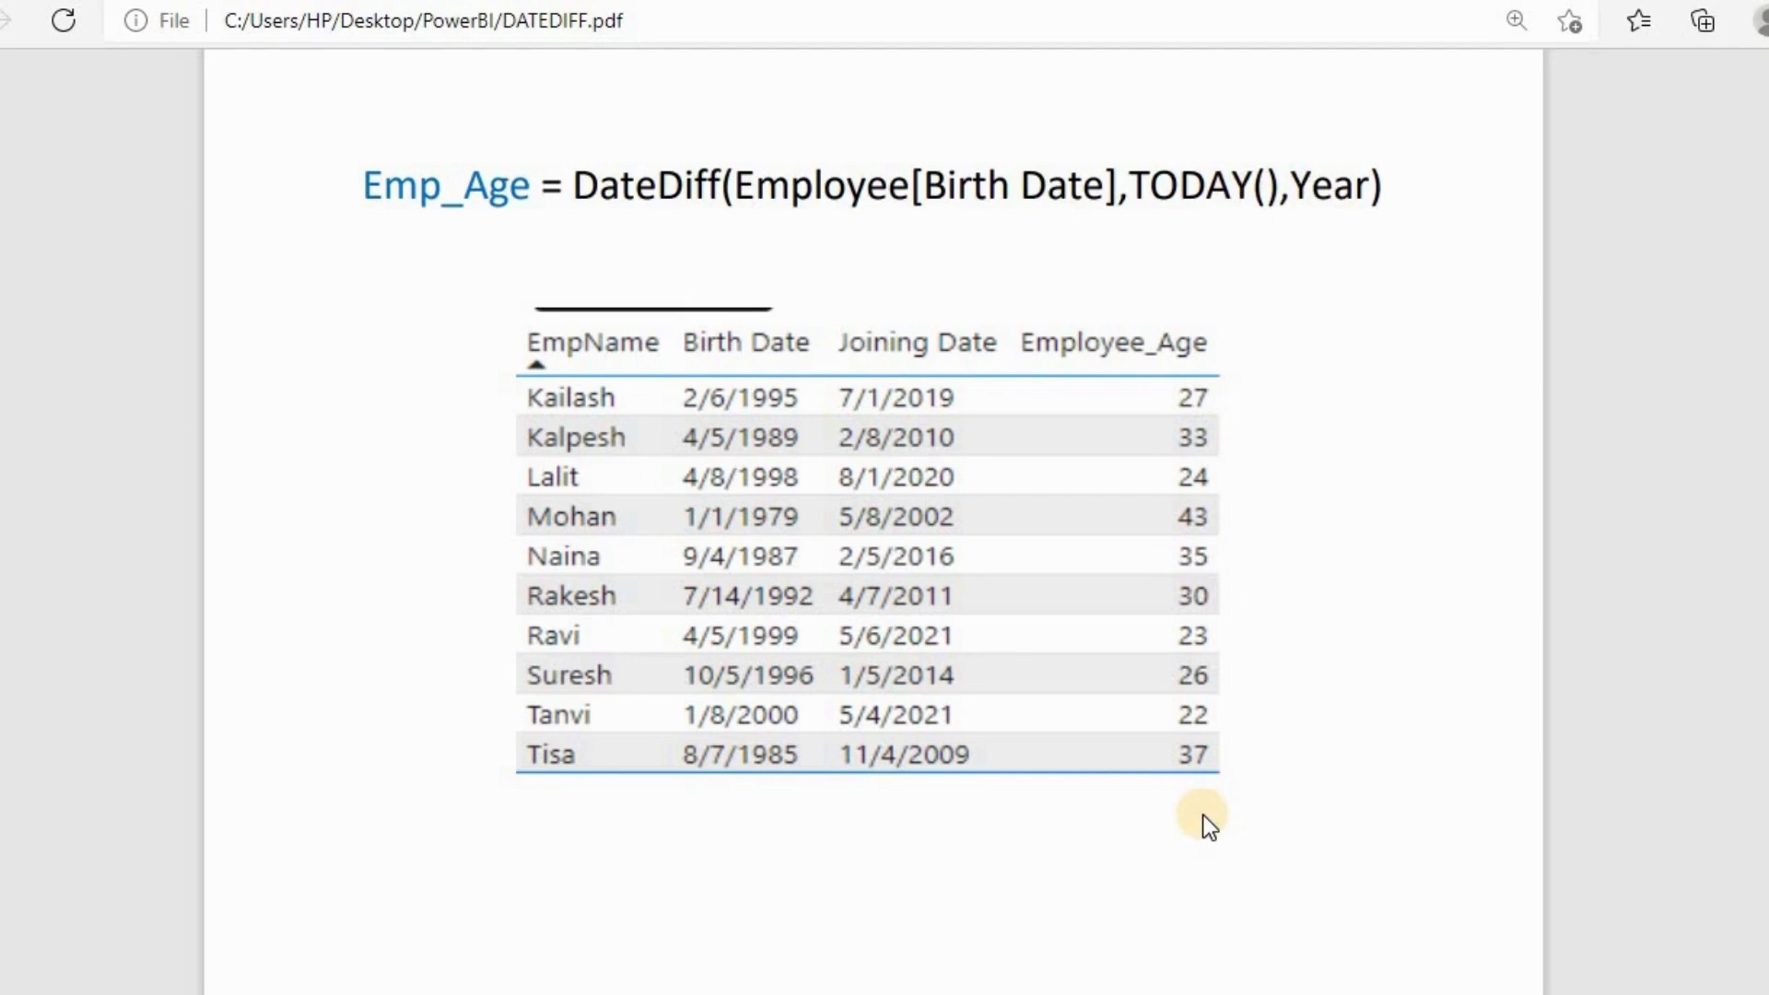
pyautogui.scroll(-10, 1203, 815)
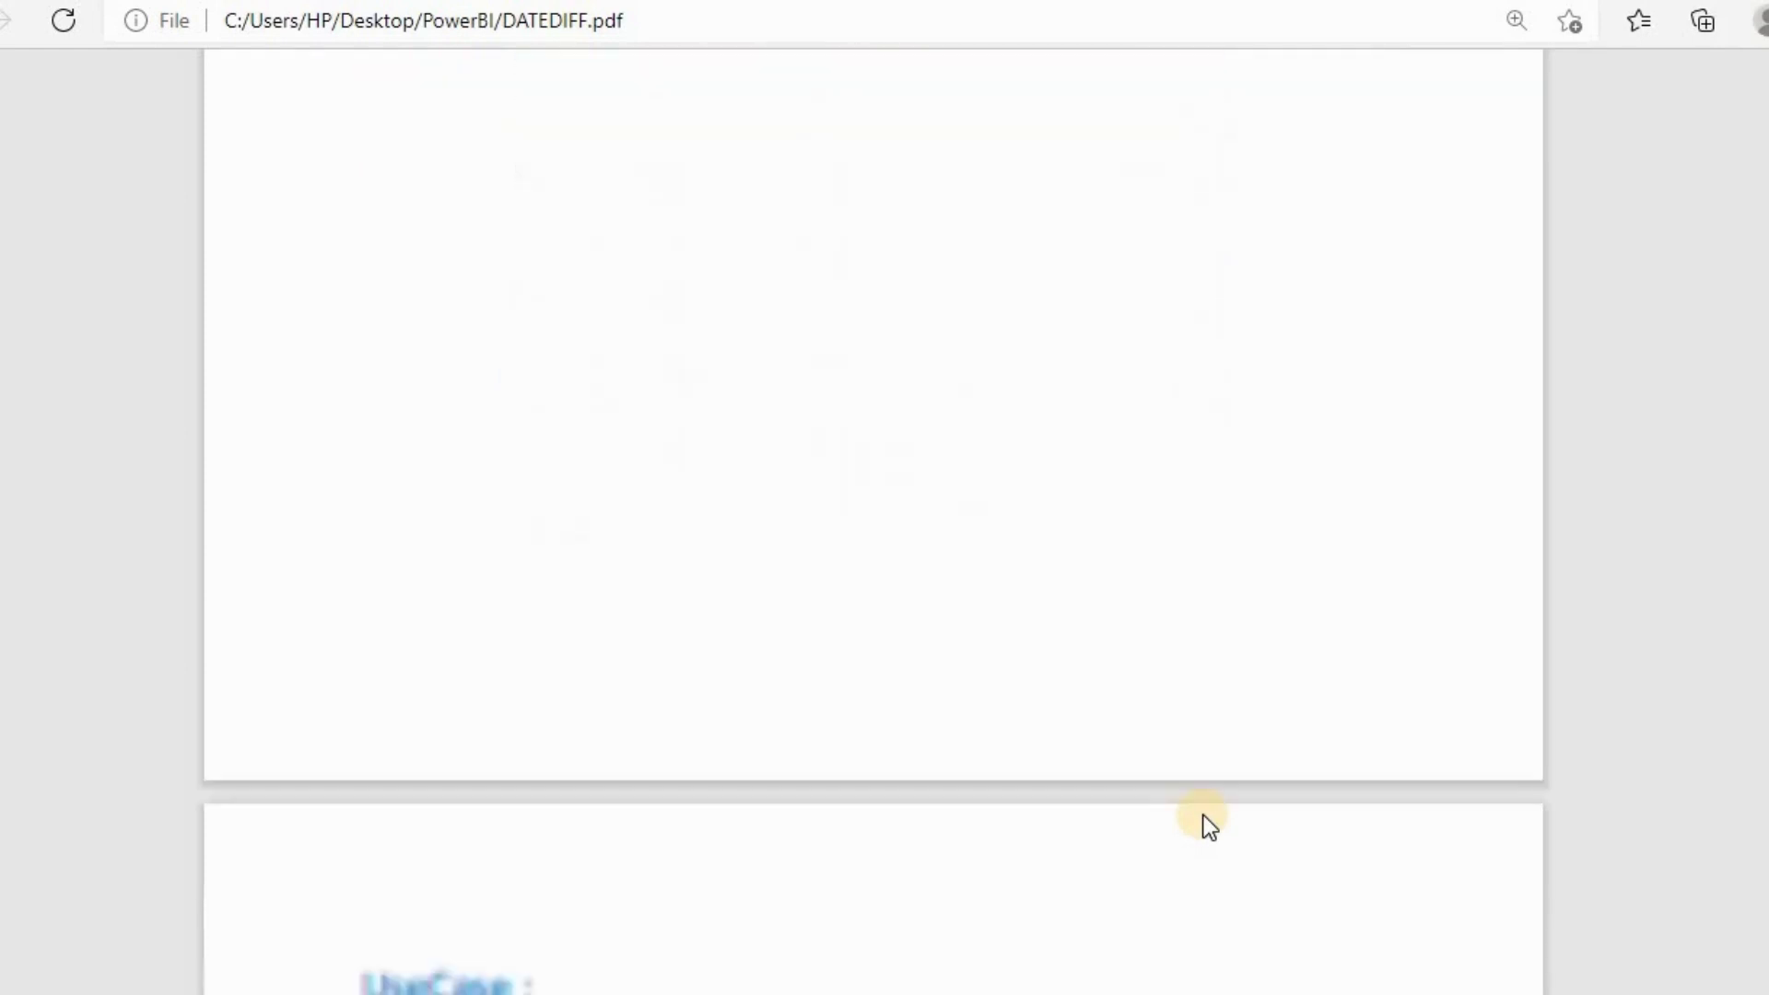
pyautogui.scroll(-9, 1202, 815)
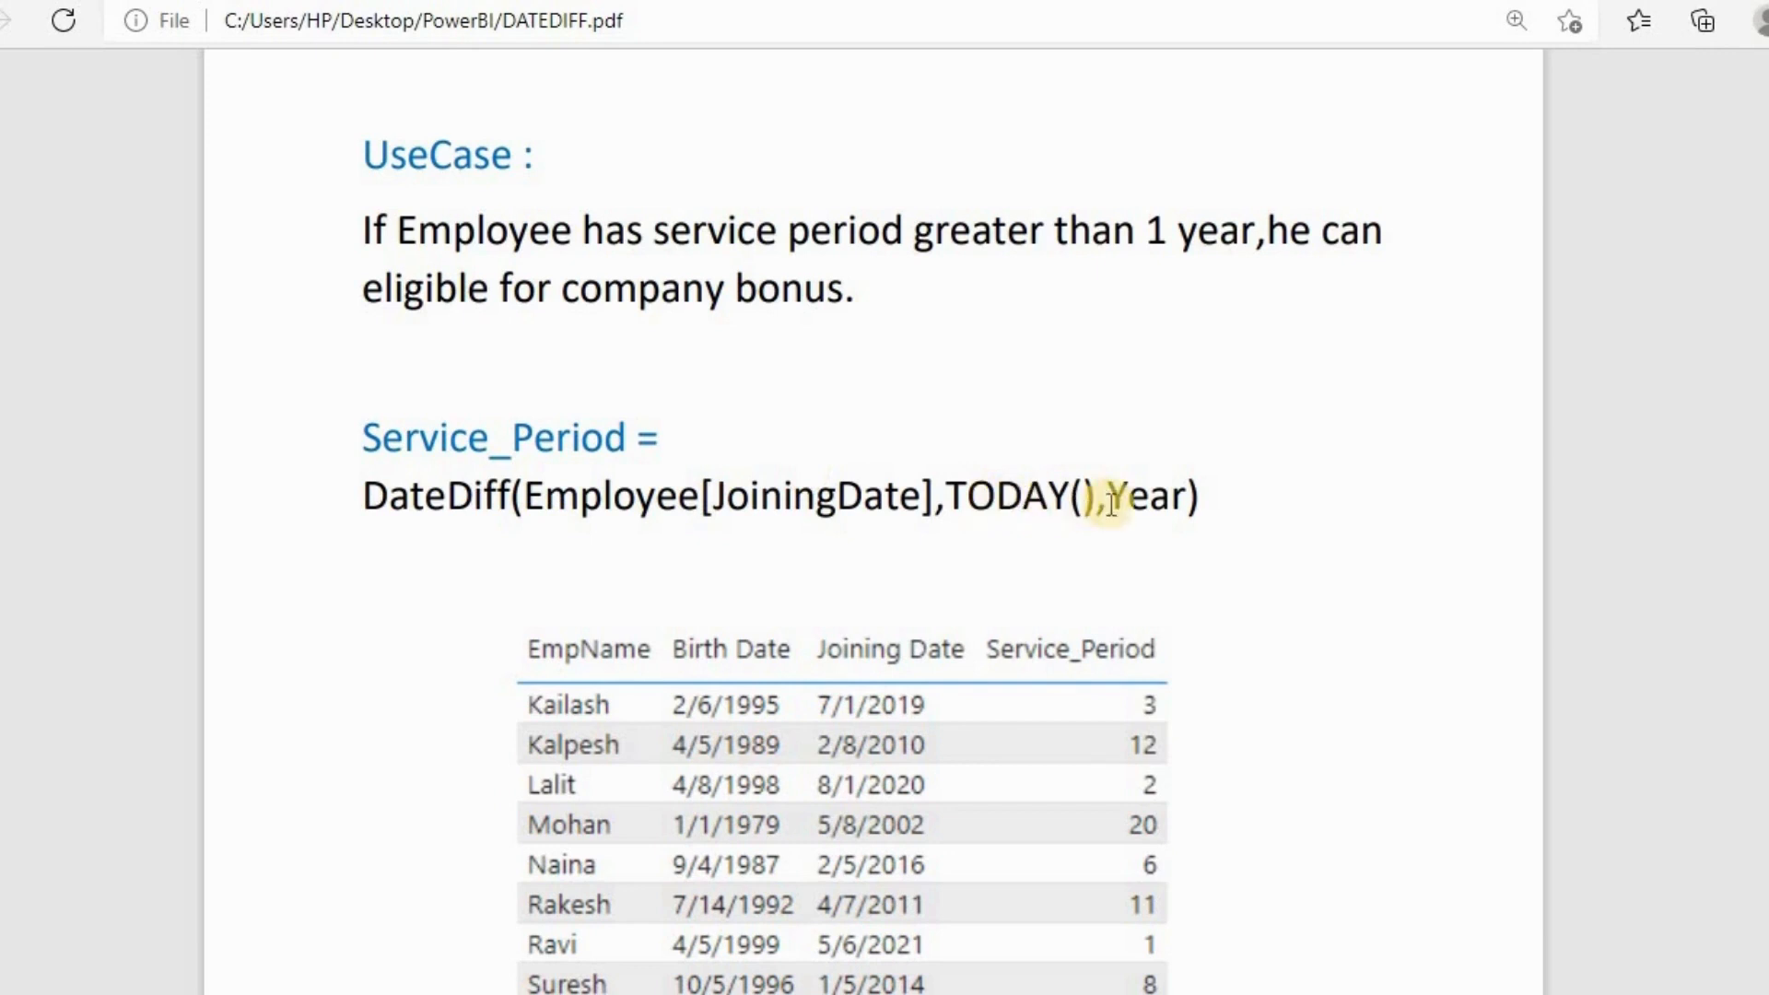
pyautogui.scroll(-3, 1115, 748)
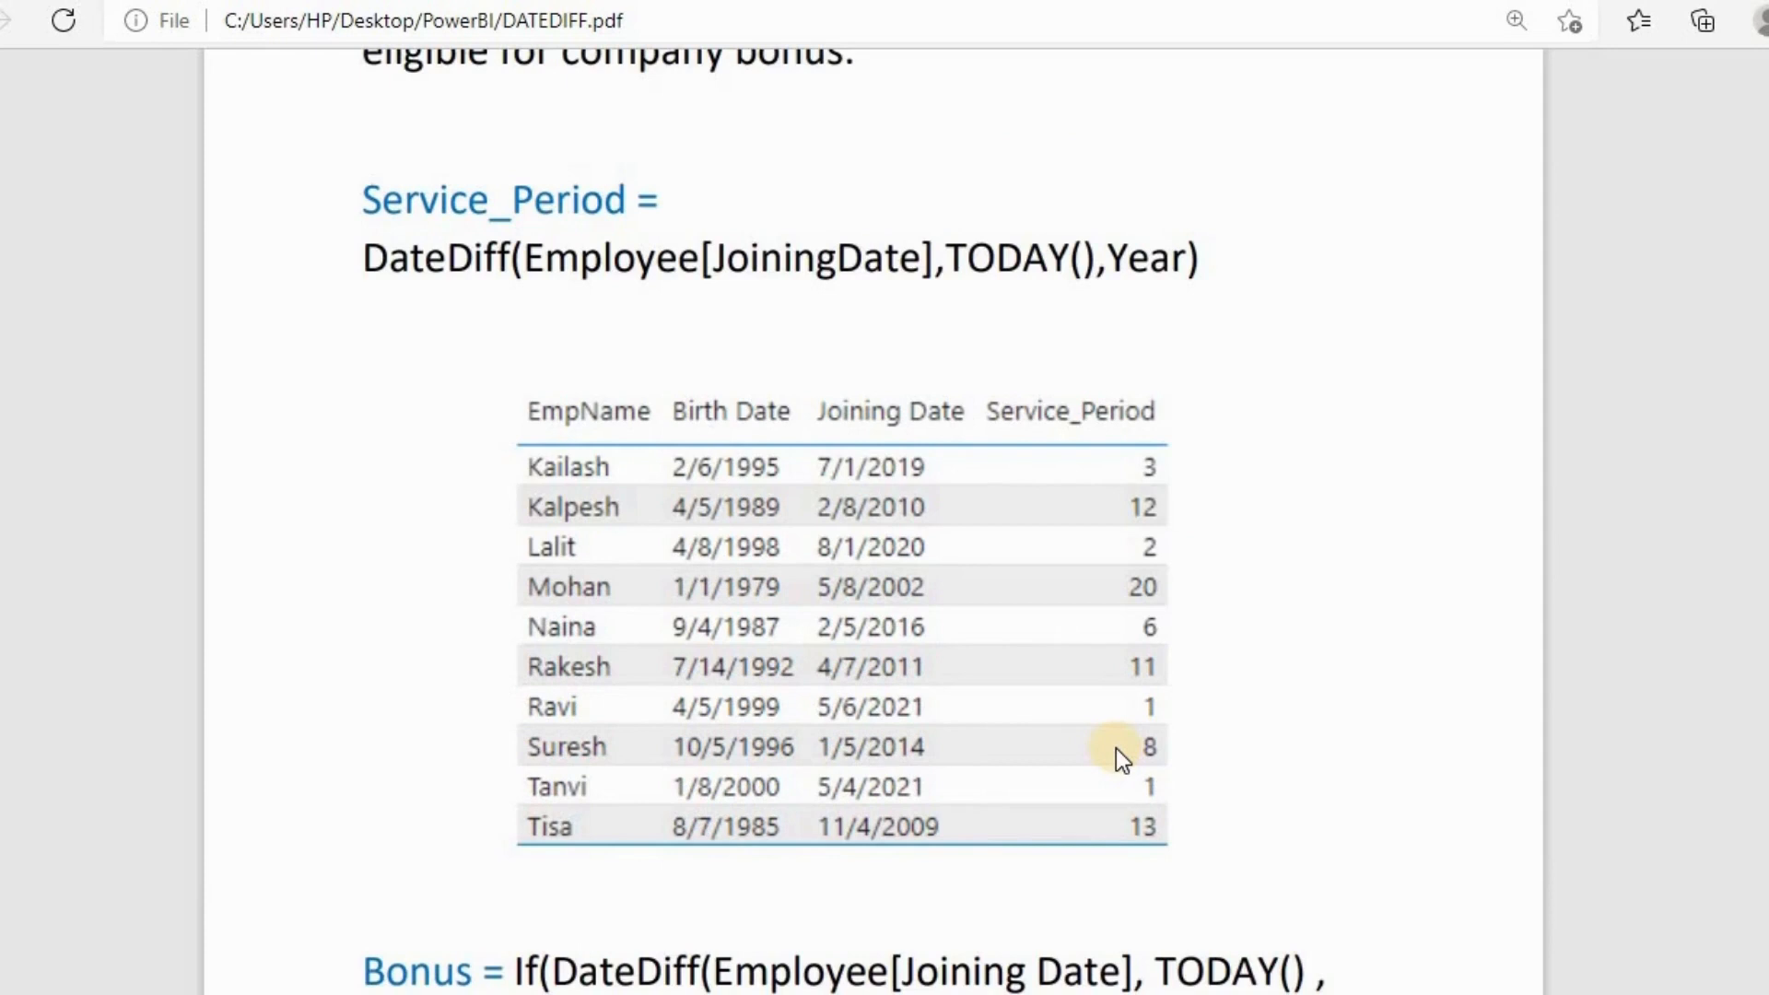
pyautogui.scroll(-4, 1115, 748)
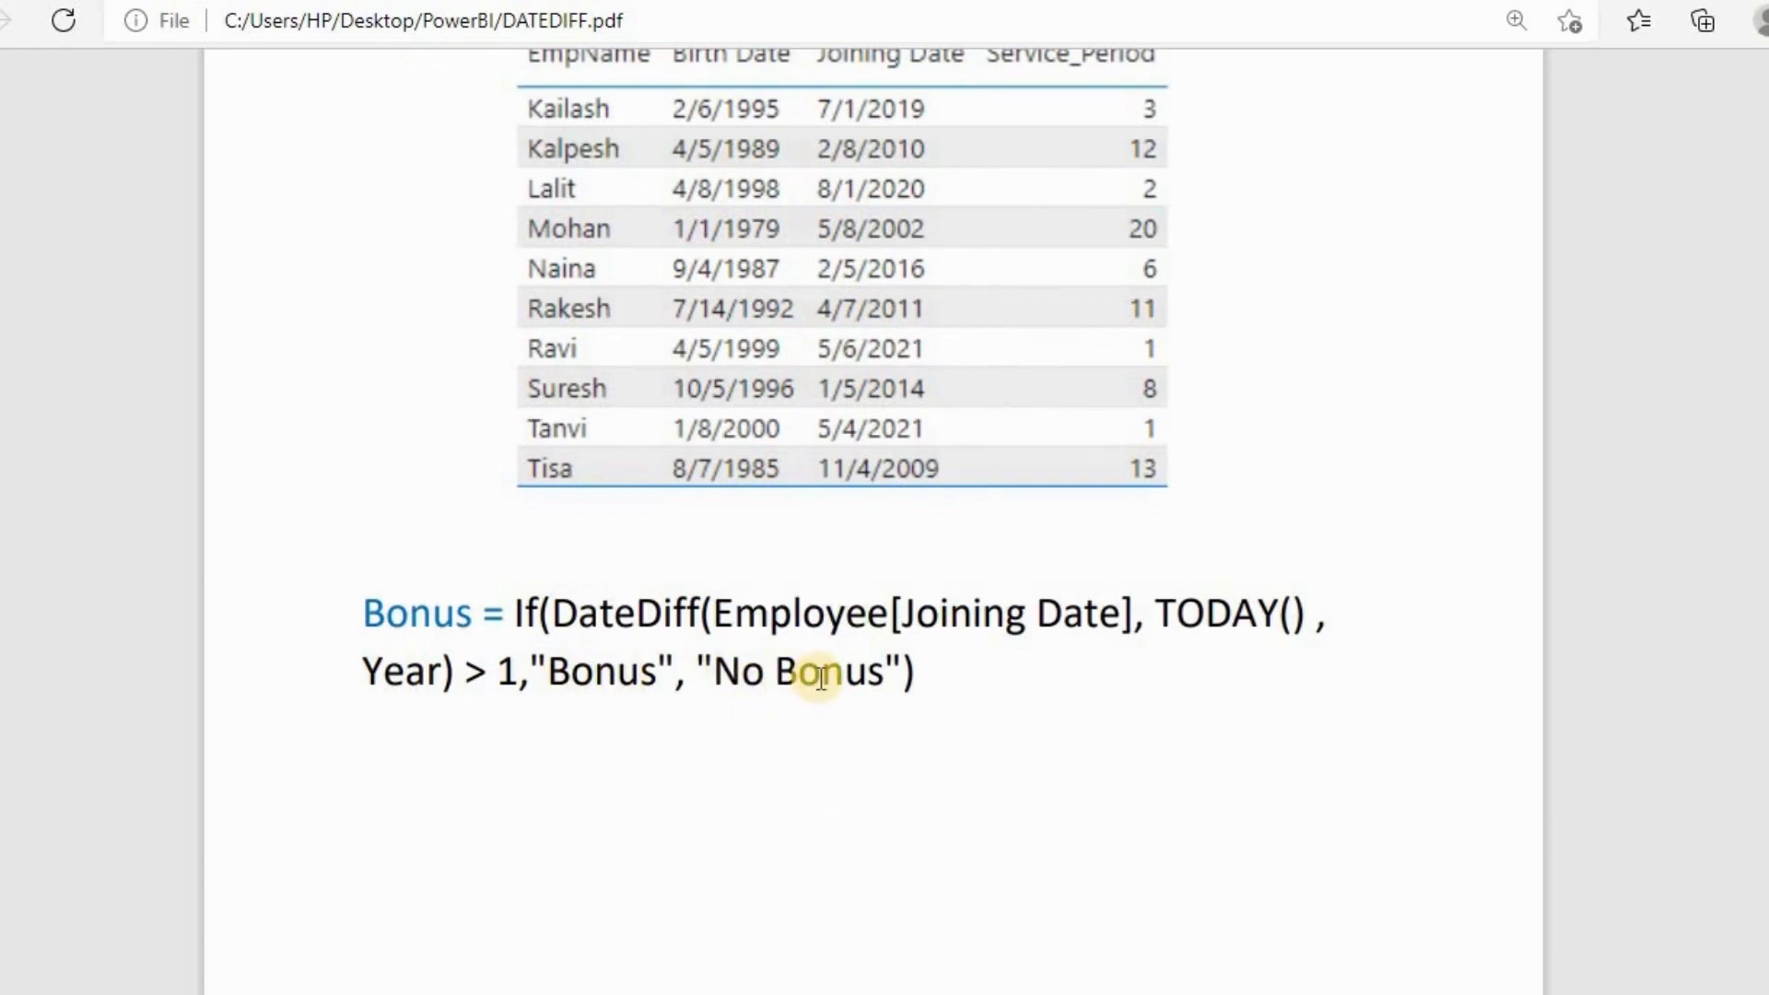
# Step: Switch to the Power BI report and add a calculated column named Emp_Age to the Employee table
pyautogui.moveTo(855, 994)
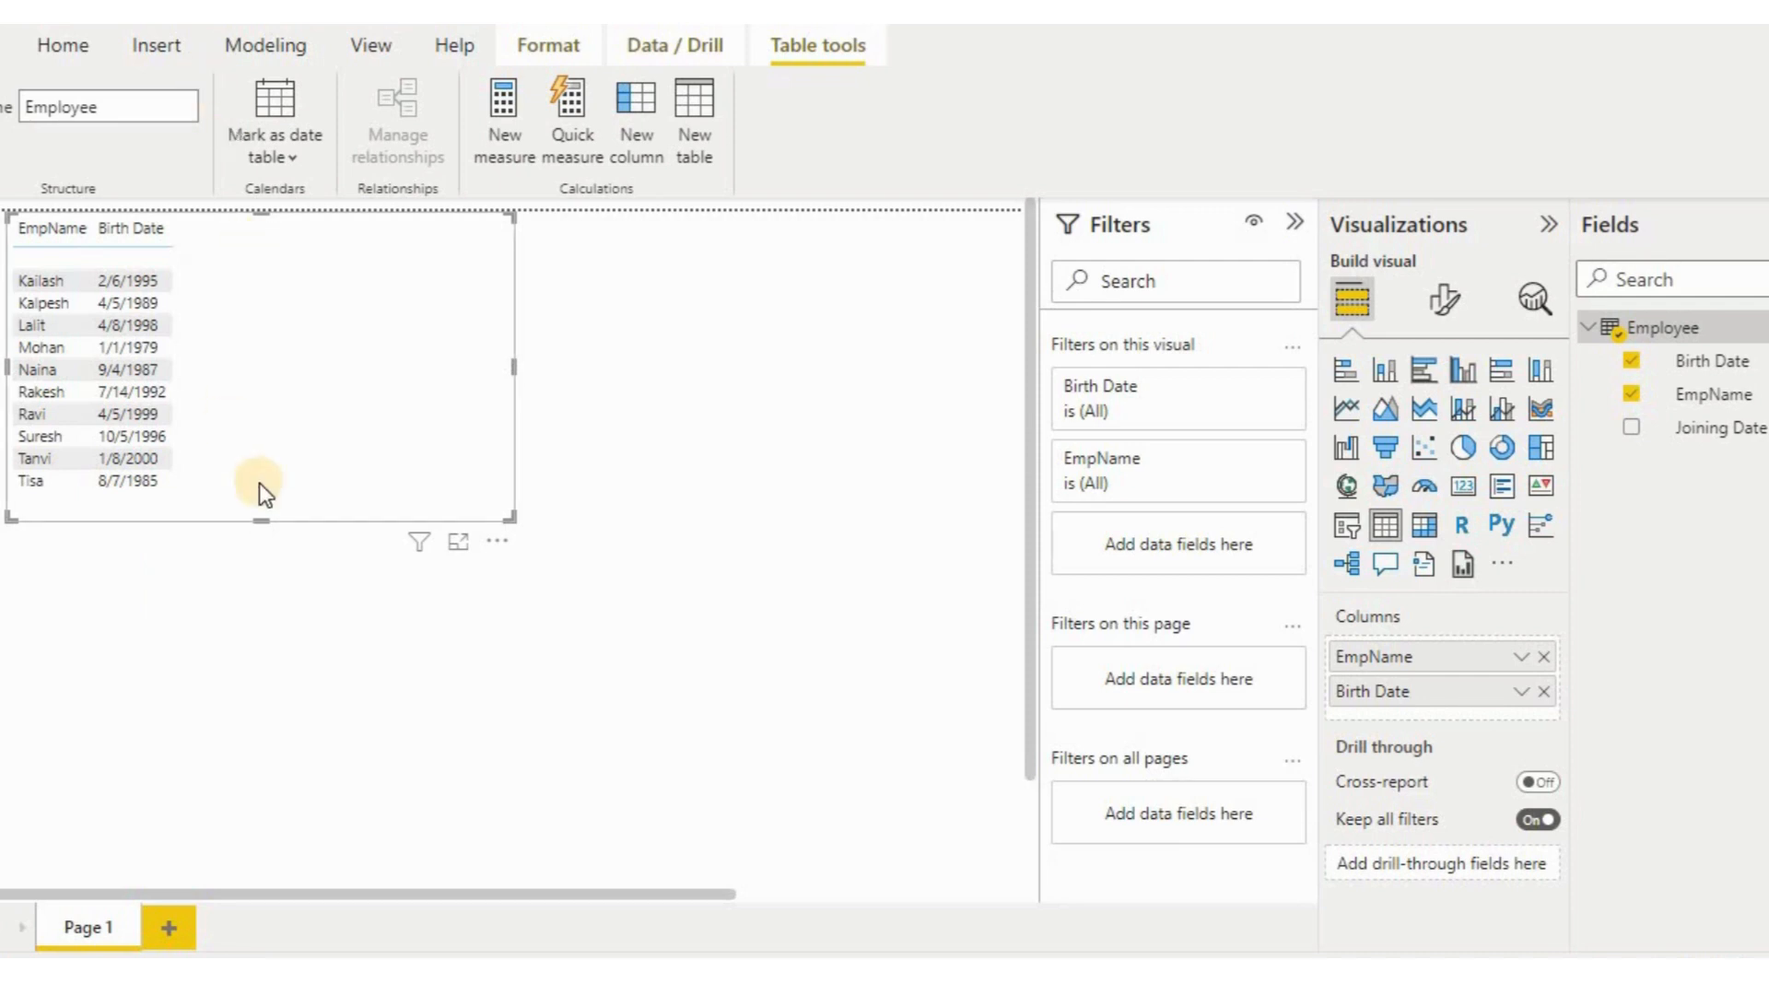
pyautogui.click(641, 137)
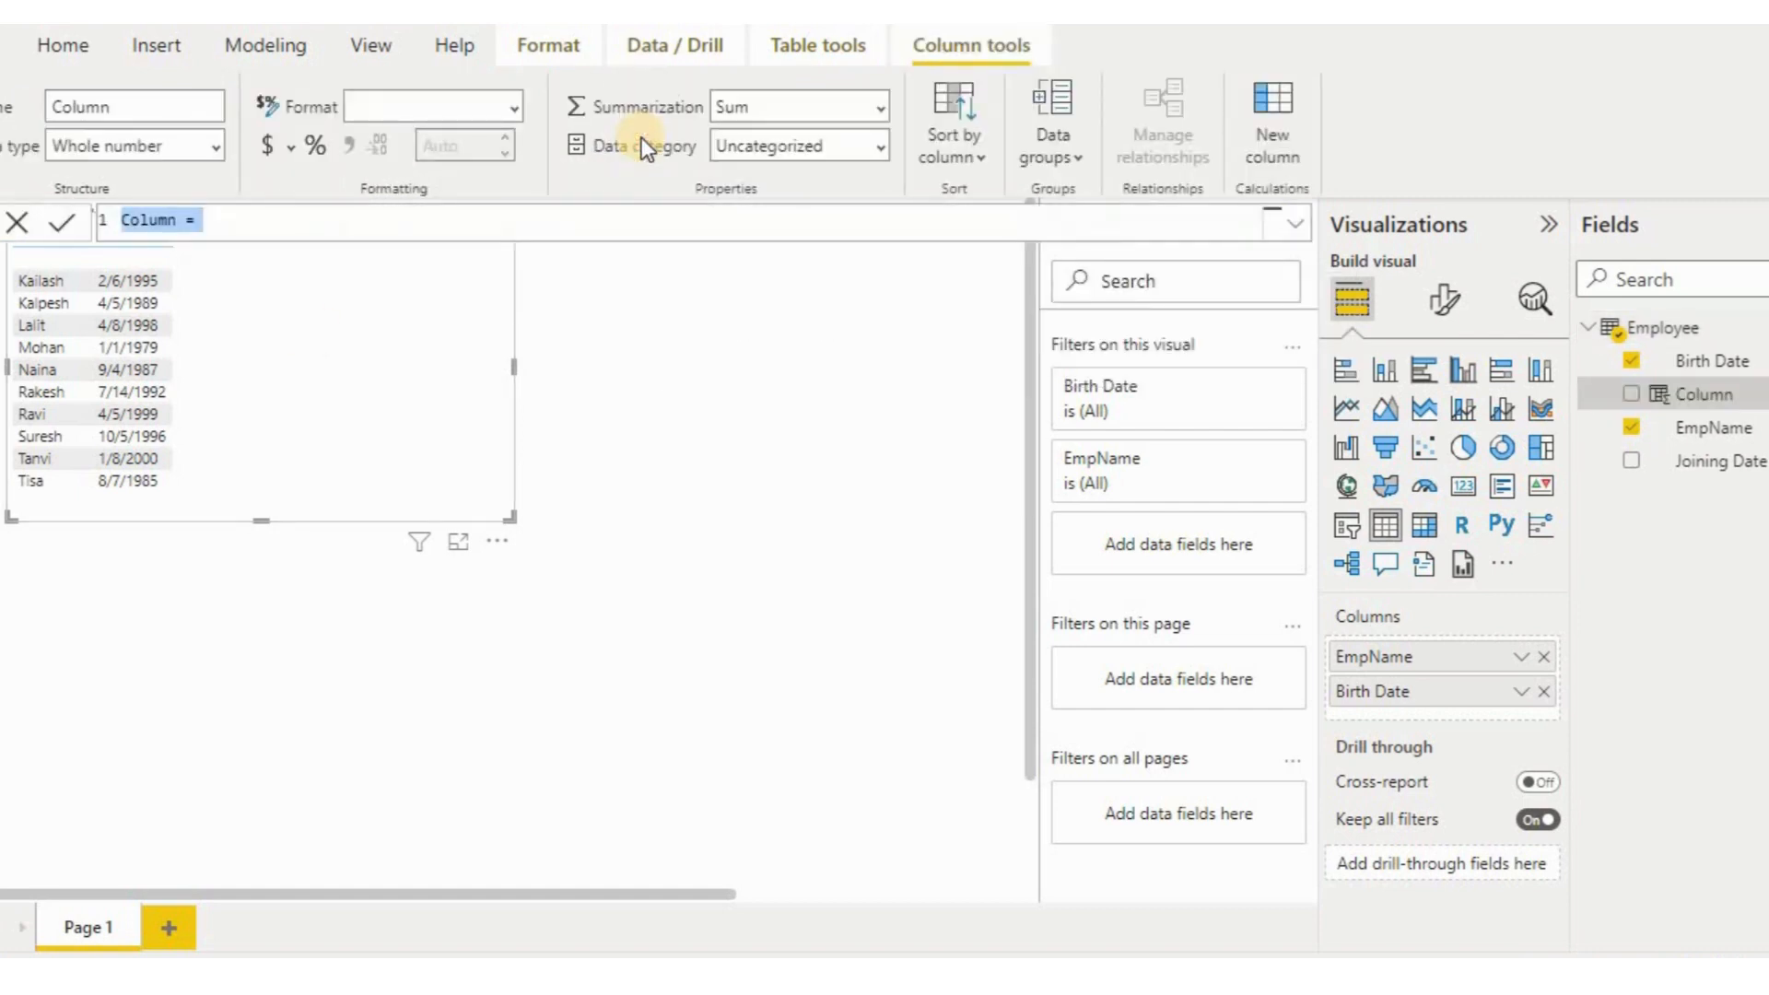
pyautogui.click(179, 221)
pyautogui.press('BackSpace')
pyautogui.press('BackSpace')
pyautogui.press('BackSpace')
pyautogui.press('BackSpace')
pyautogui.press('BackSpace')
pyautogui.press('BackSpace')
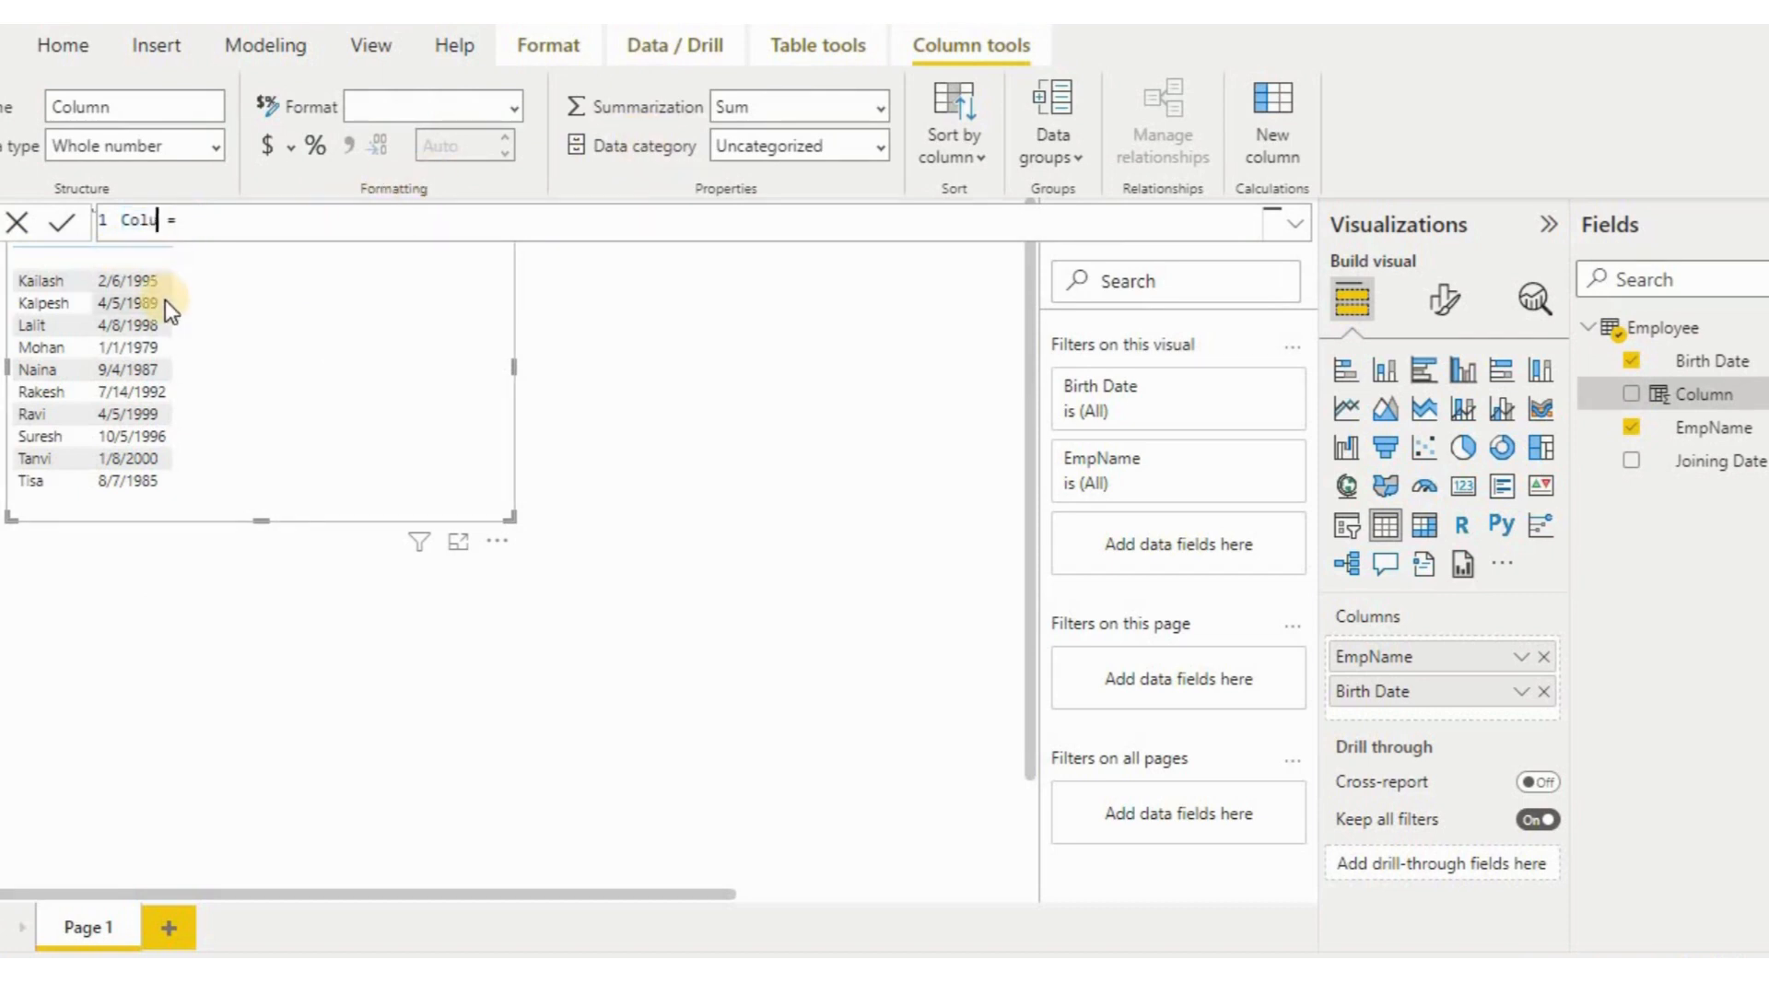
pyautogui.write('Emp_Age')
# Step: Start the Emp_Age formula with the DateDiff function, using Employee[Birth Date] as the first date
pyautogui.press('Right')
pyautogui.press('Right')
pyautogui.press('Right')
pyautogui.write('Date')
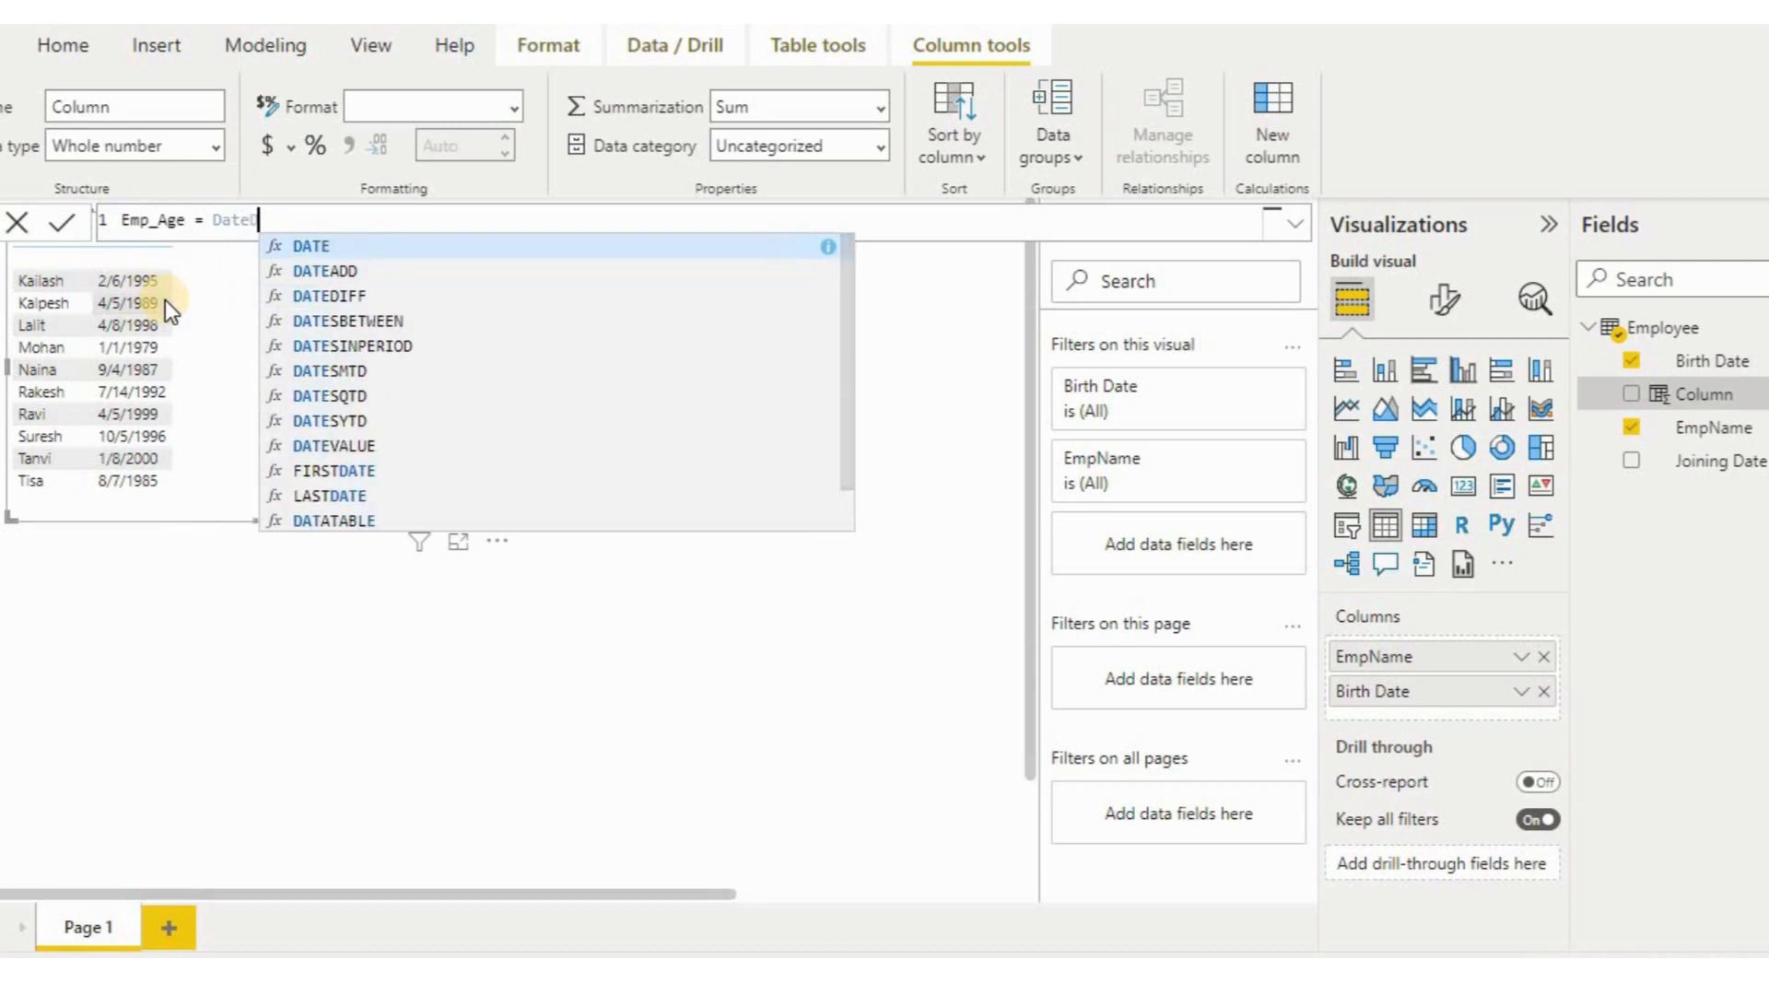
pyautogui.write('Diff(')
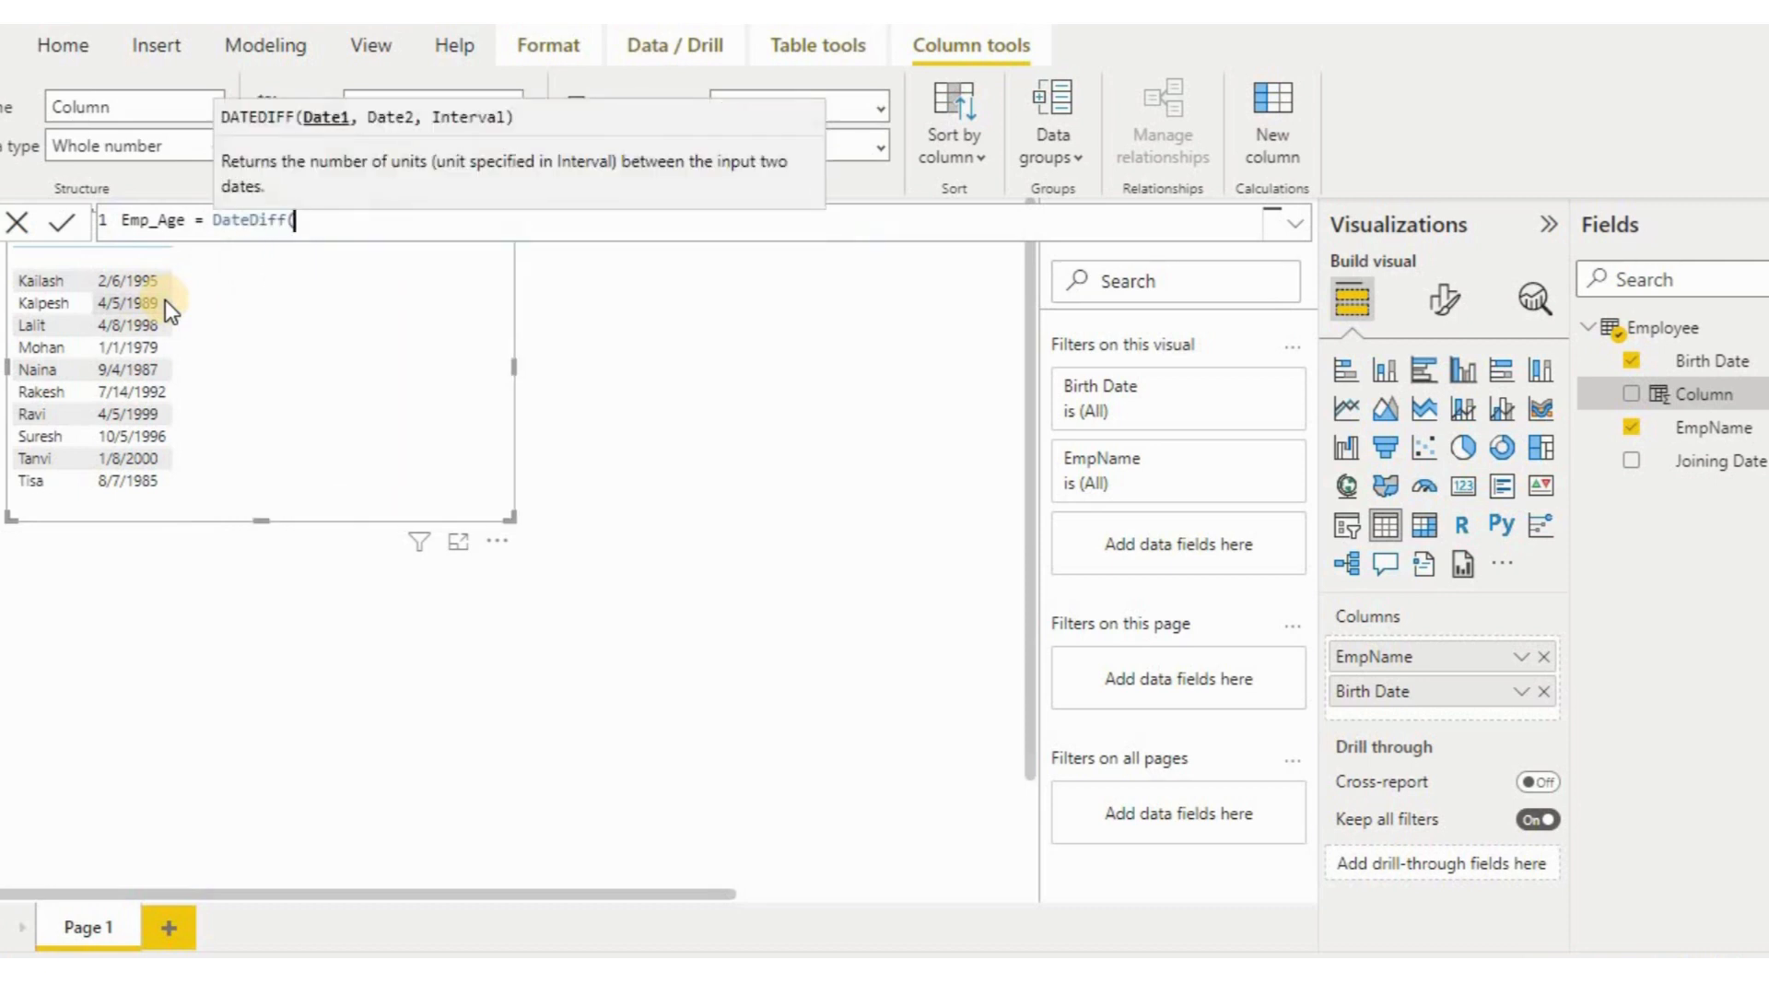
pyautogui.write('Birt')
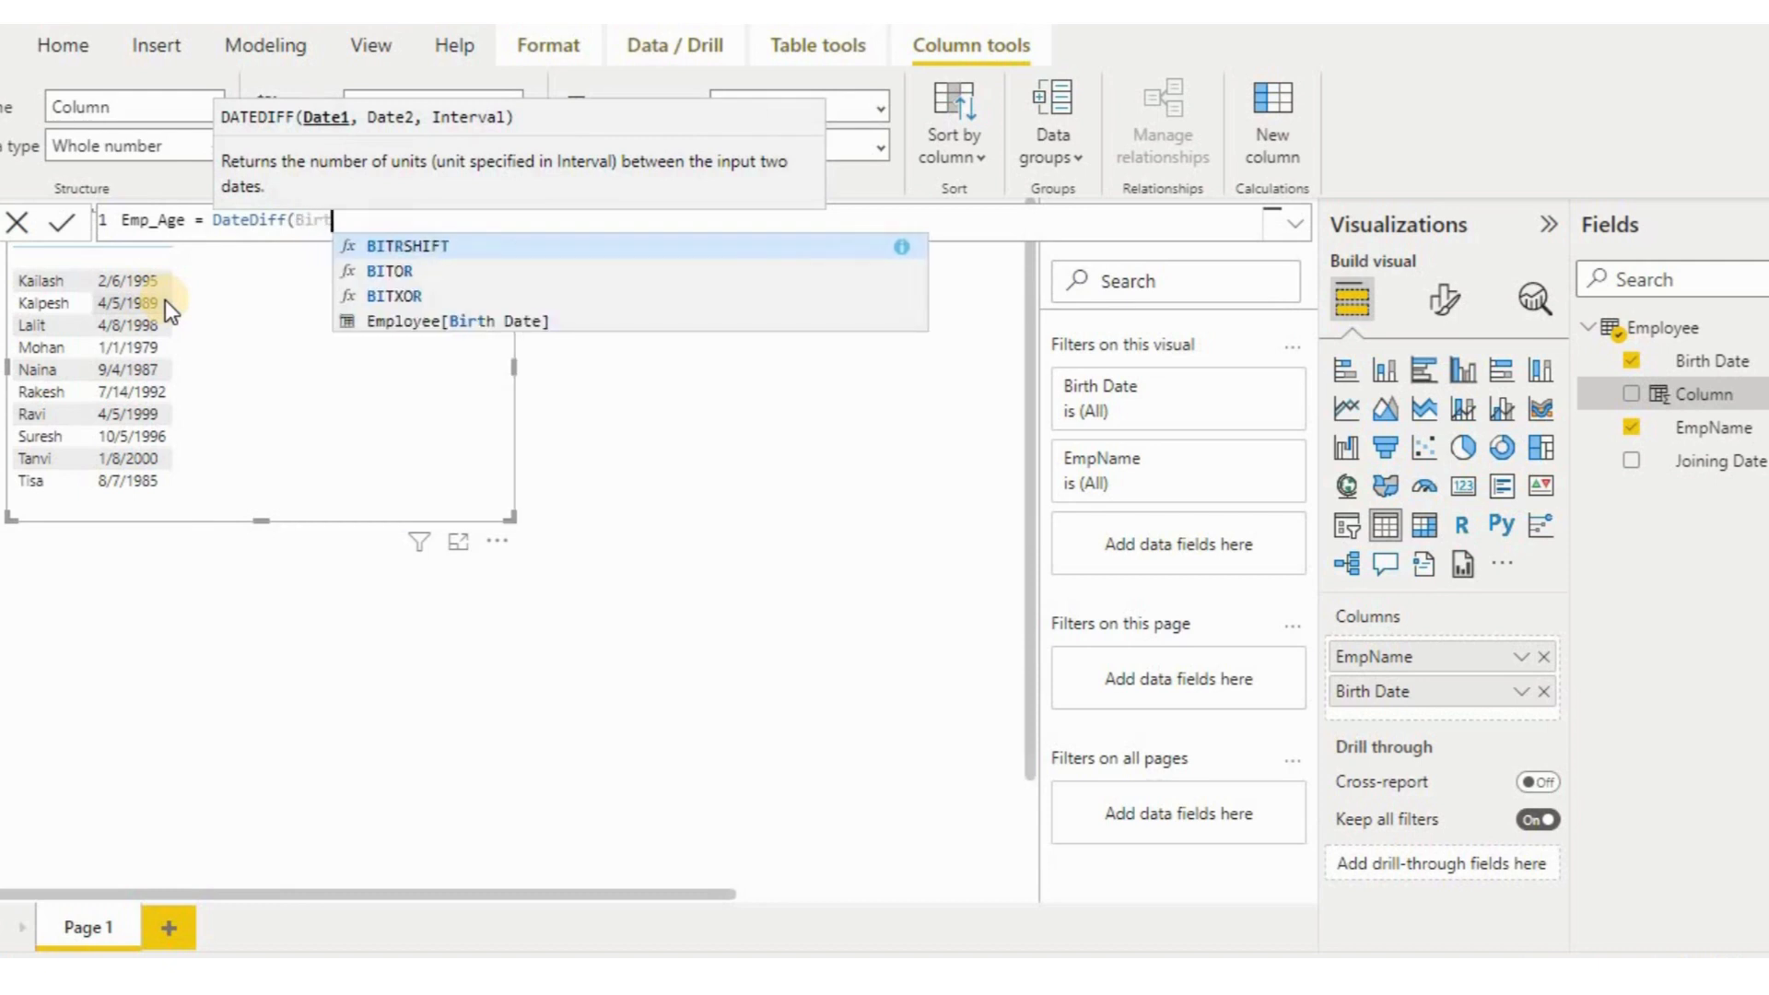
pyautogui.click(478, 318)
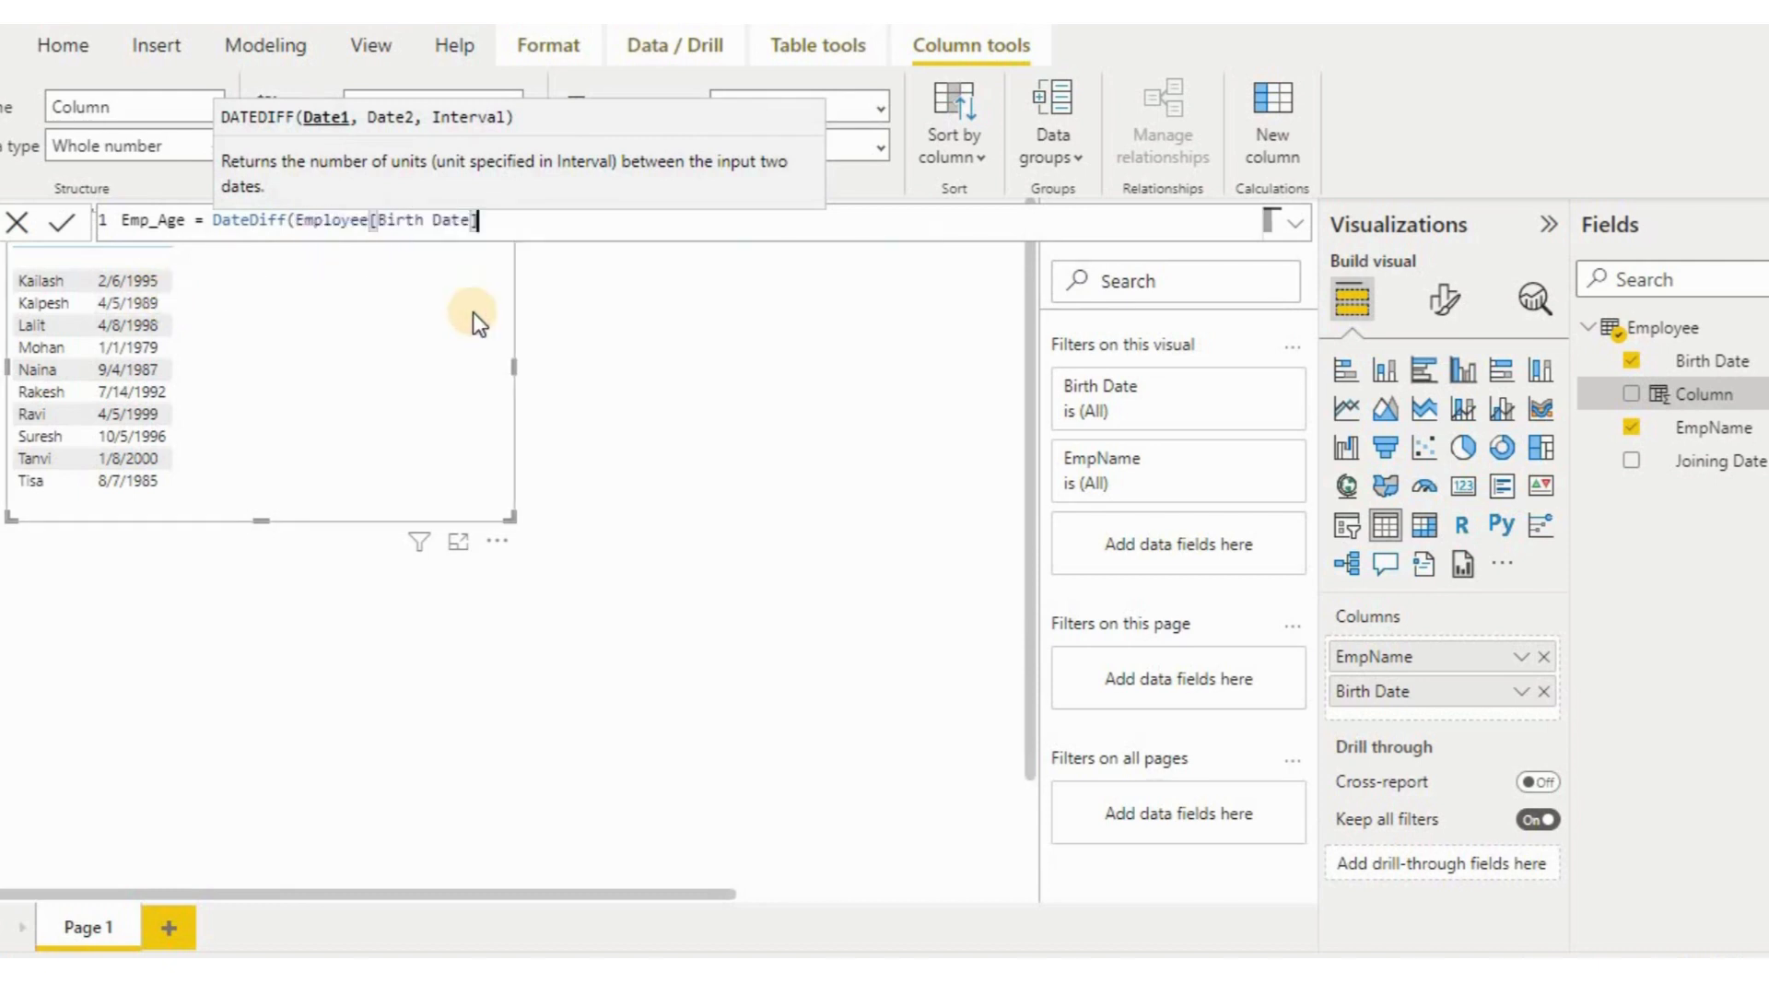
# Step: Complete the Emp_Age formula with Today() and the Year interval, commit it, and add Emp_Age to the employee table visual
pyautogui.write(', Todays')
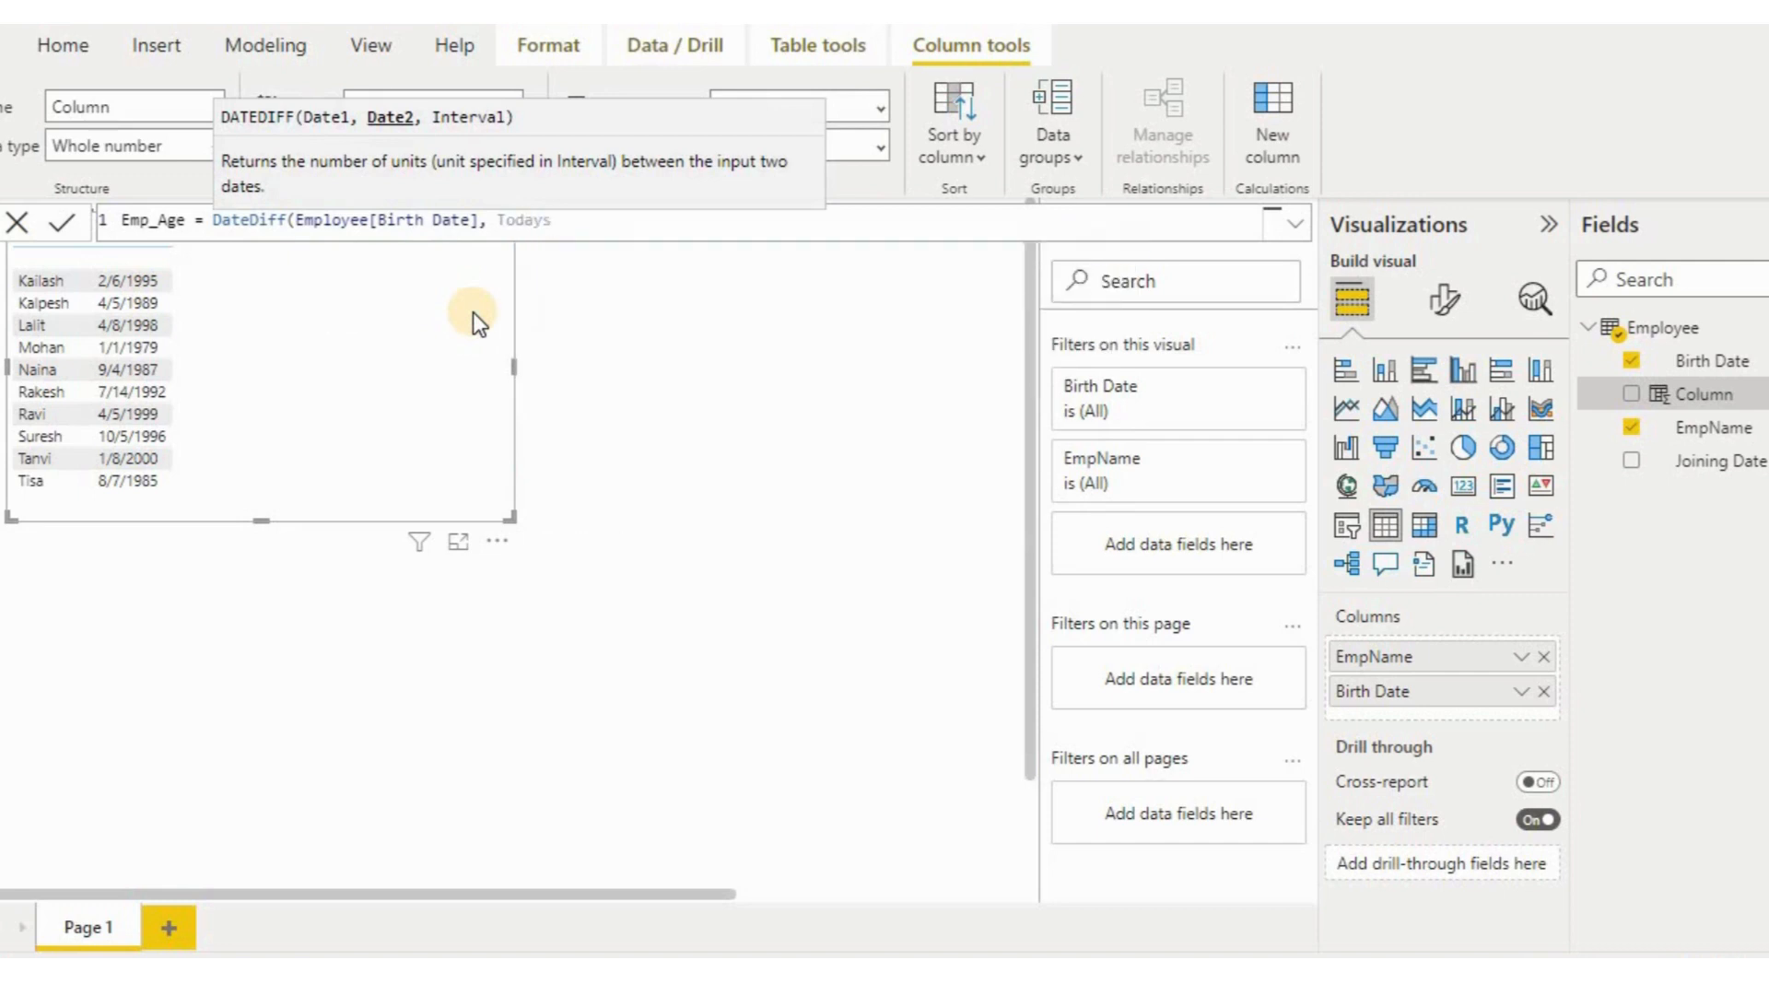
pyautogui.press('BackSpace')
pyautogui.write('s')
pyautogui.press('BackSpace')
pyautogui.write('(),')
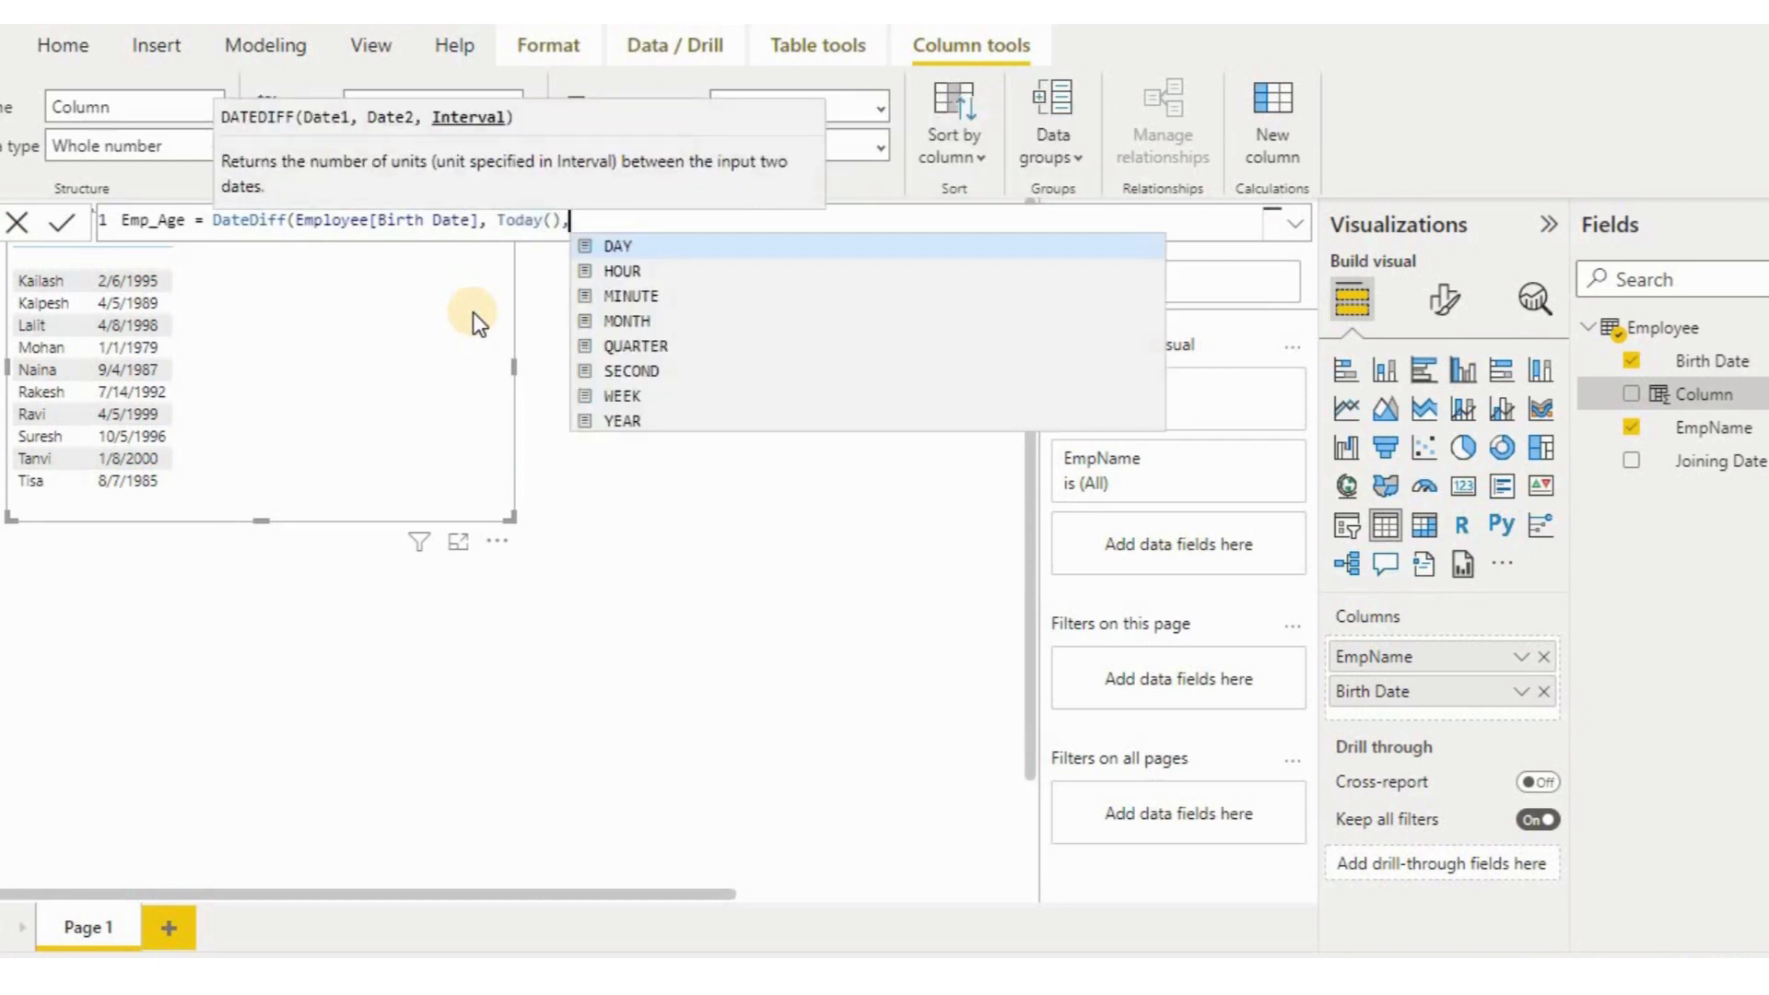
pyautogui.write('Year)')
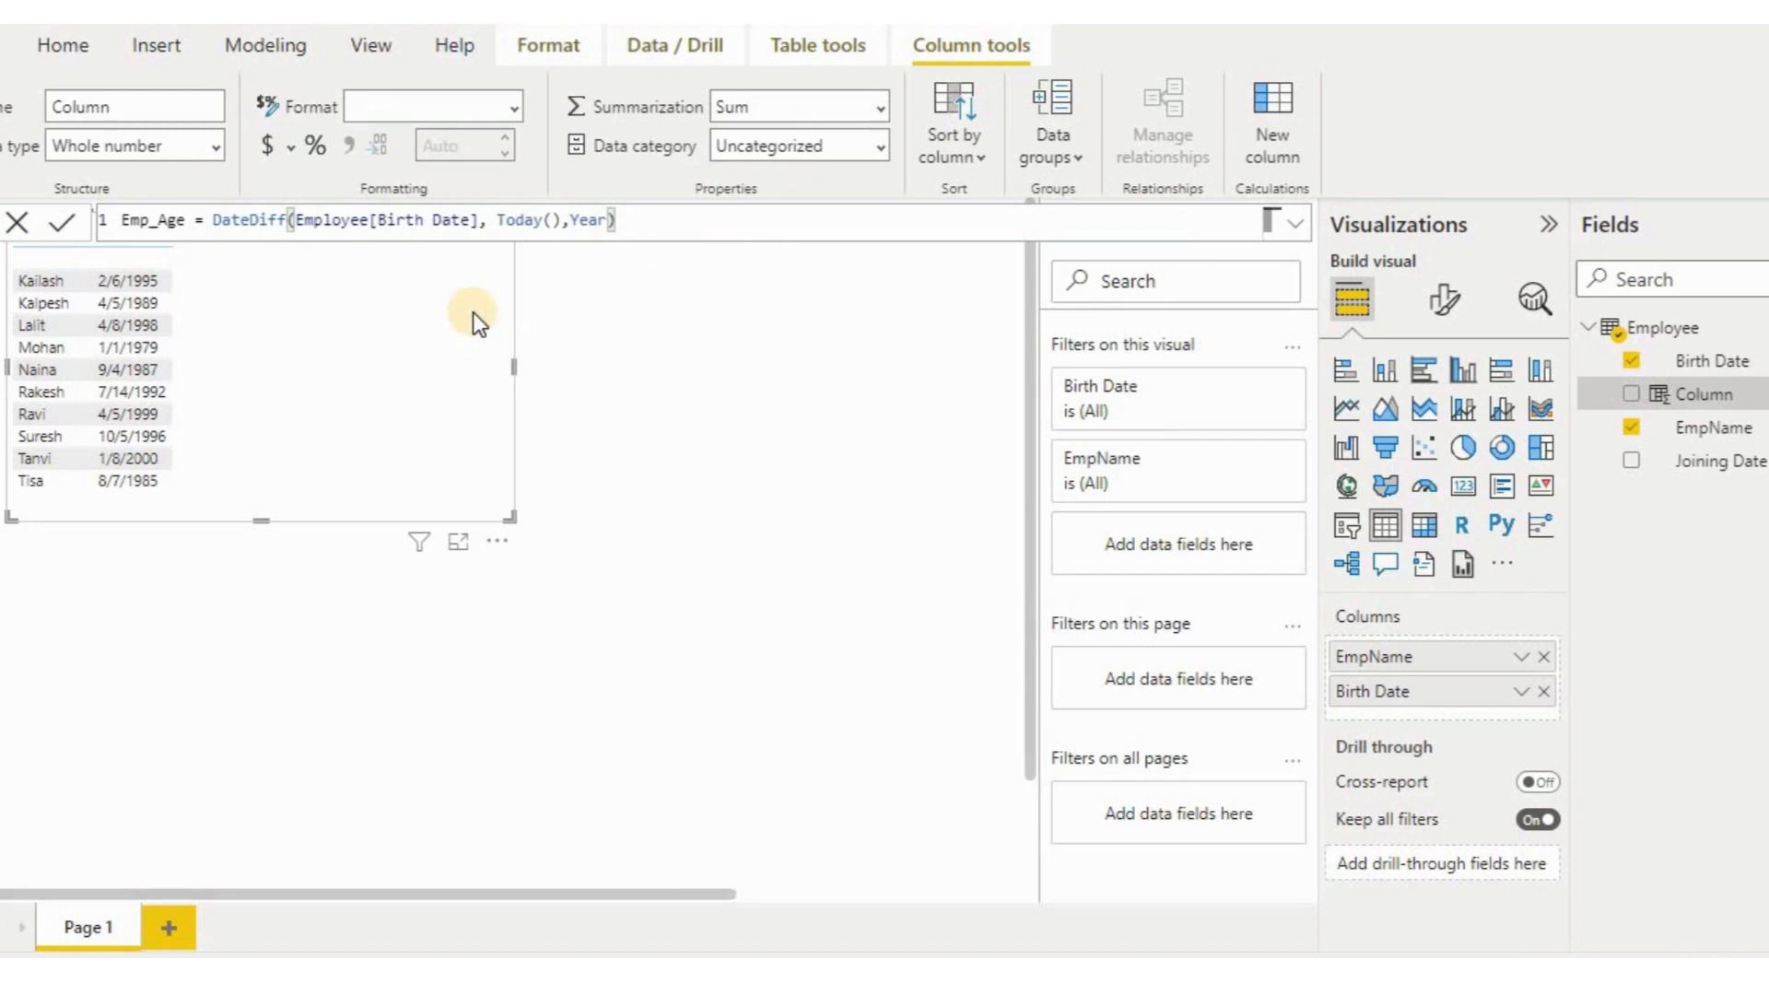
pyautogui.press('Return')
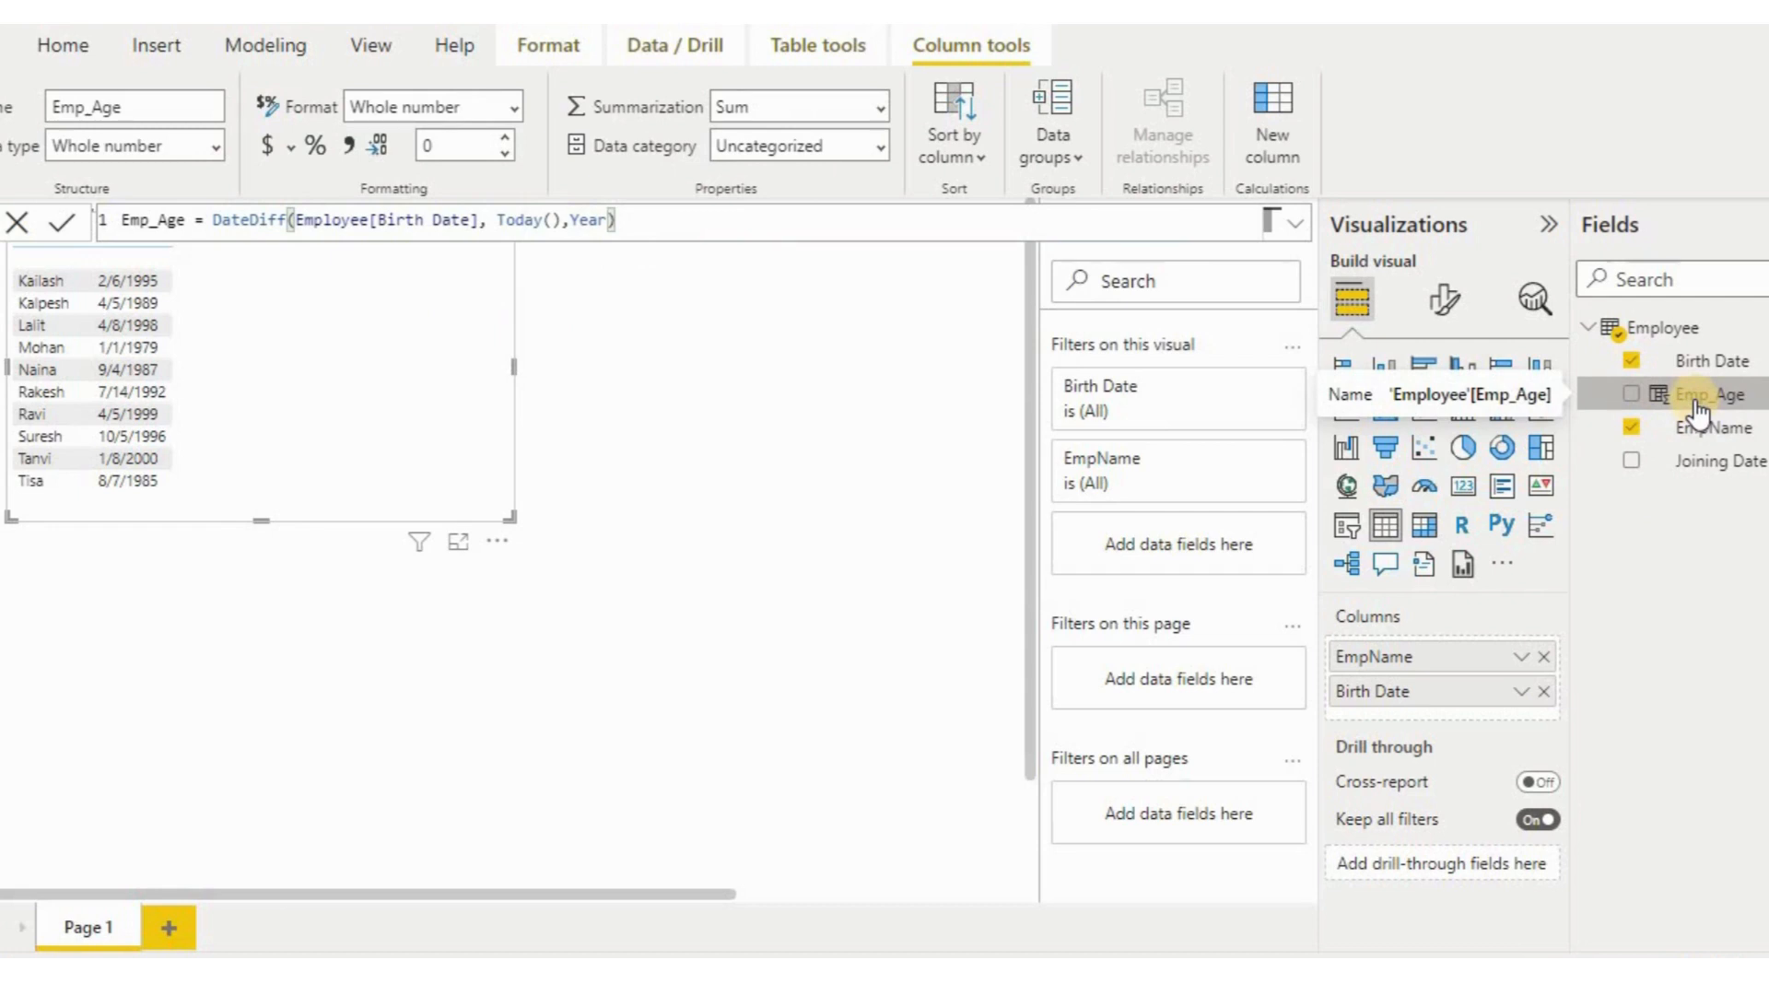
pyautogui.click(1631, 403)
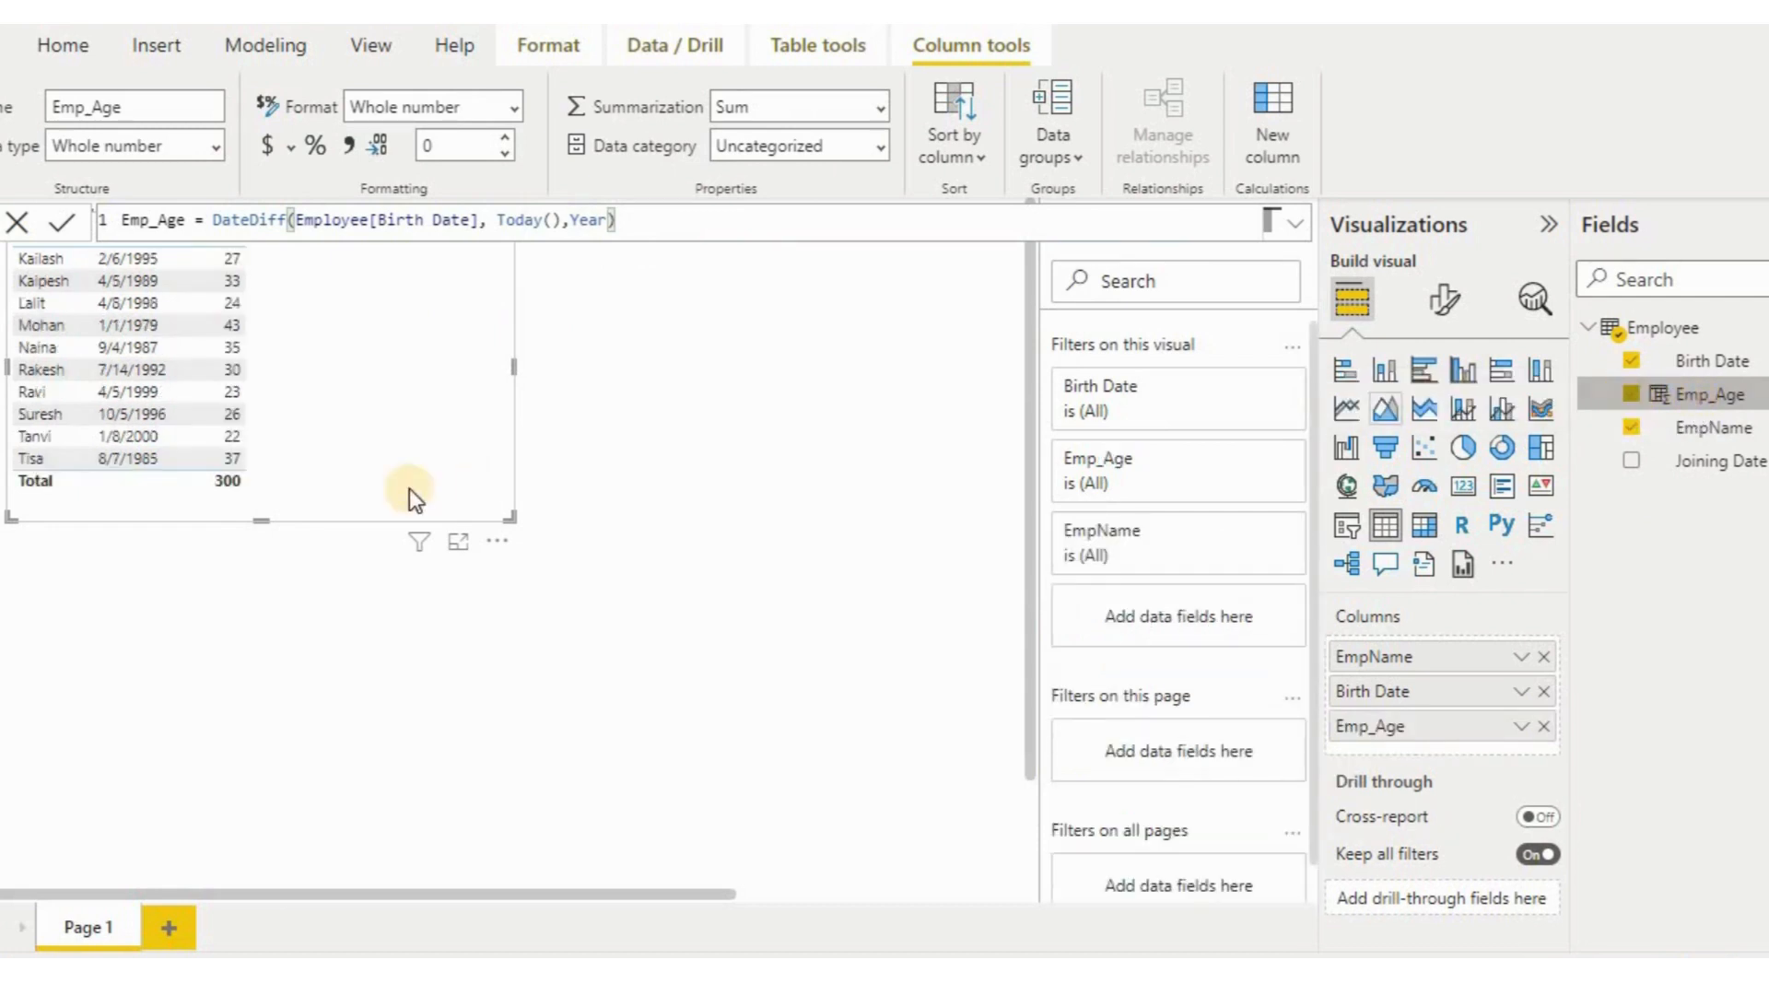
pyautogui.click(740, 443)
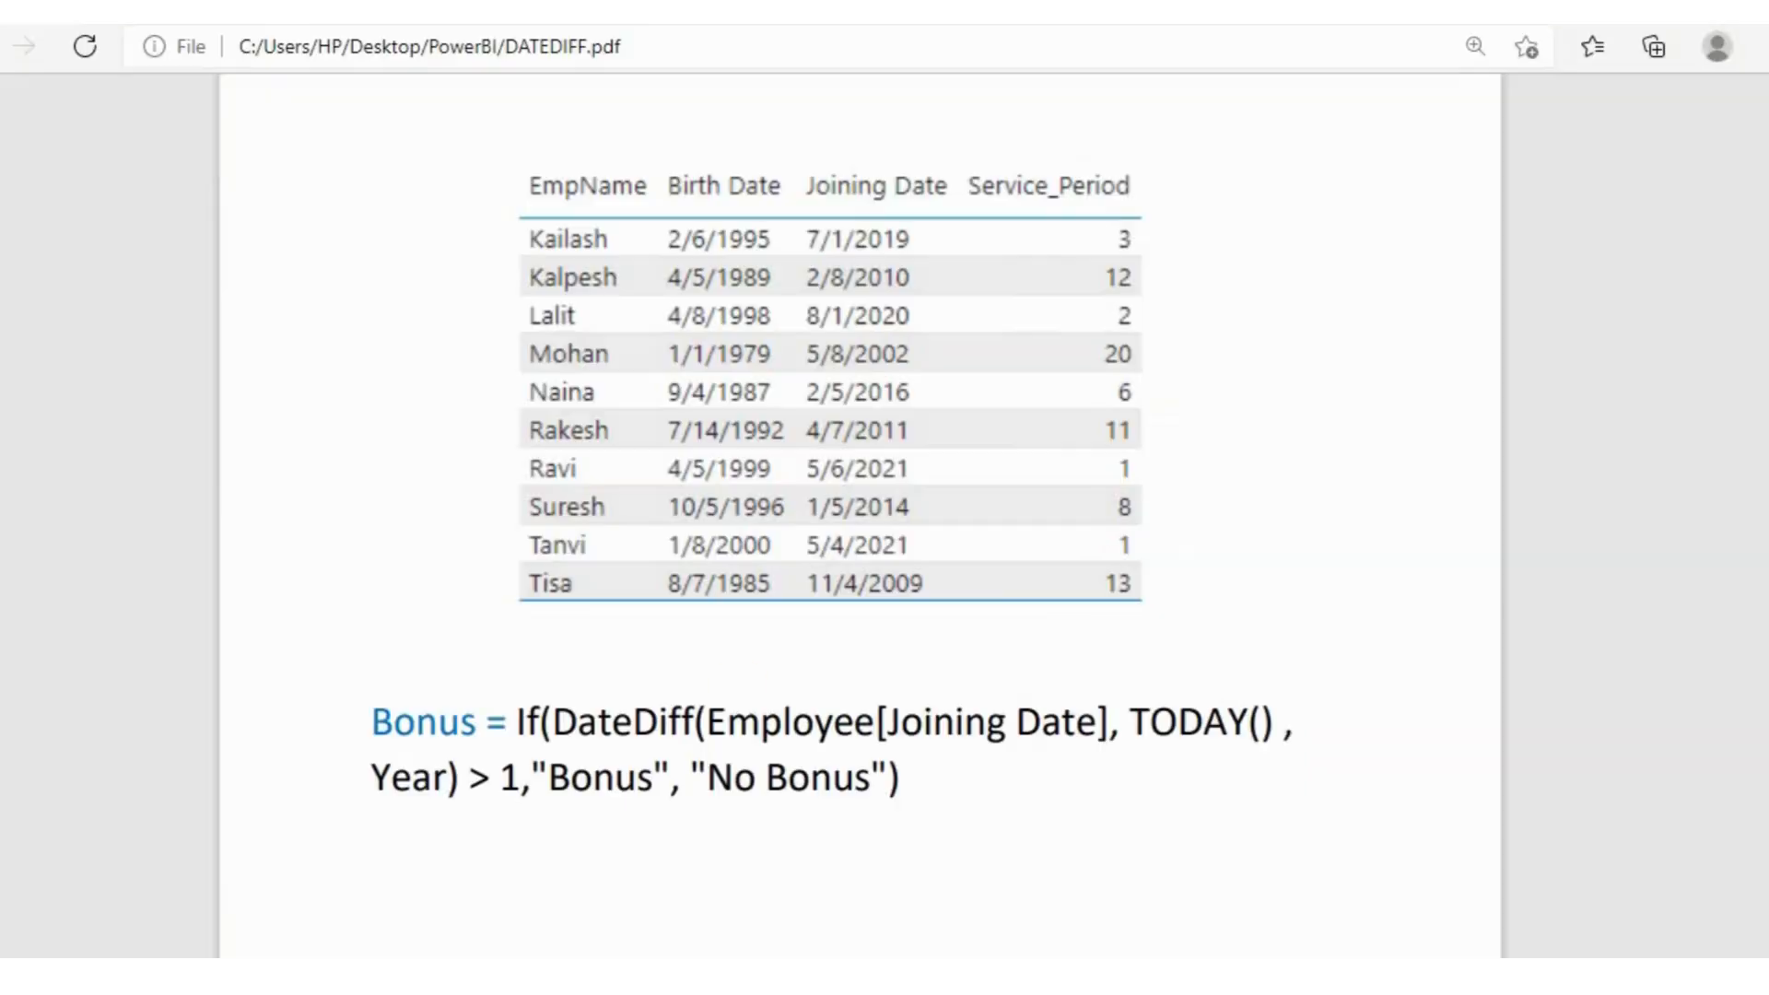
# Step: Review the bonus use case and the Service_Period and Bonus formulas in the DATEDIFF PDF
pyautogui.scroll(5, 861, 516)
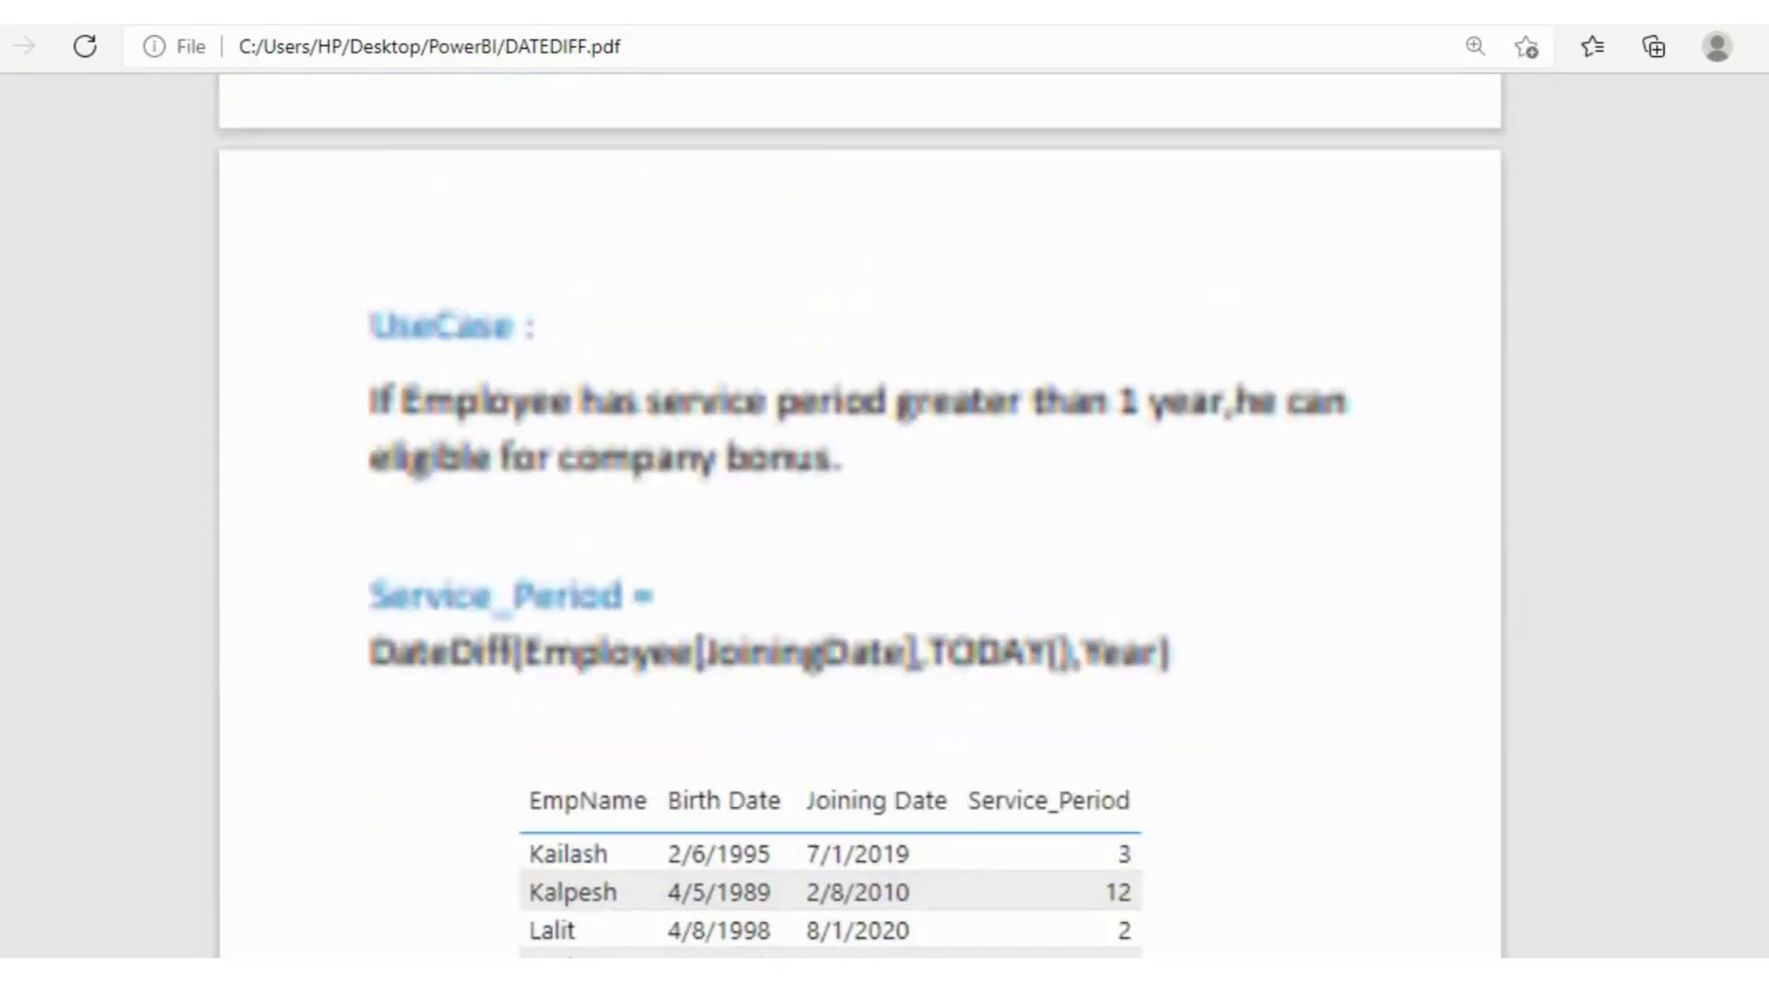
pyautogui.scroll(-1, 860, 515)
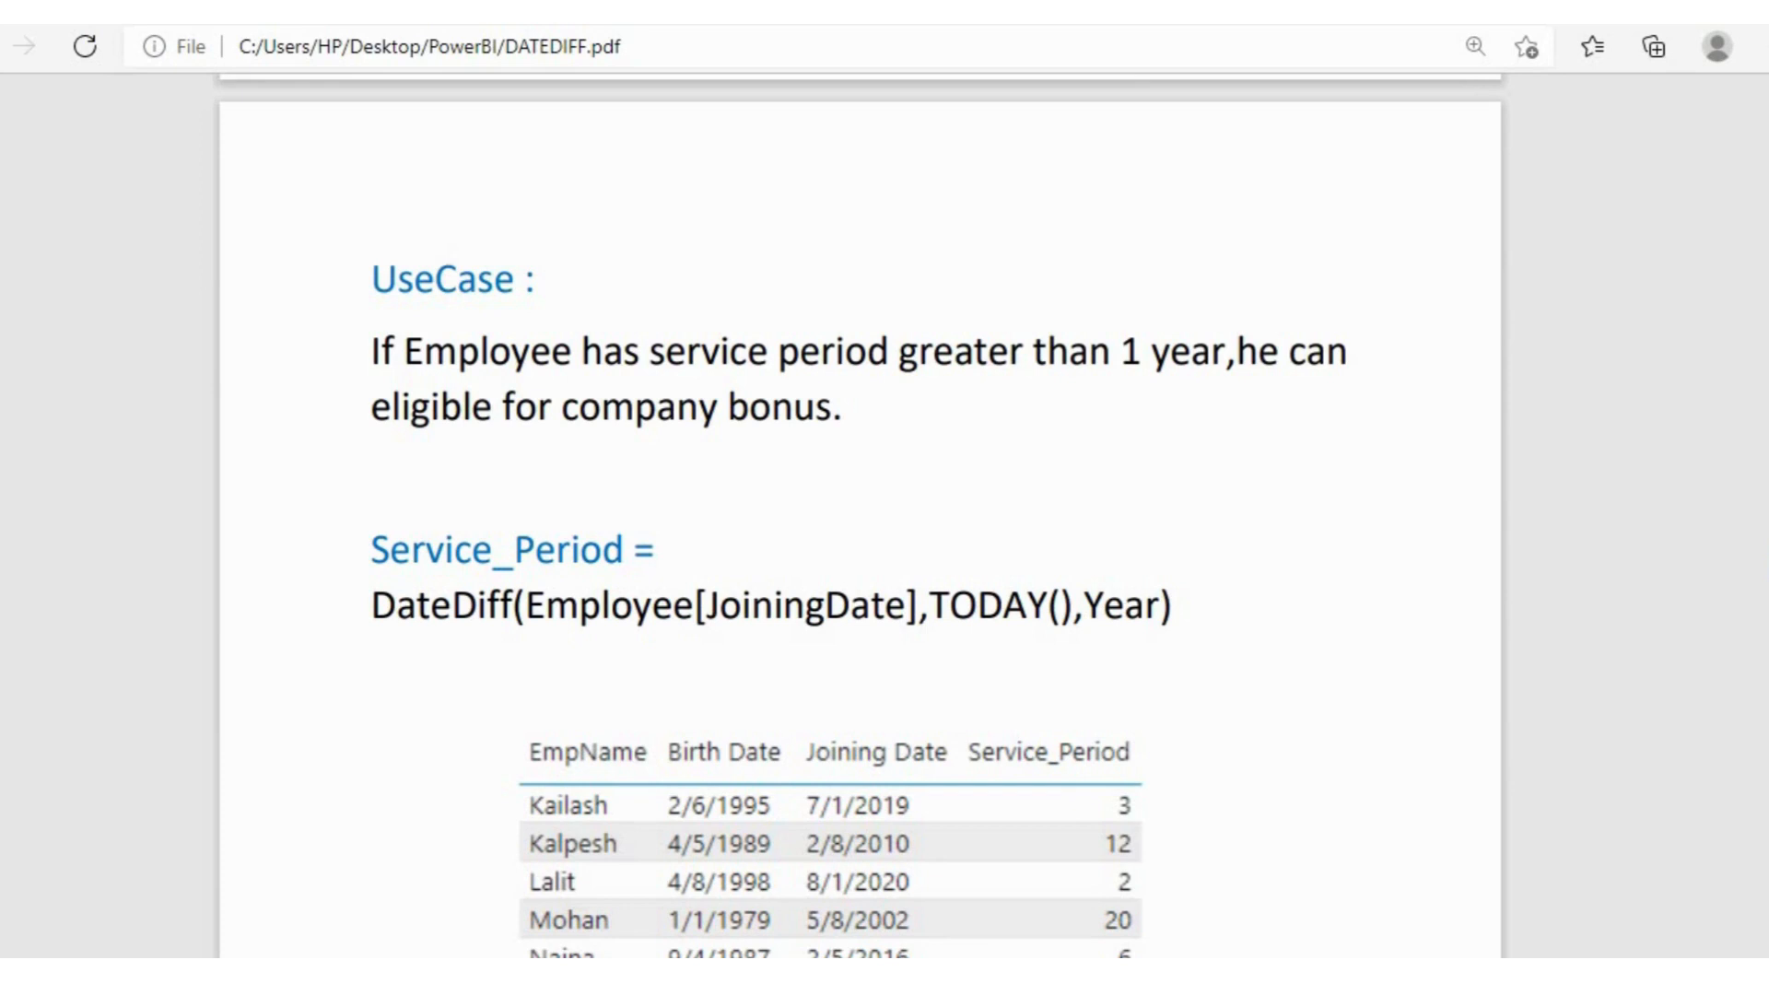
pyautogui.scroll(-4, 860, 516)
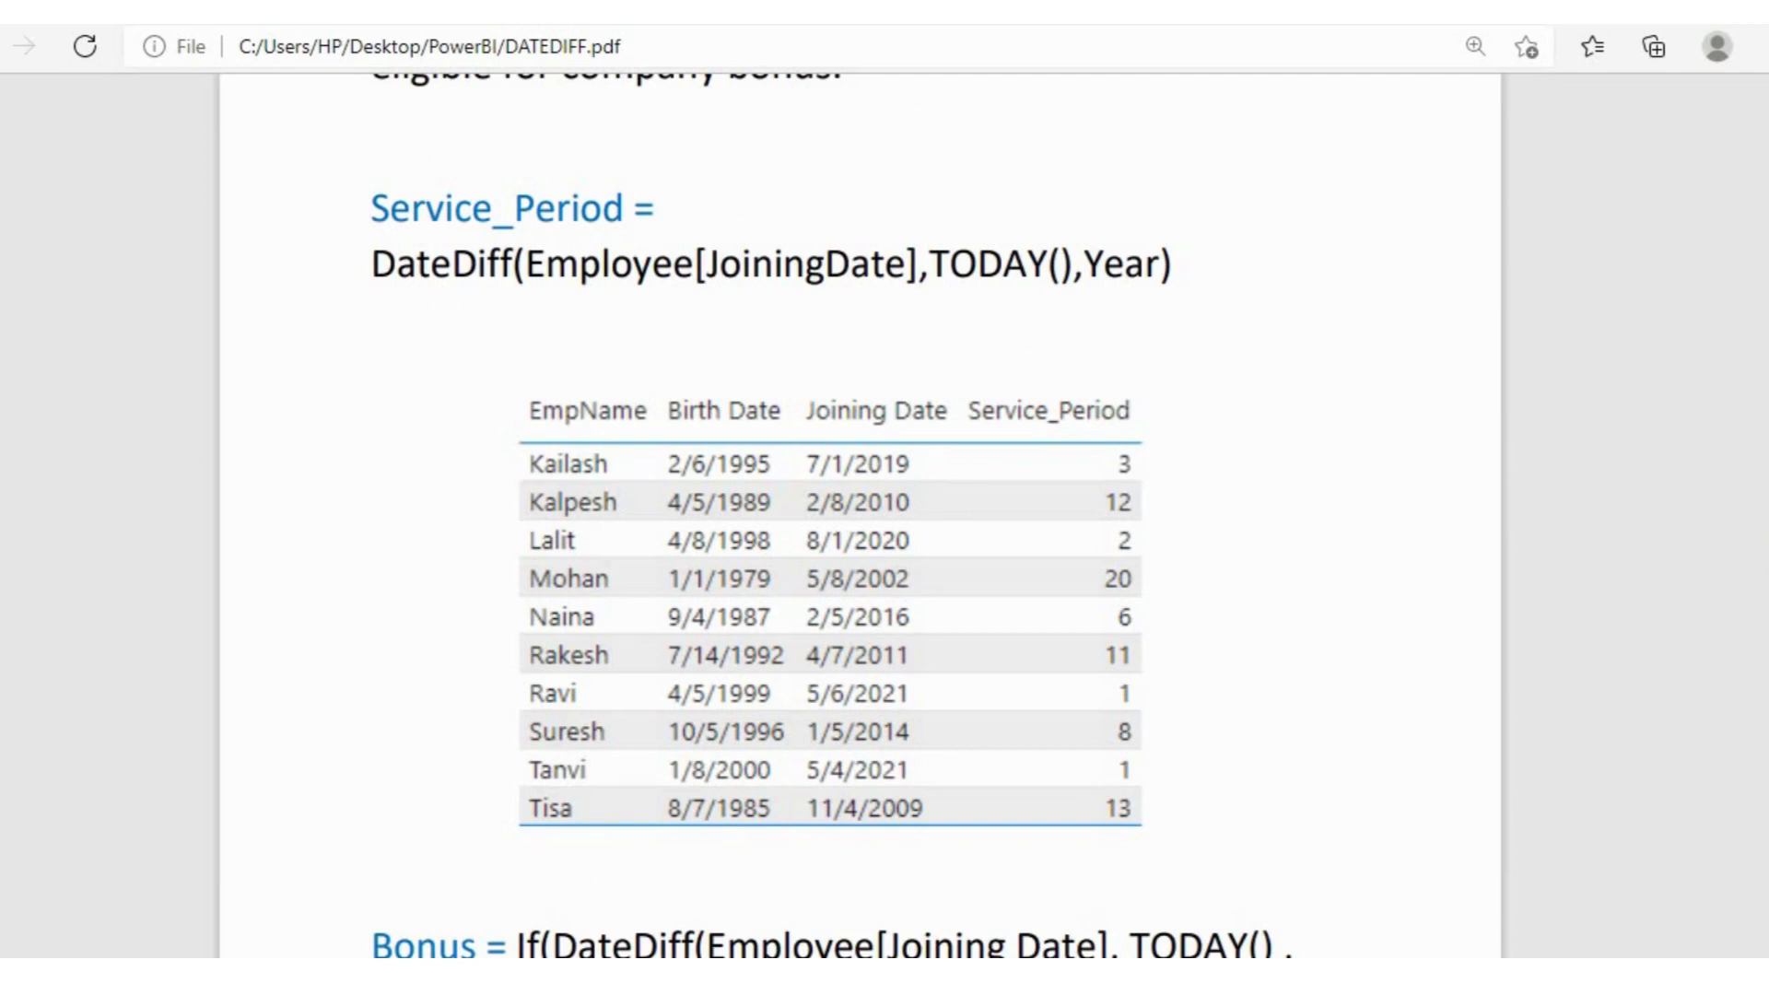
pyautogui.scroll(-5, 859, 516)
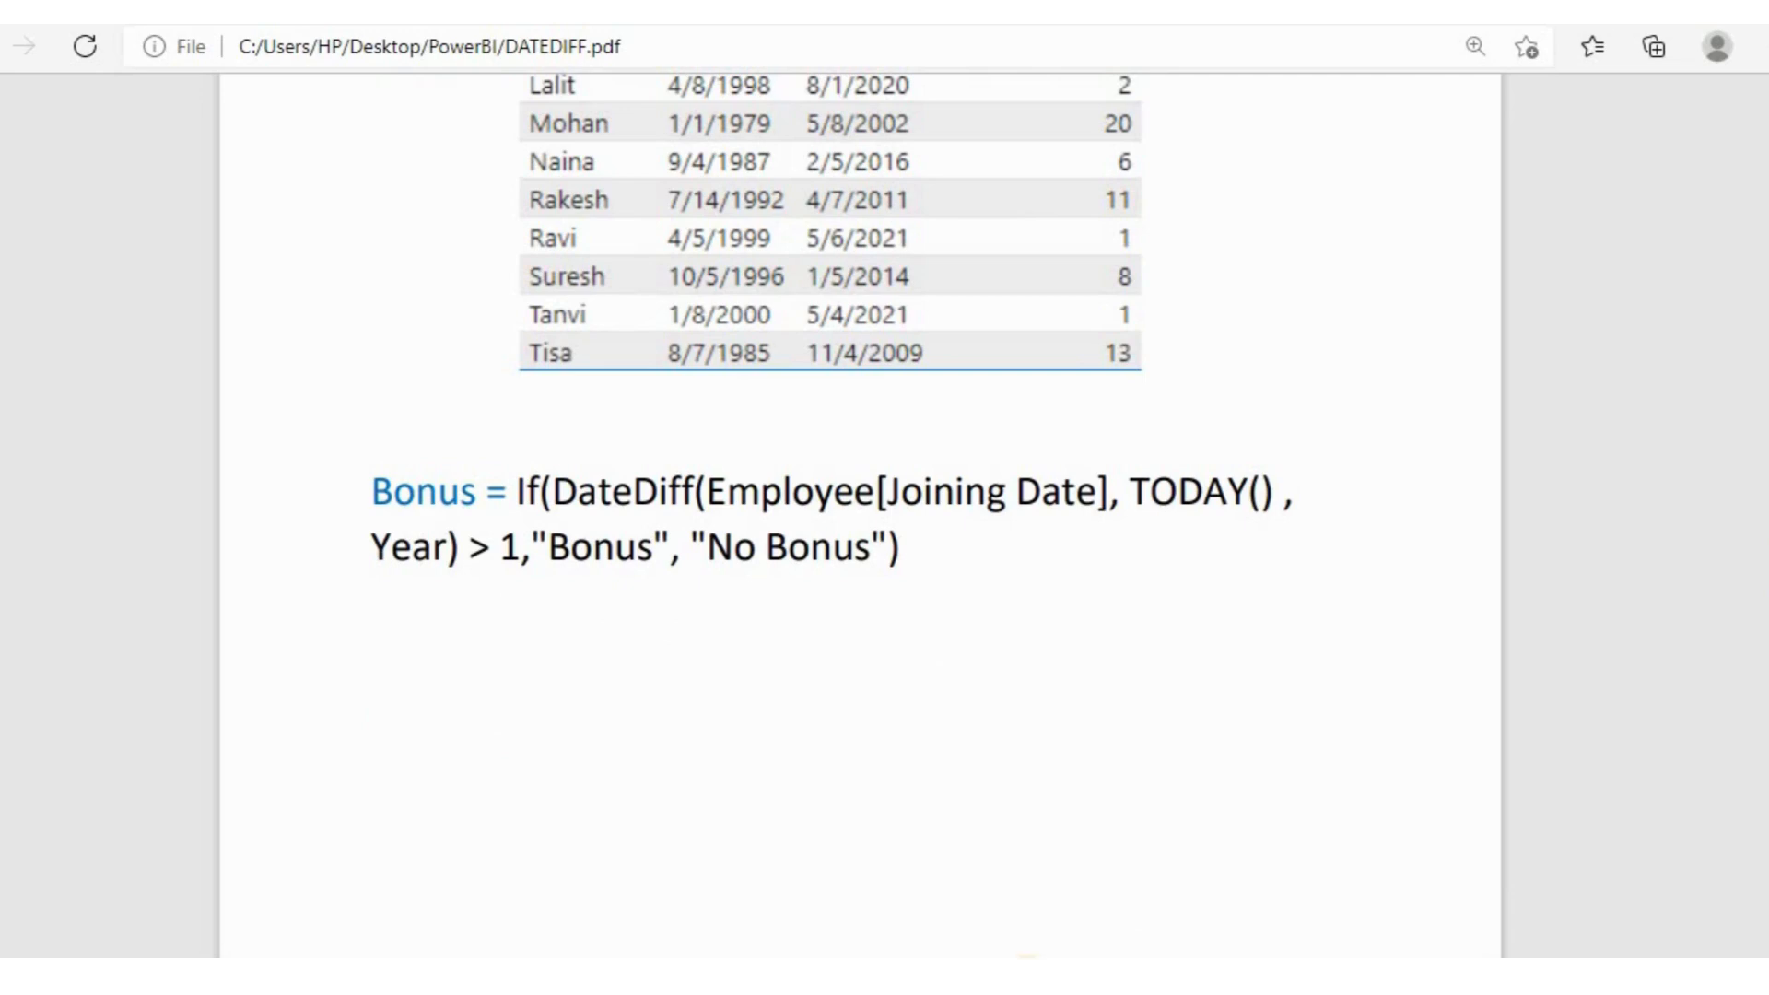
# Step: Switch back to the Power BI report and add a calculated column named Emp_SrvcPrd to the Employee table
pyautogui.hotkey('alt', 'Tab')
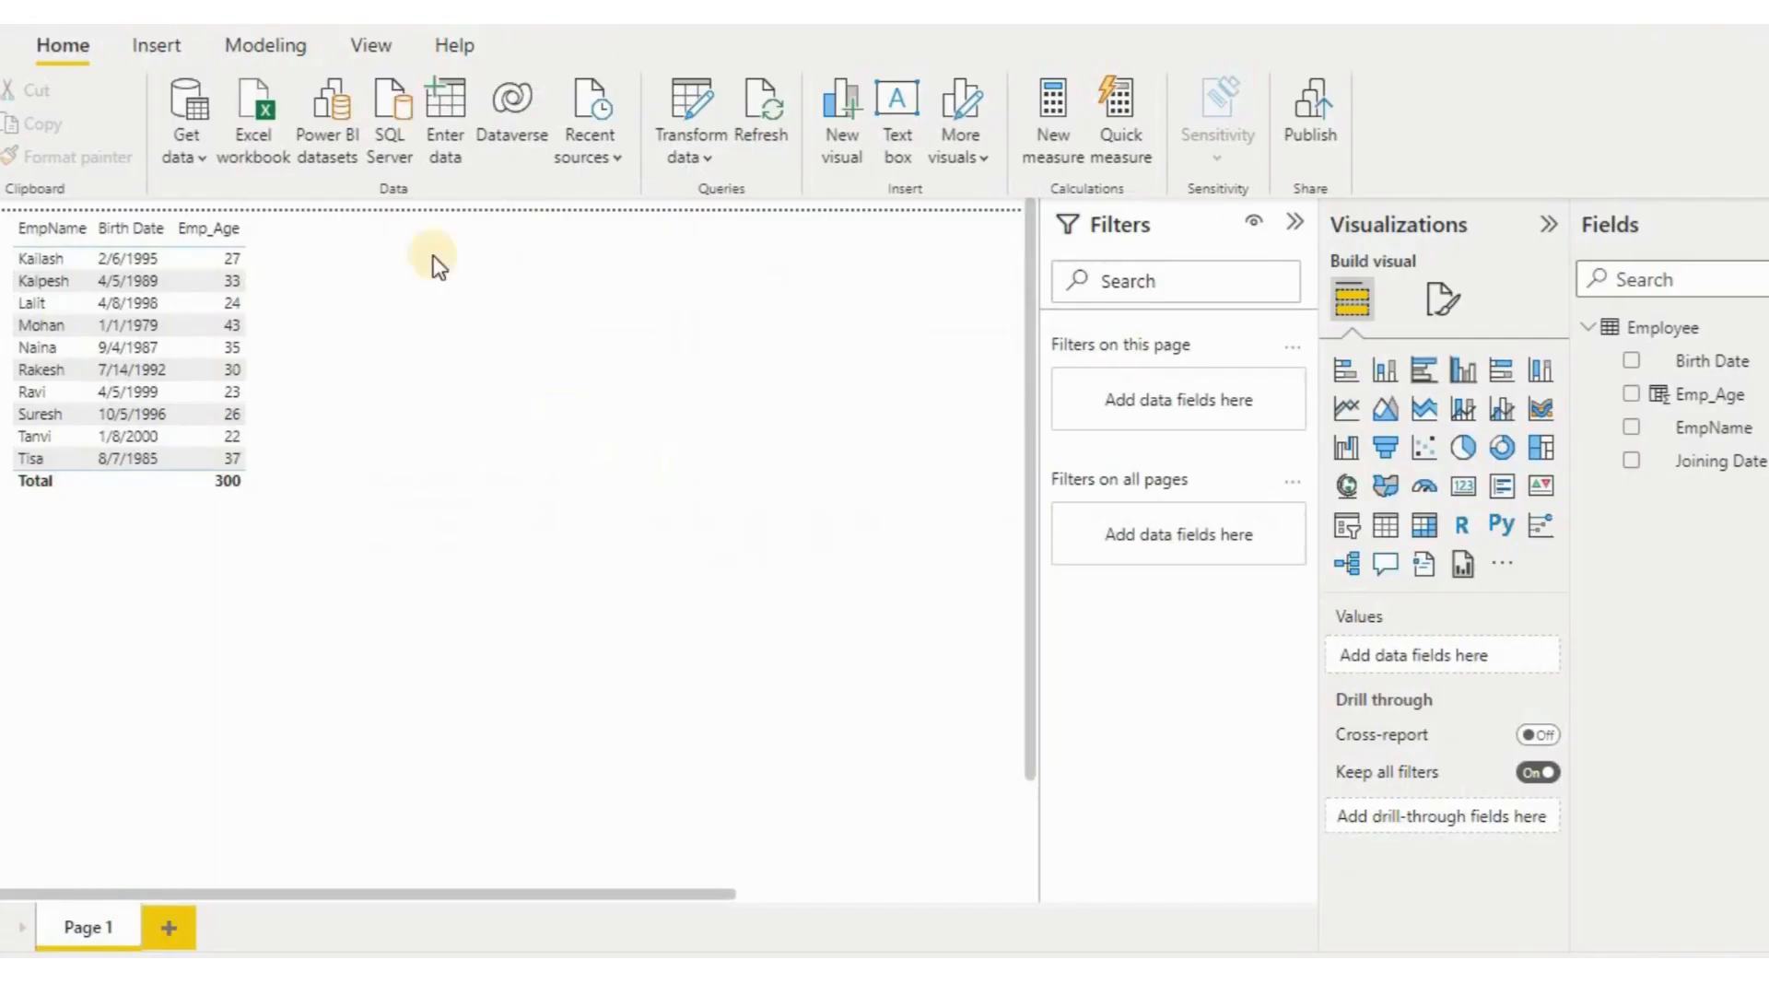
pyautogui.click(273, 52)
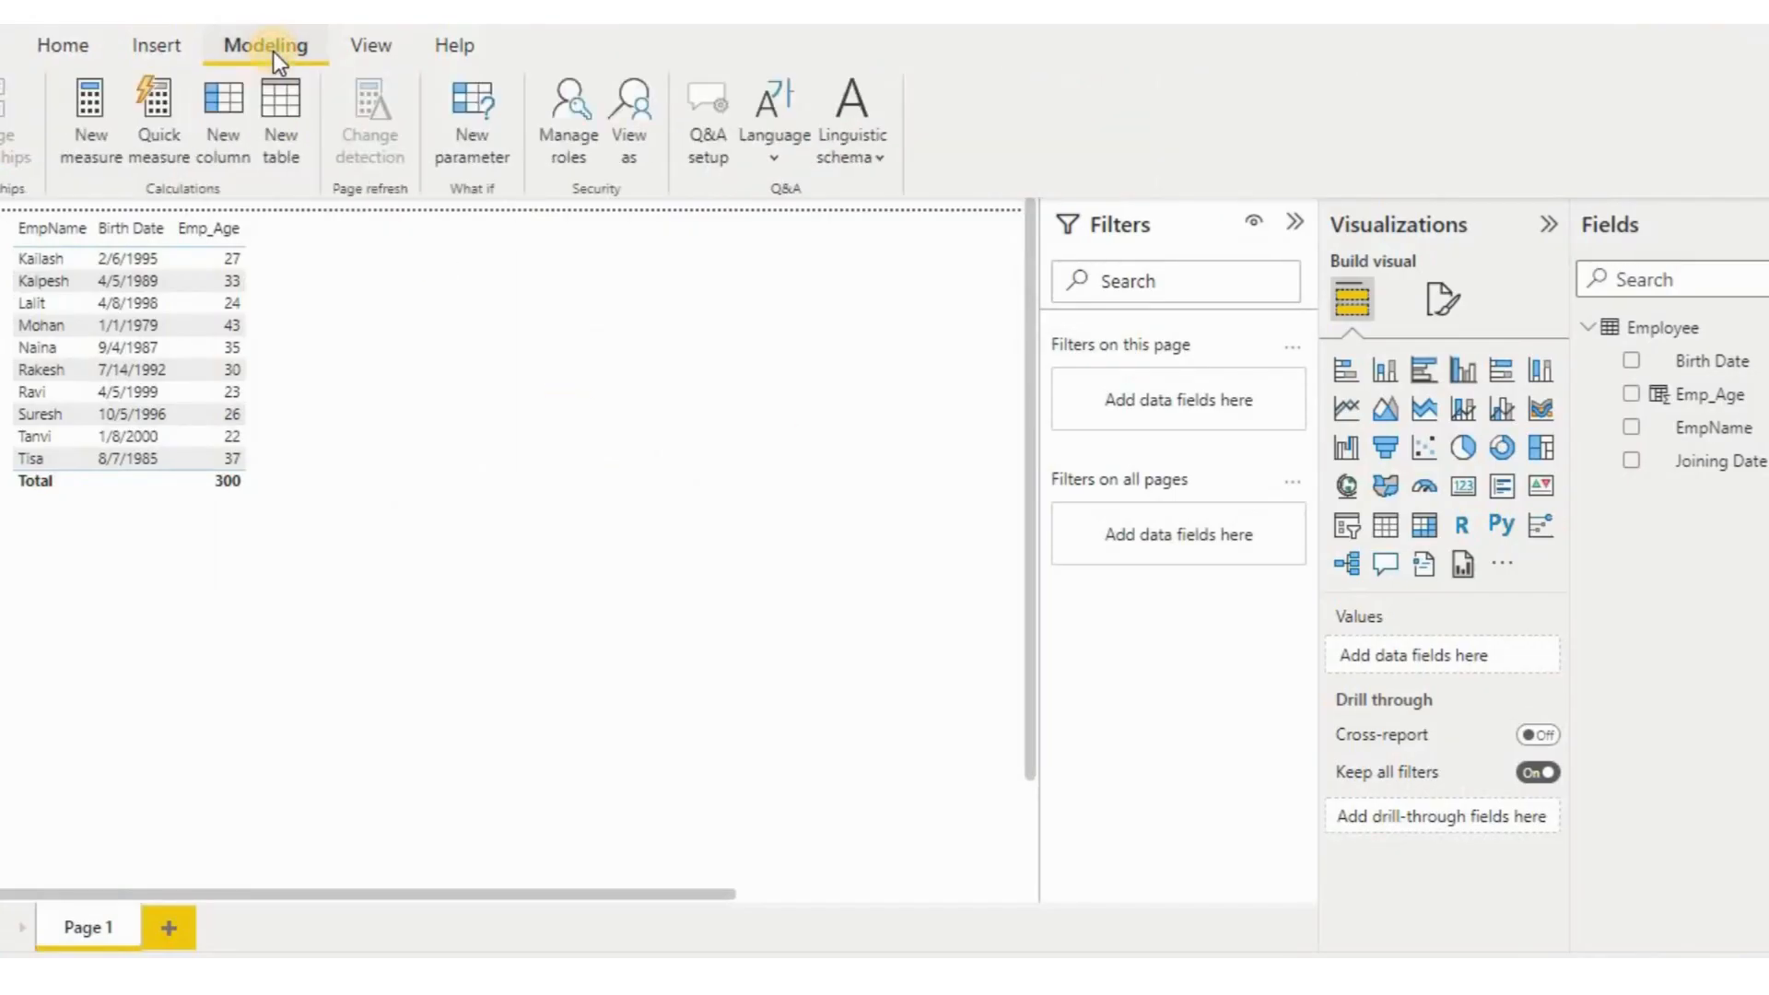
pyautogui.click(228, 124)
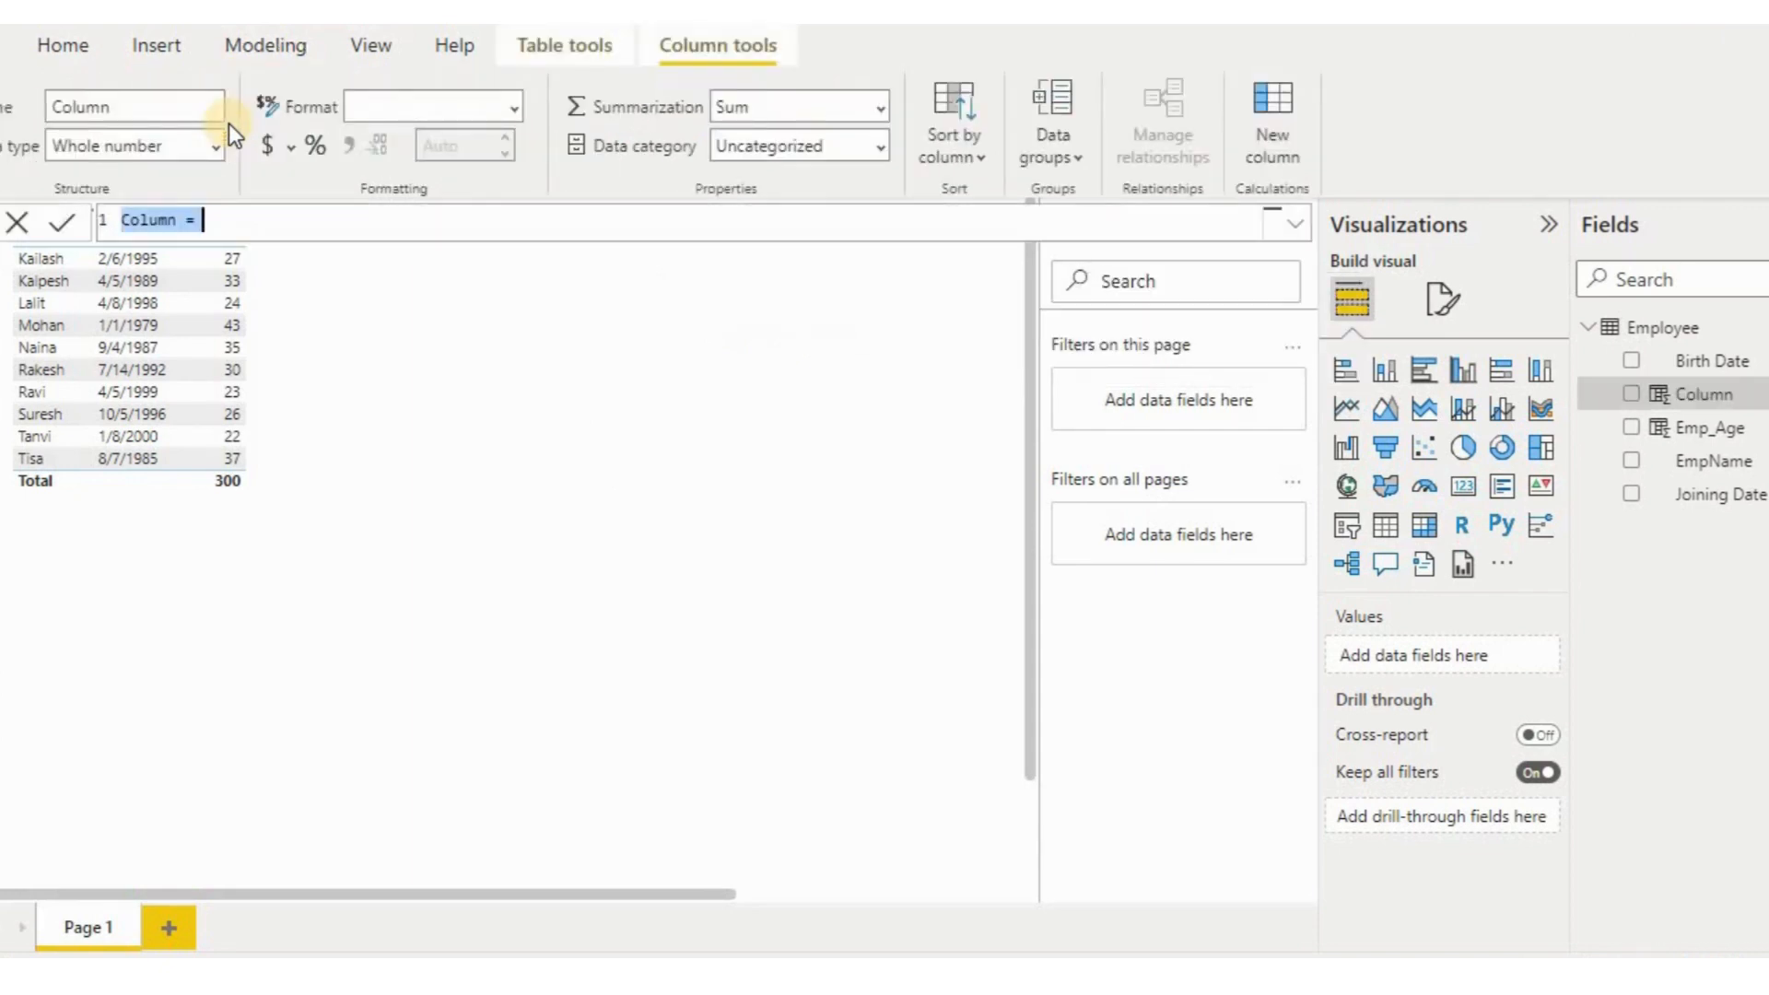
pyautogui.press('Left')
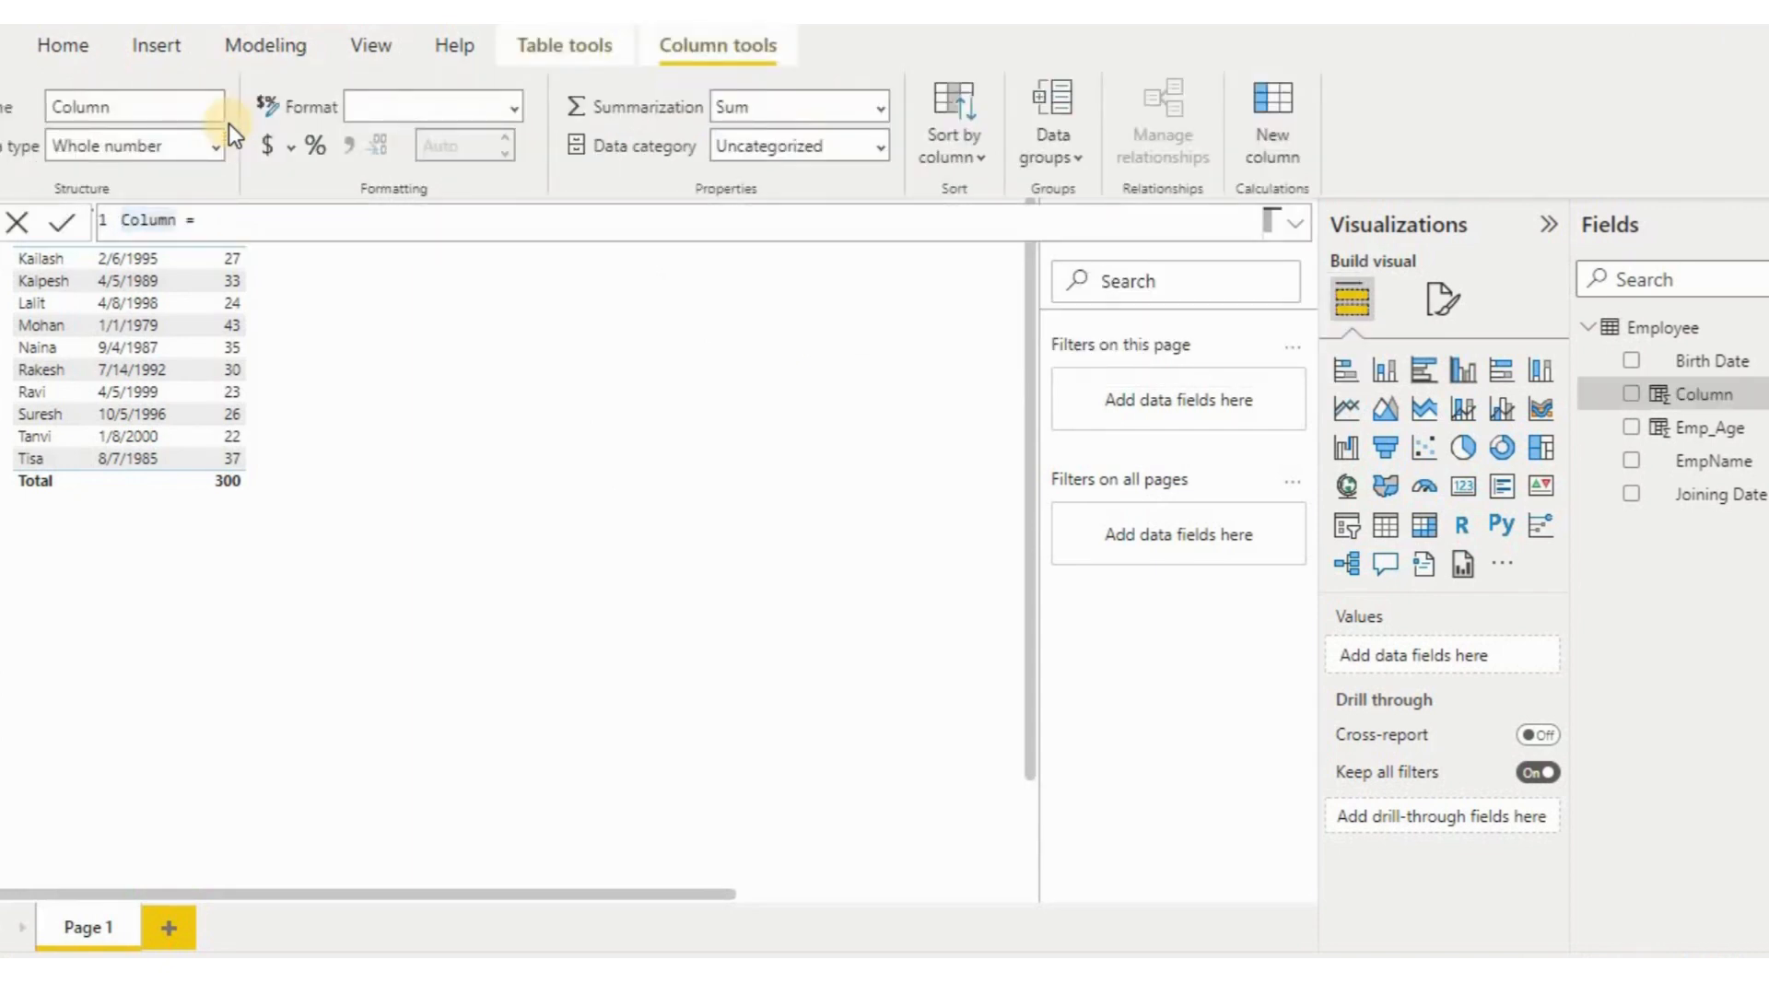
pyautogui.press('Delete')
pyautogui.press('Delete')
pyautogui.press('Delete')
pyautogui.press('Delete')
pyautogui.press('Delete')
pyautogui.press('Delete')
pyautogui.write('Emp_S')
pyautogui.write('rvcPrd')
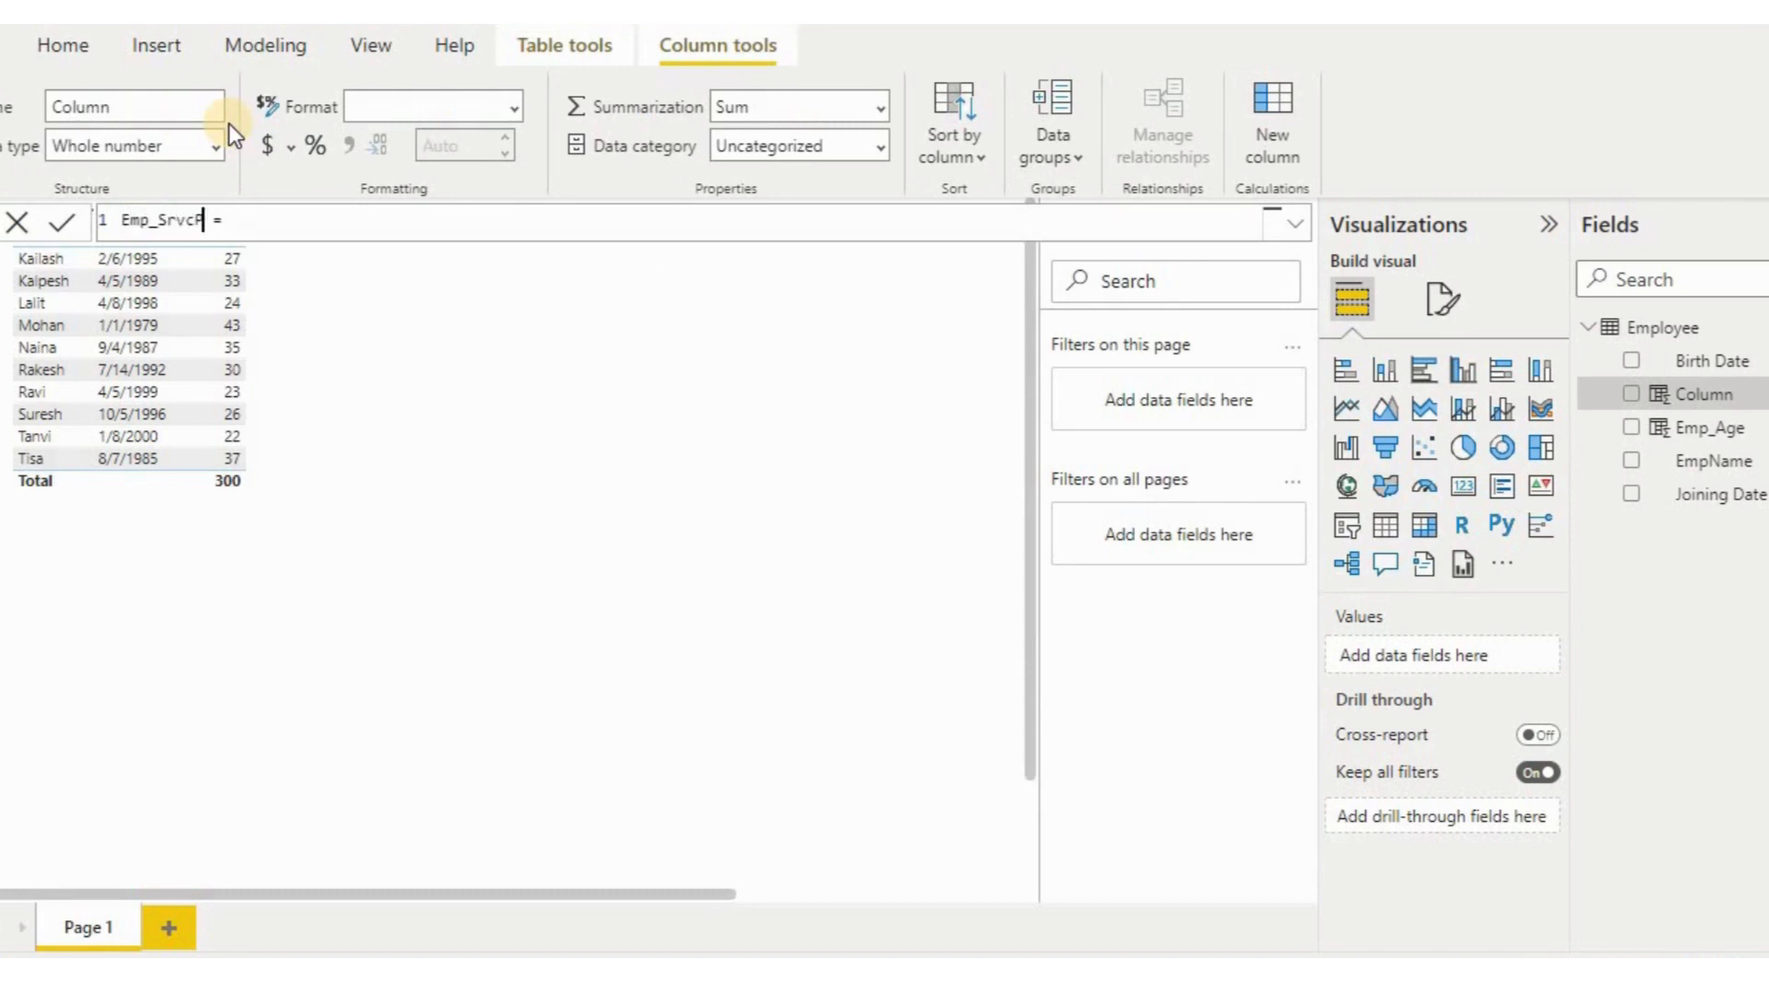
# Step: Define Emp_SrvcPrd as DateDiff(Employee[Joining Date], Today(), Year) and commit the formula
pyautogui.press('Right')
pyautogui.press('Right')
pyautogui.press('Right')
pyautogui.write('Date')
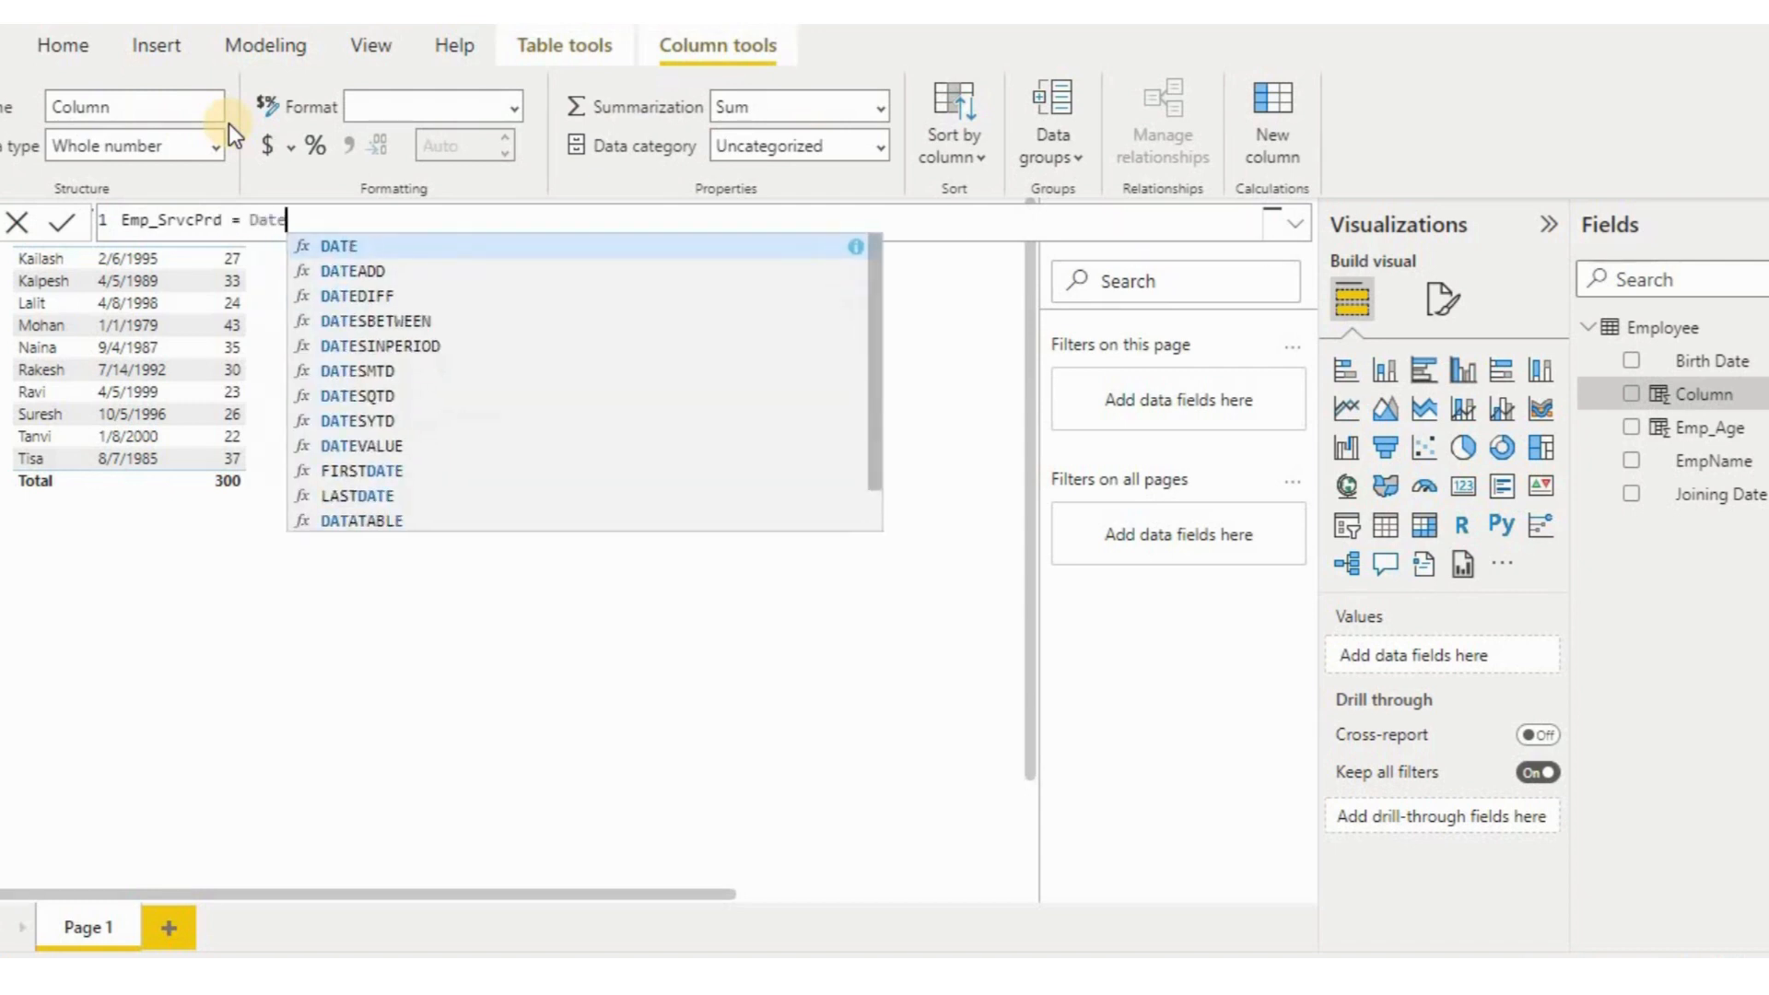
pyautogui.write('Diff(')
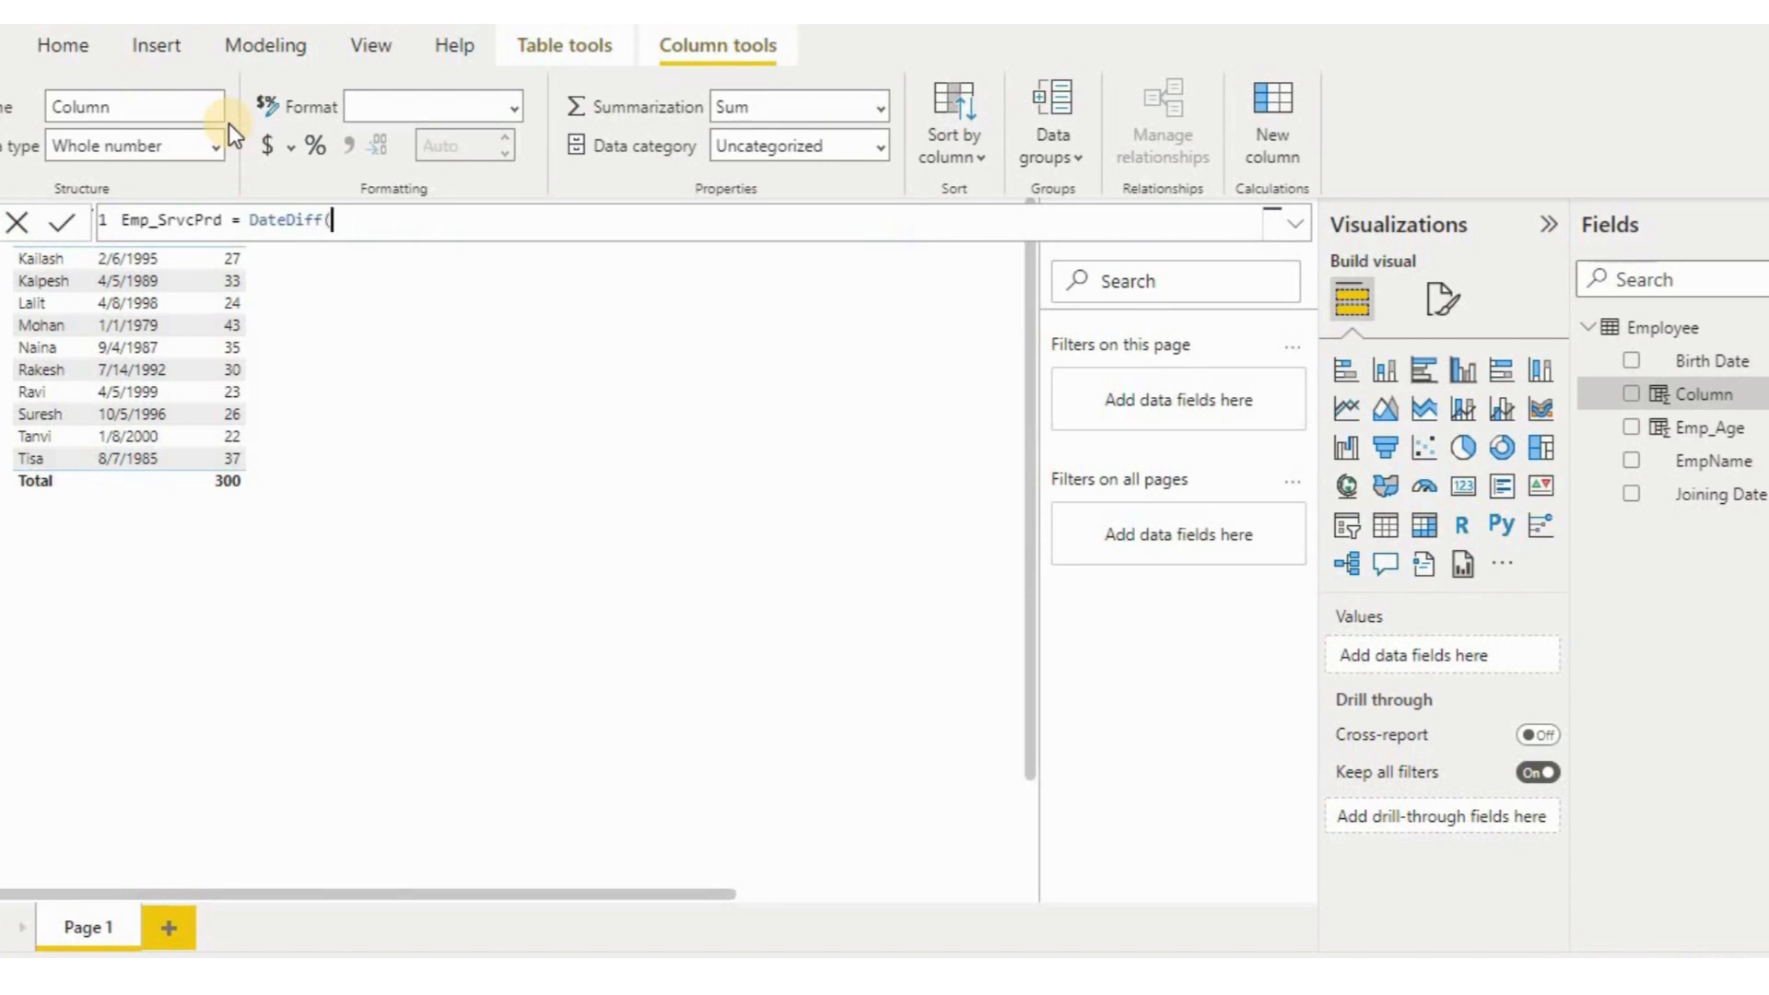
pyautogui.write('Join')
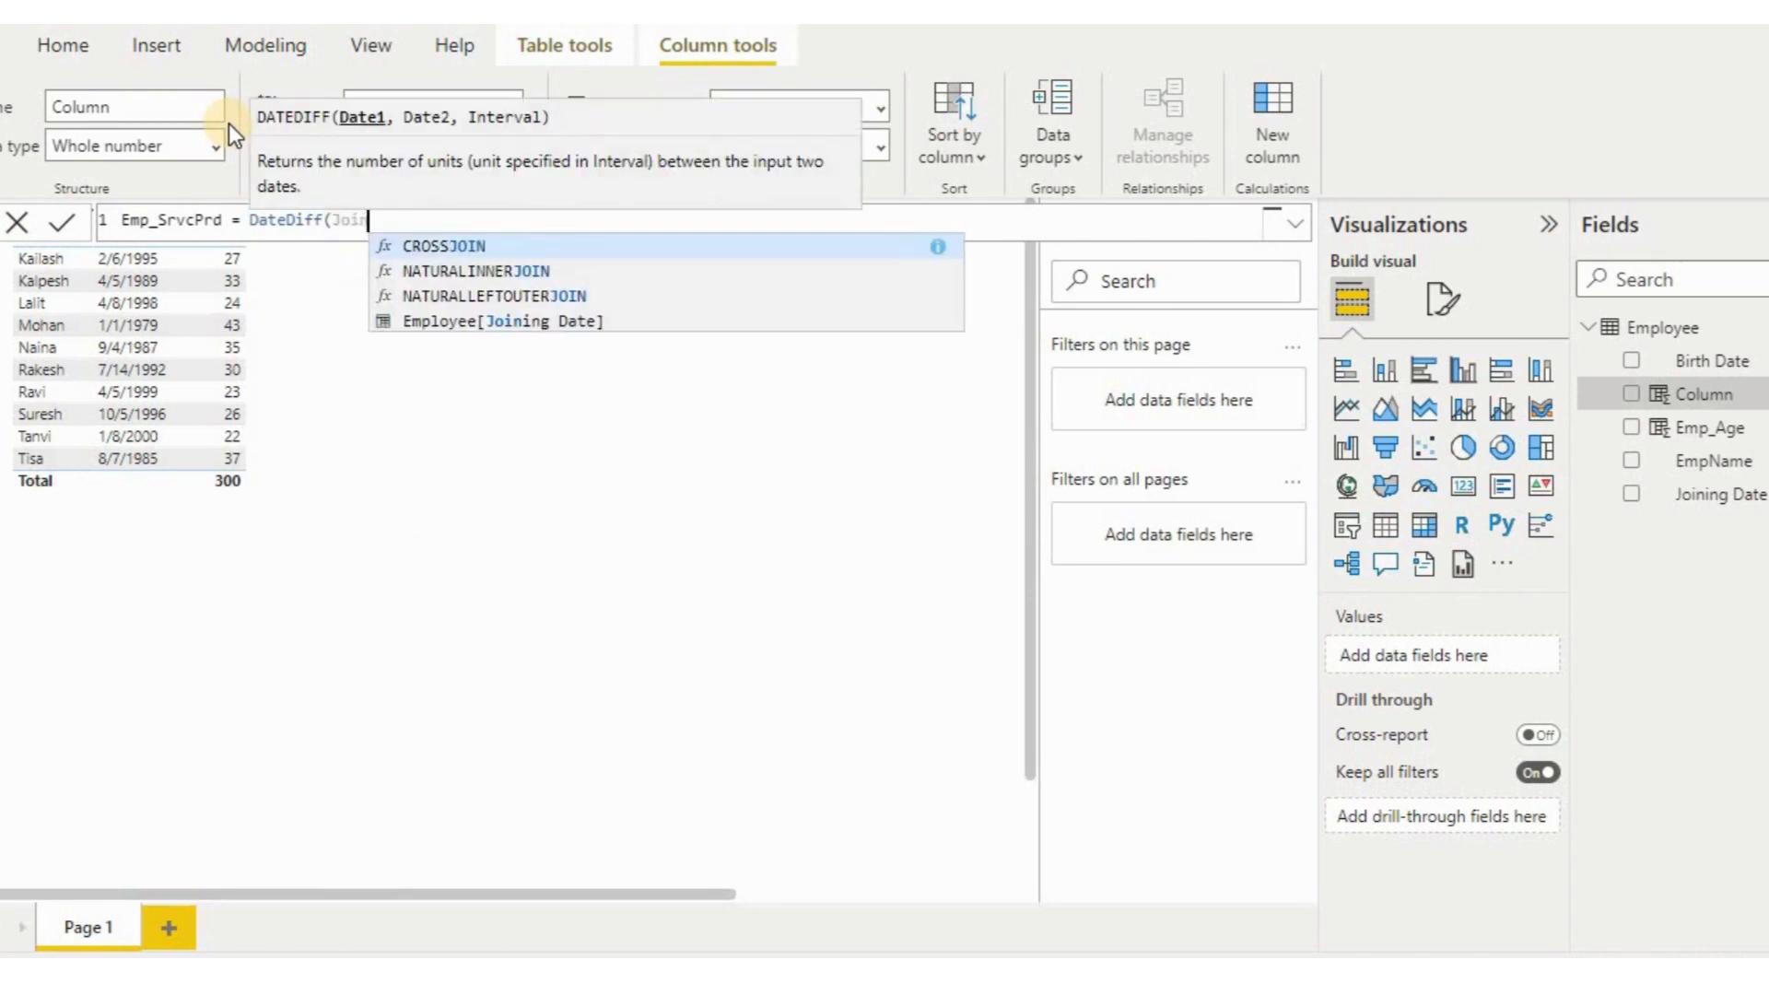
pyautogui.click(455, 322)
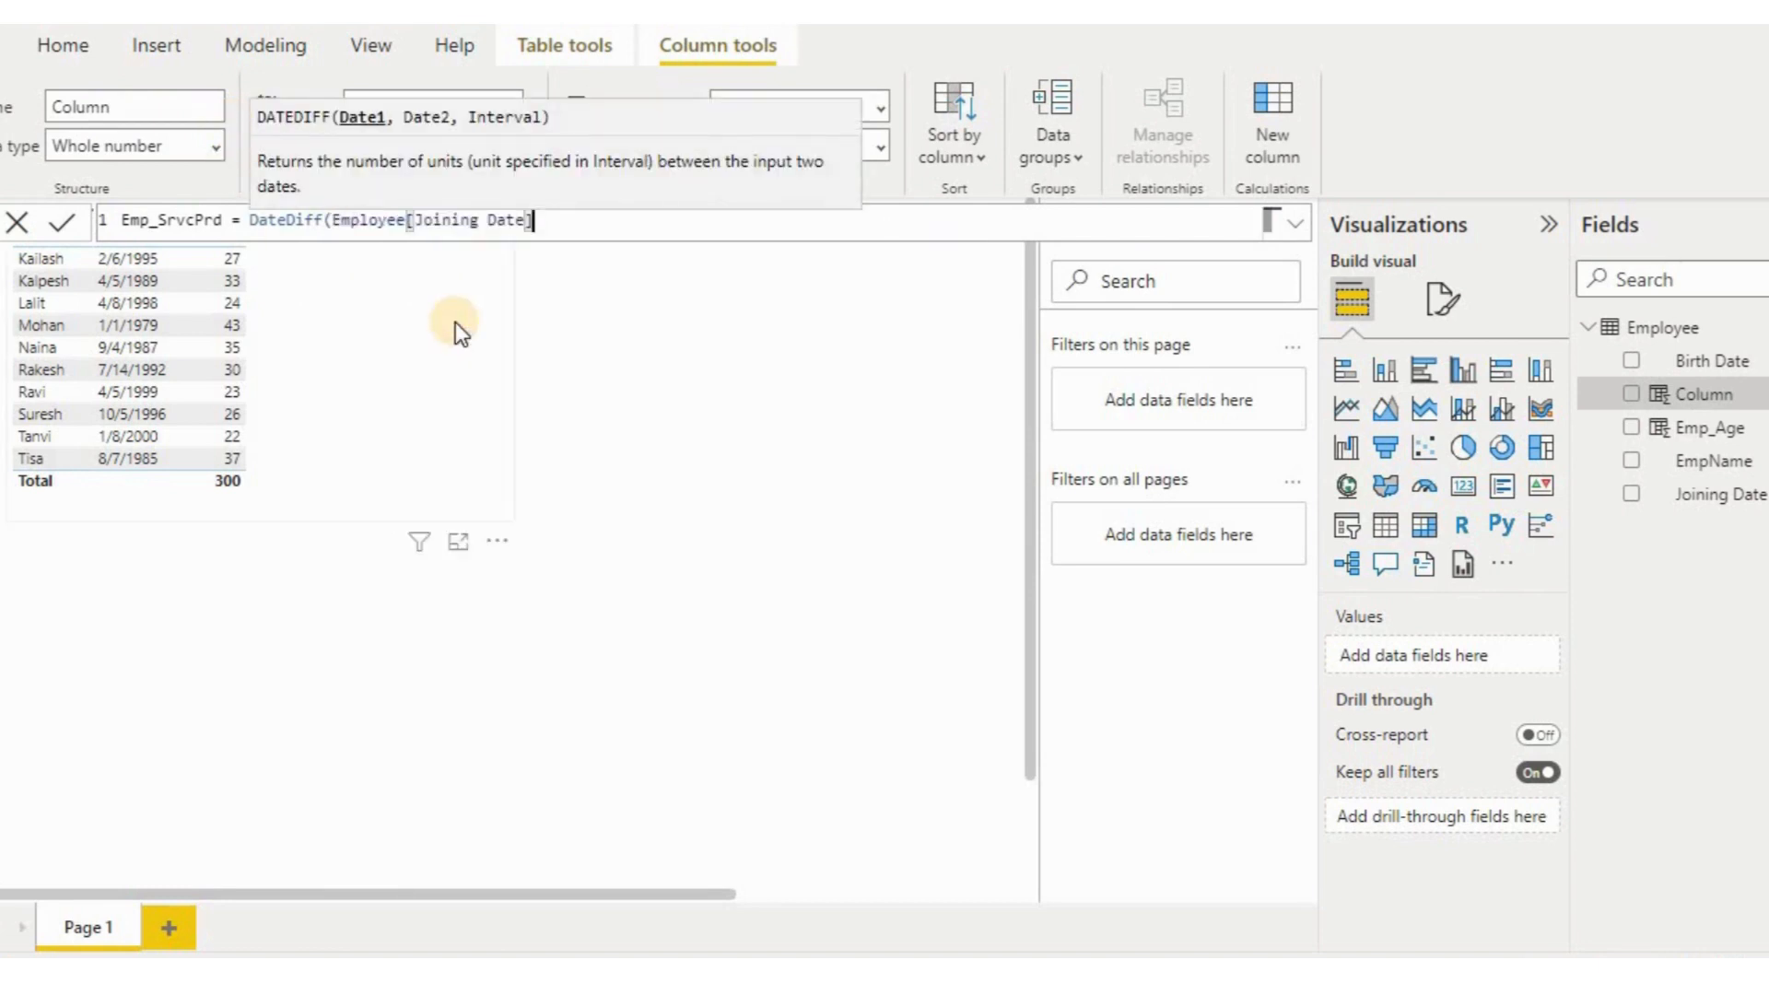
pyautogui.write(', Tod')
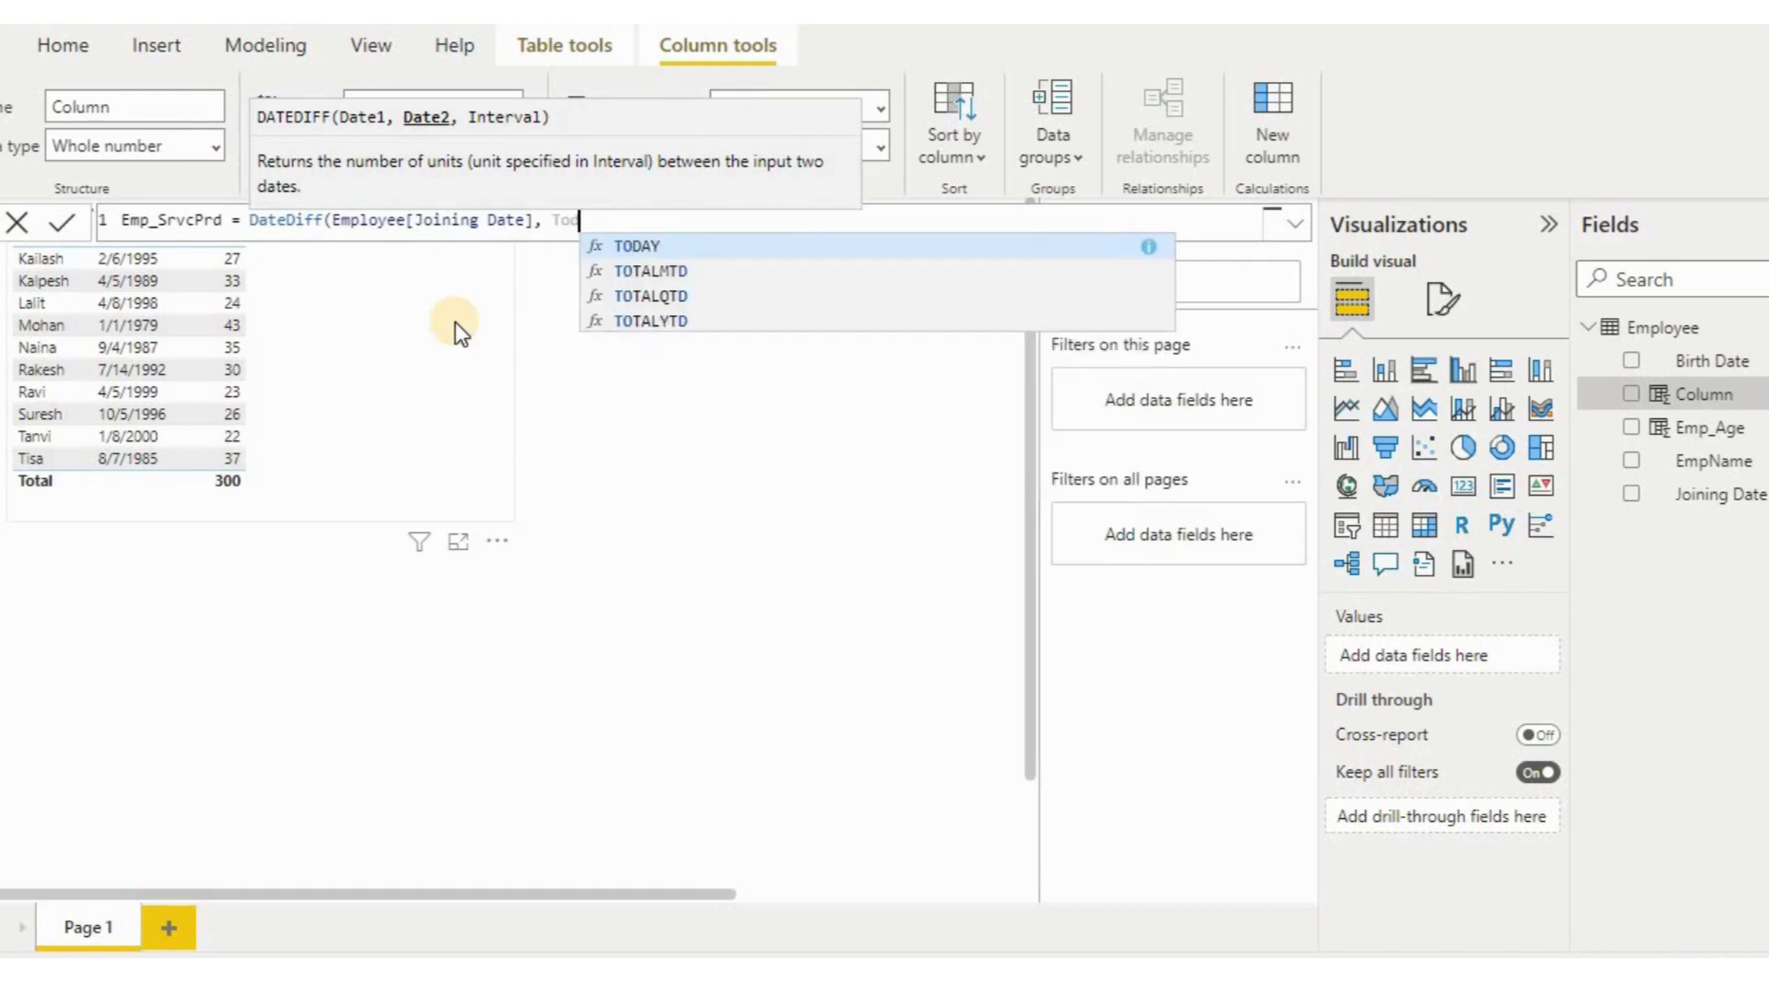
pyautogui.write('ay(')
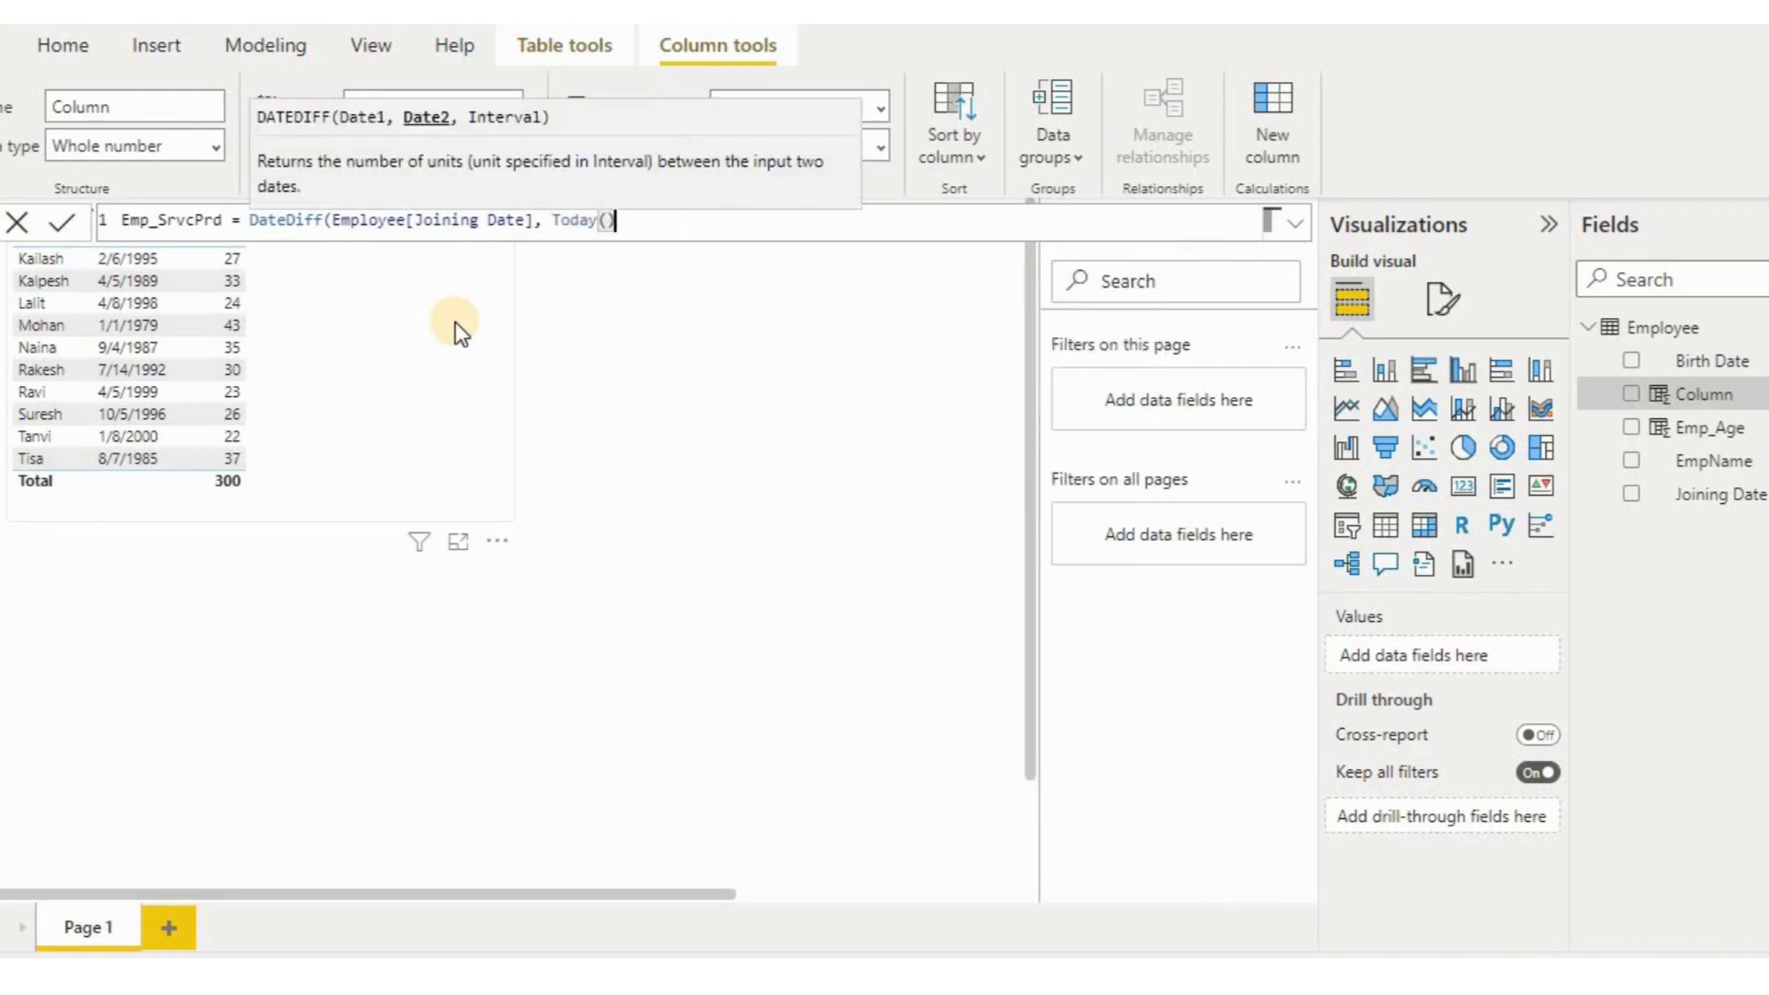
pyautogui.write('), Ye')
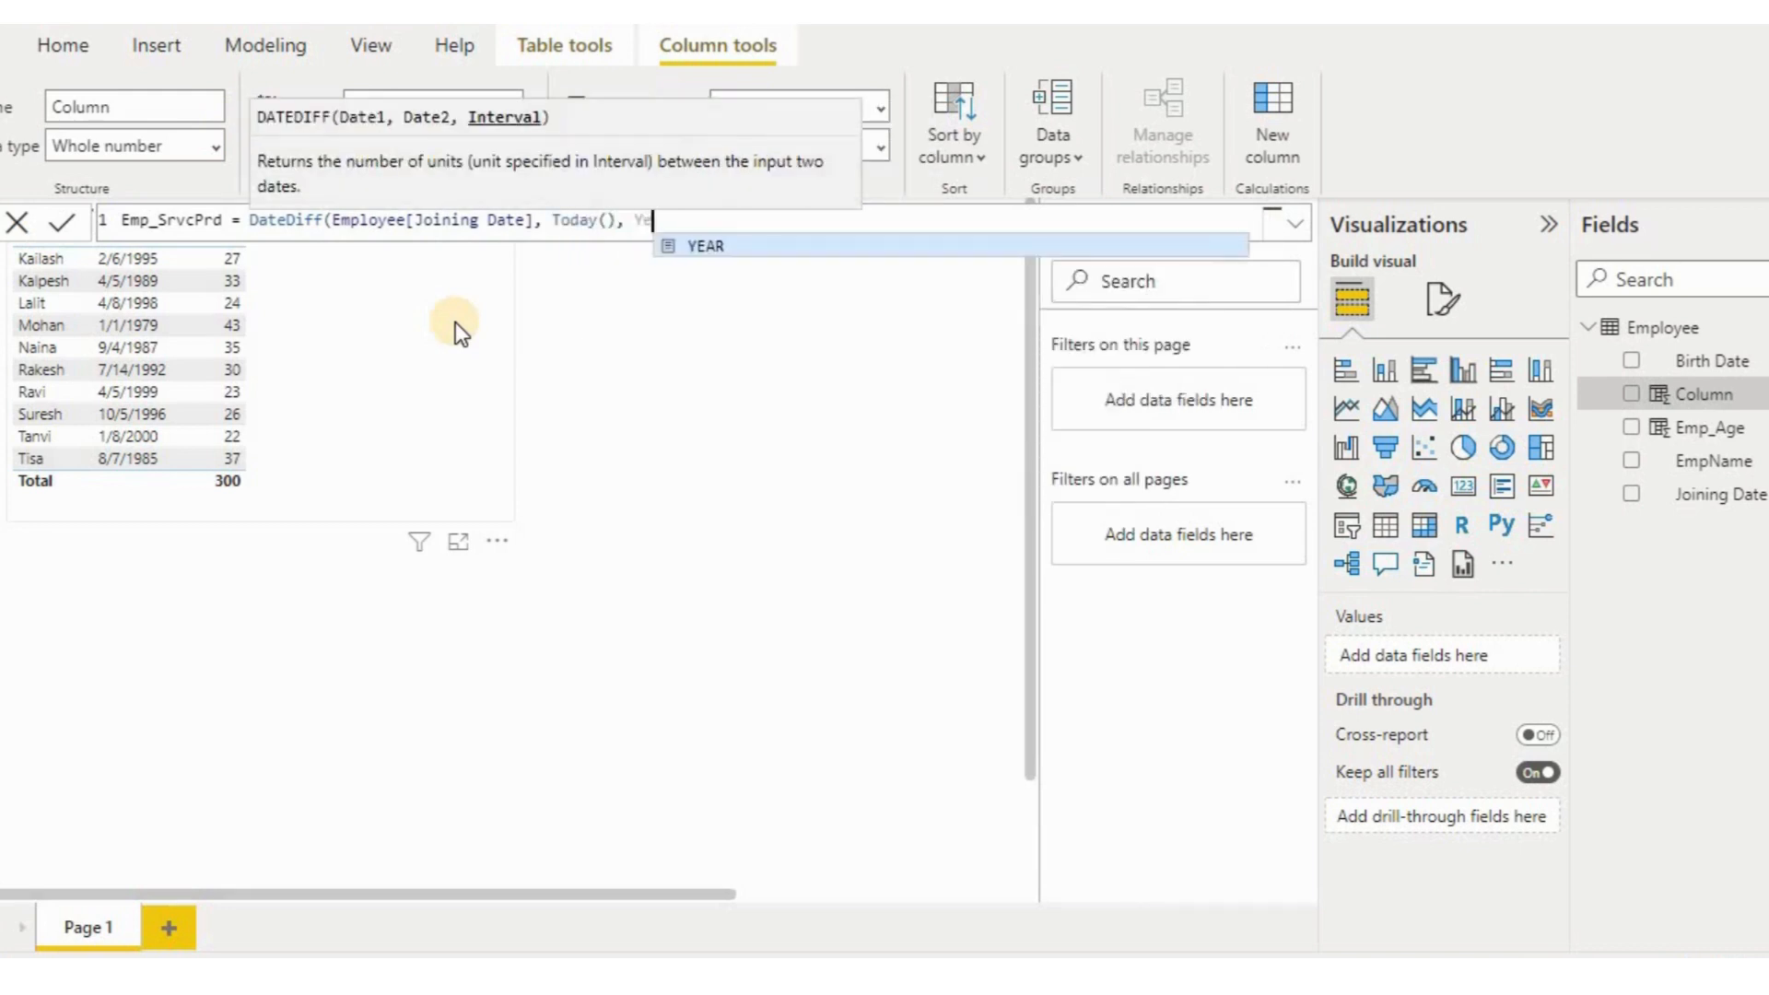
pyautogui.write('ar)')
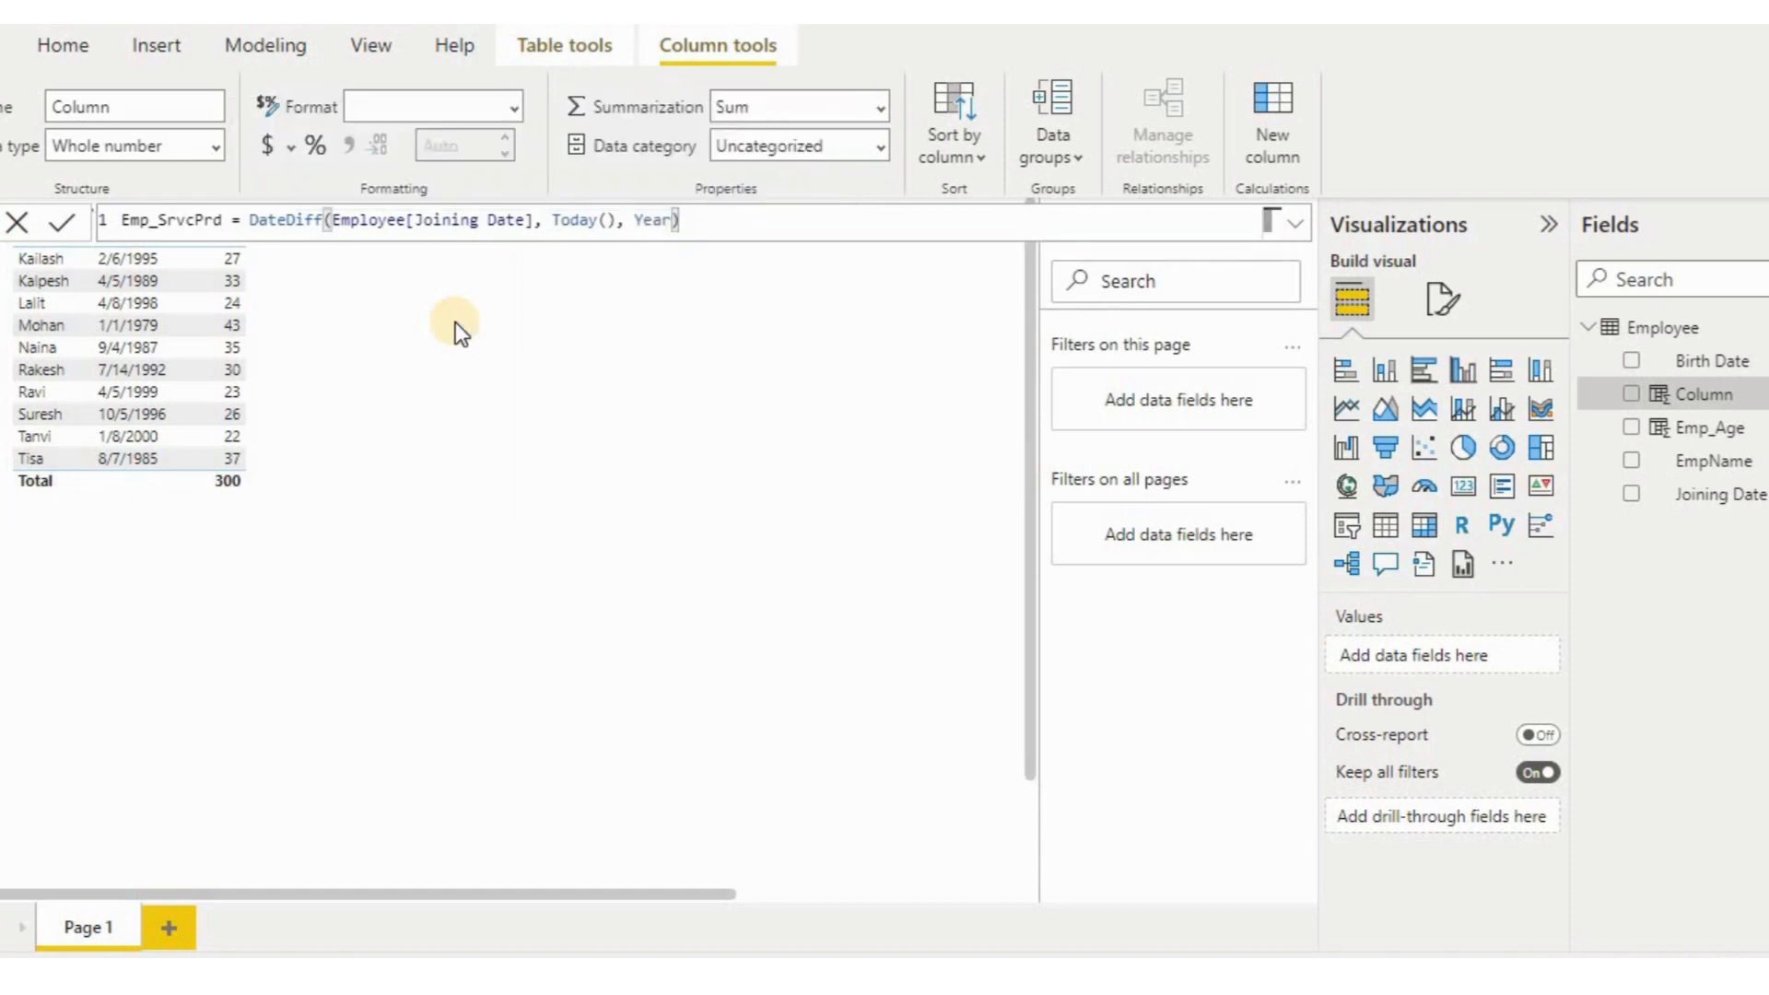
pyautogui.press('Return')
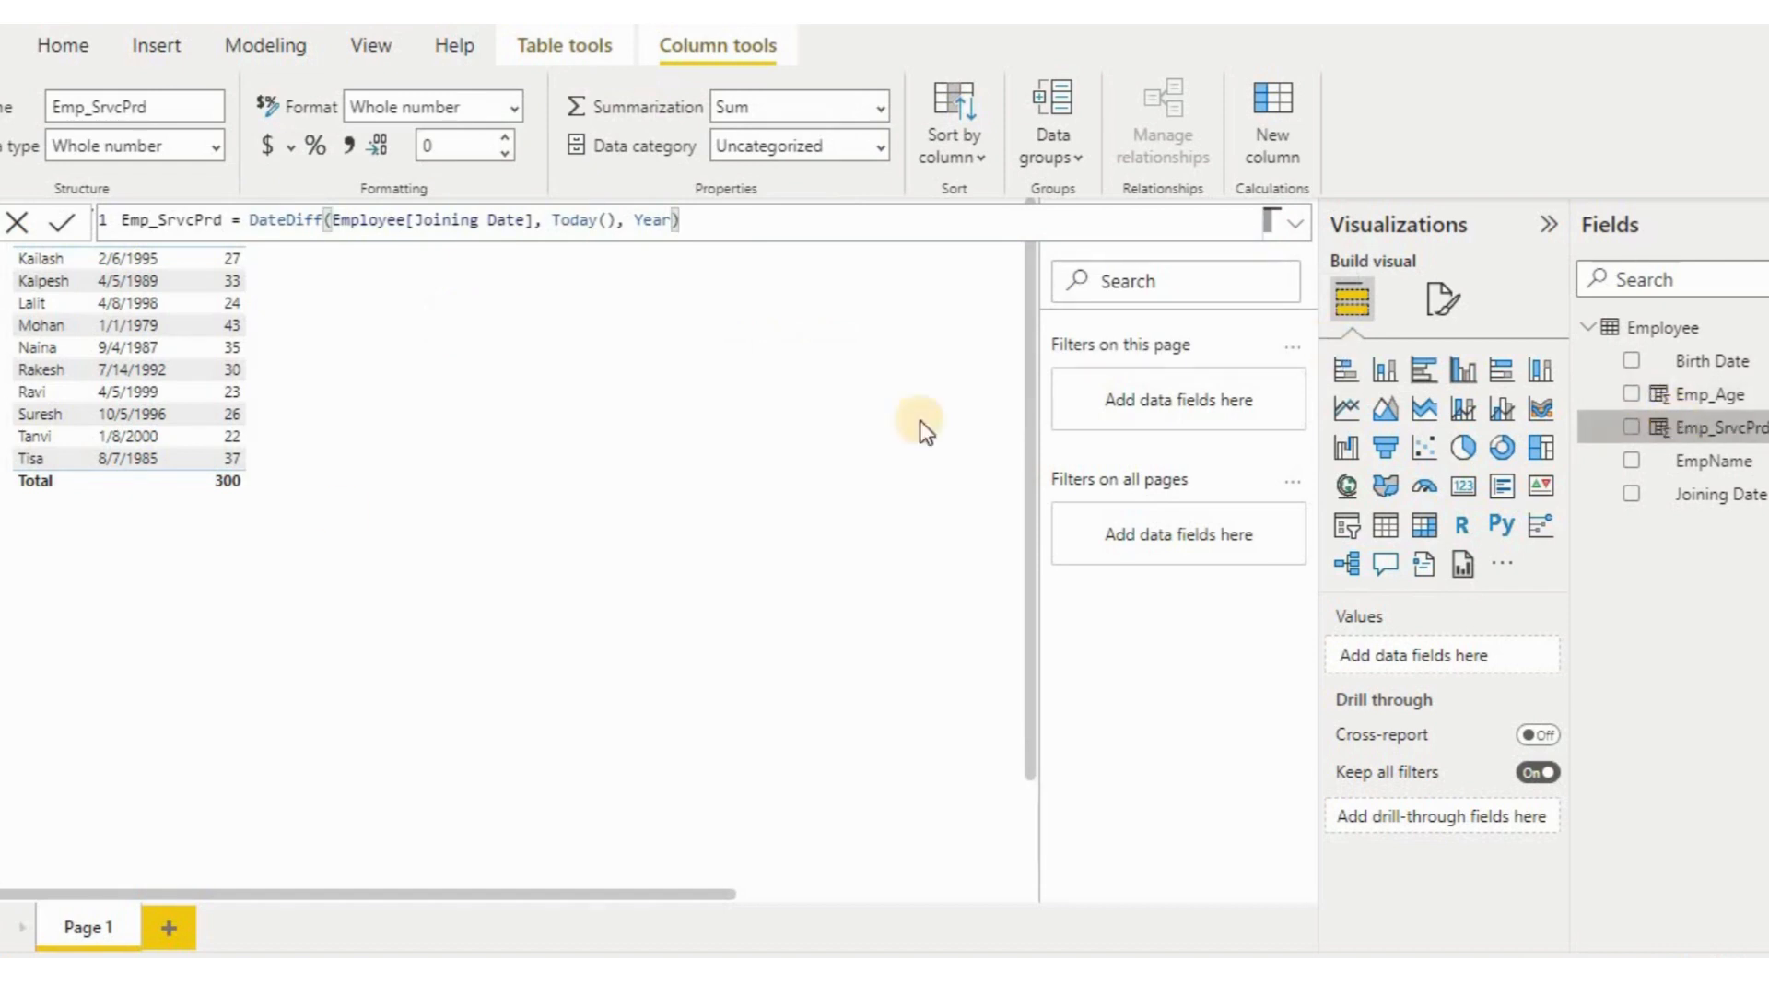
# Step: Add the Joining Date and Emp_SrvcPrd fields to the employee table visual
pyautogui.click(329, 423)
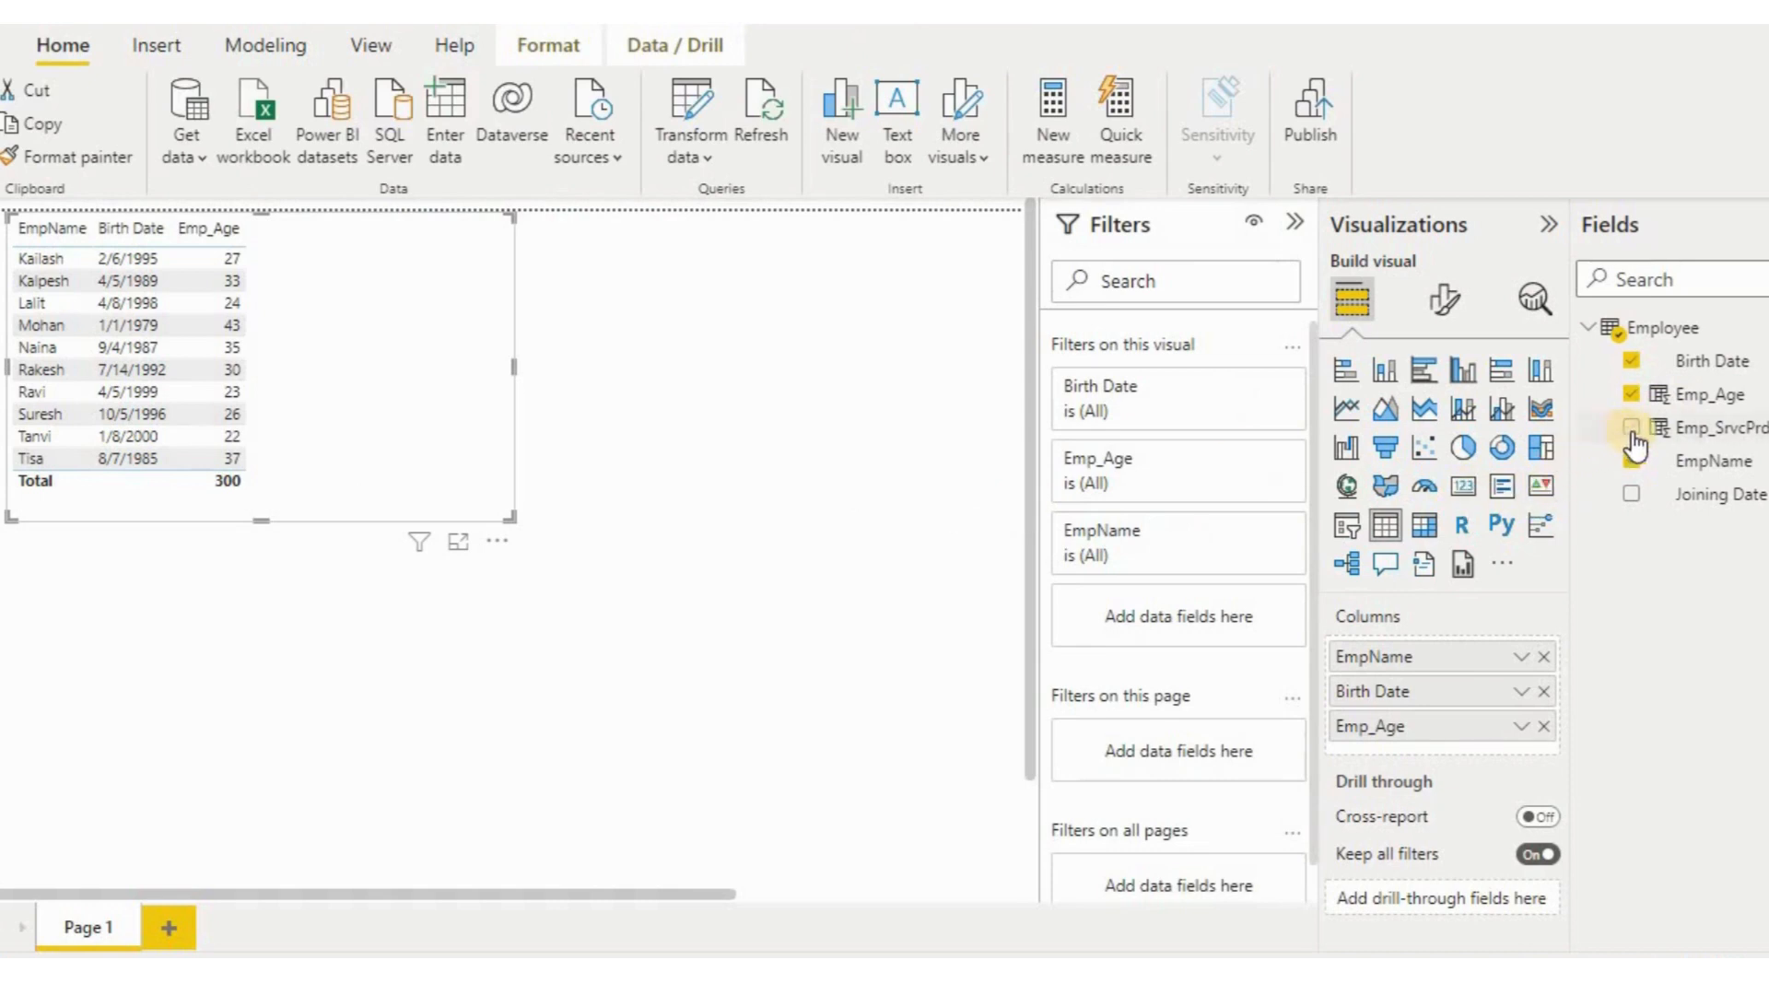
pyautogui.click(1631, 497)
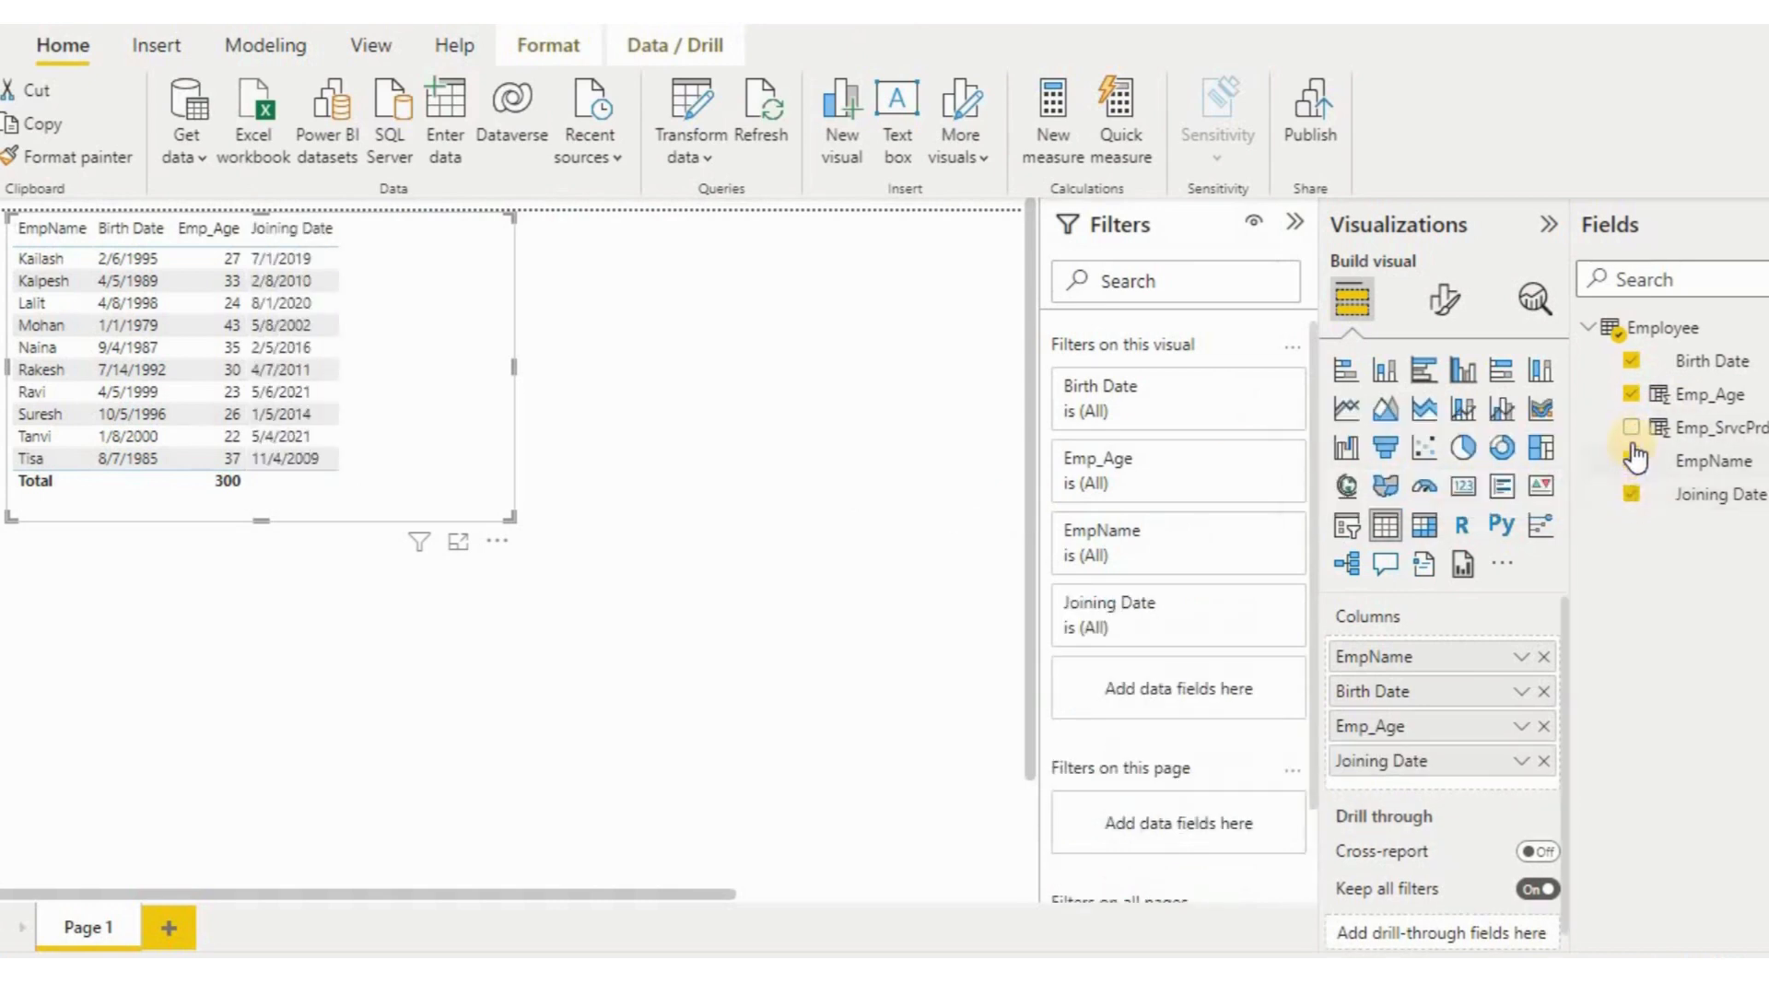
pyautogui.click(1632, 429)
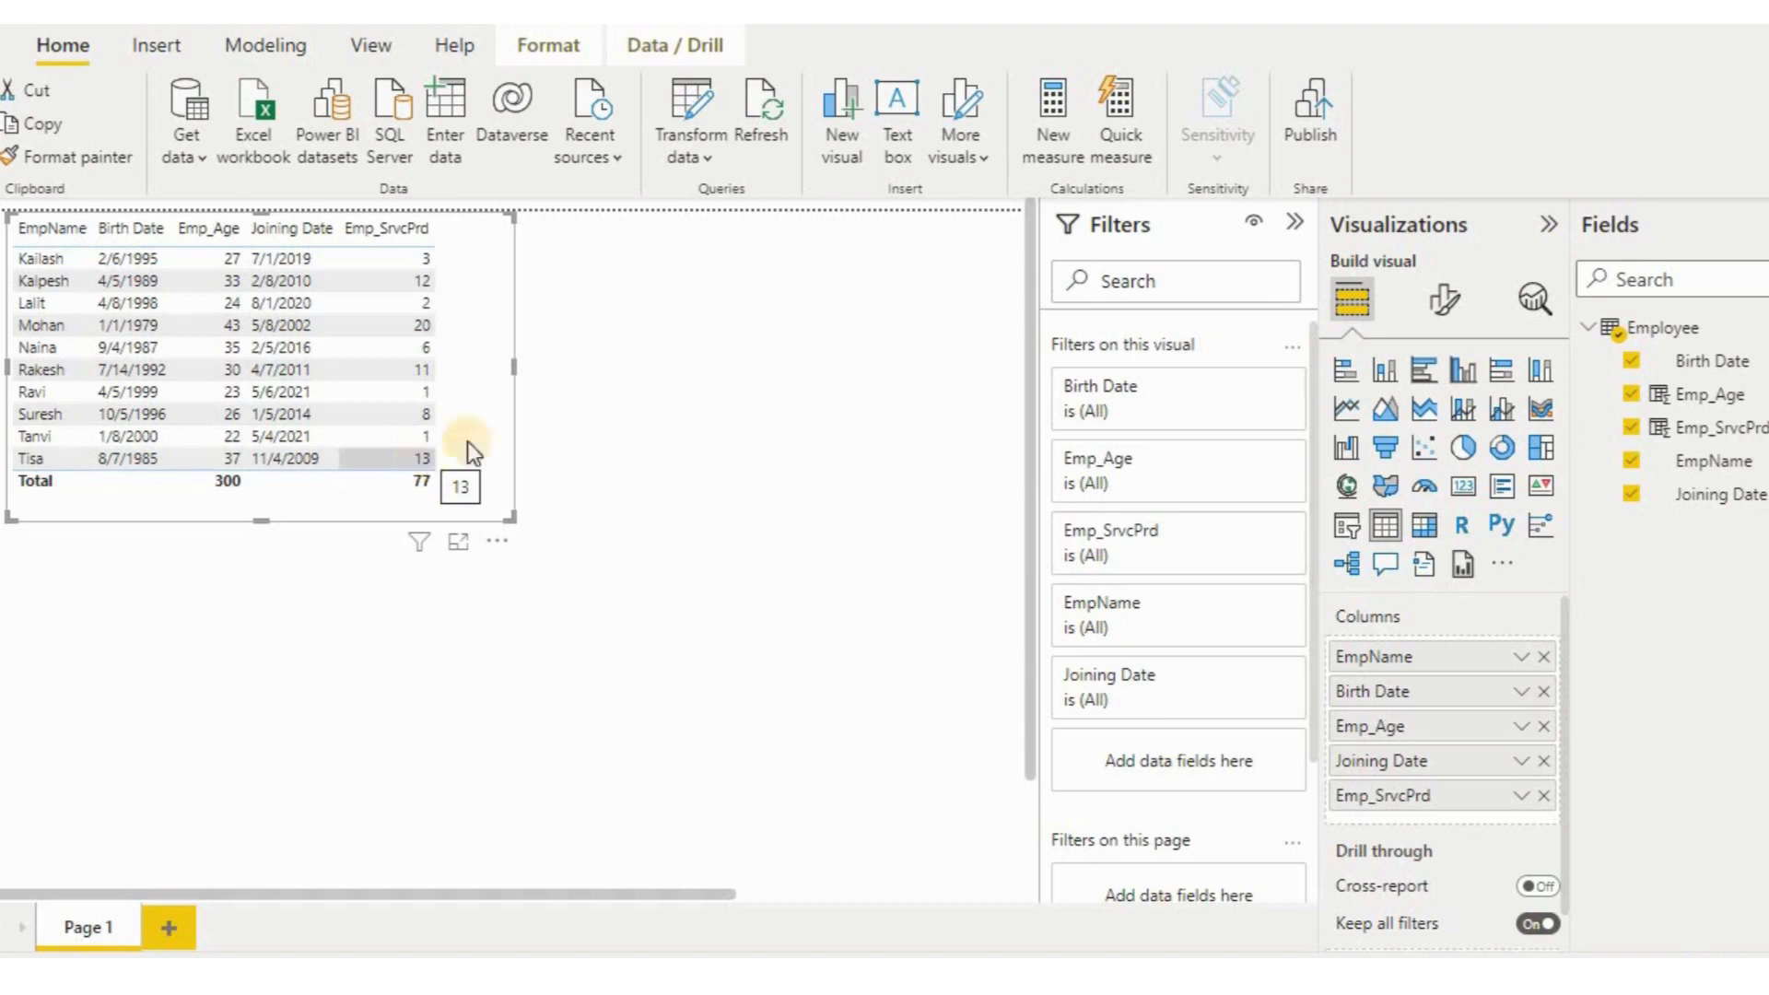
# Step: Add a calculated column named Bonus with the expression DateDiff(Employee[Joining Date], Today(), Year)
pyautogui.click(251, 49)
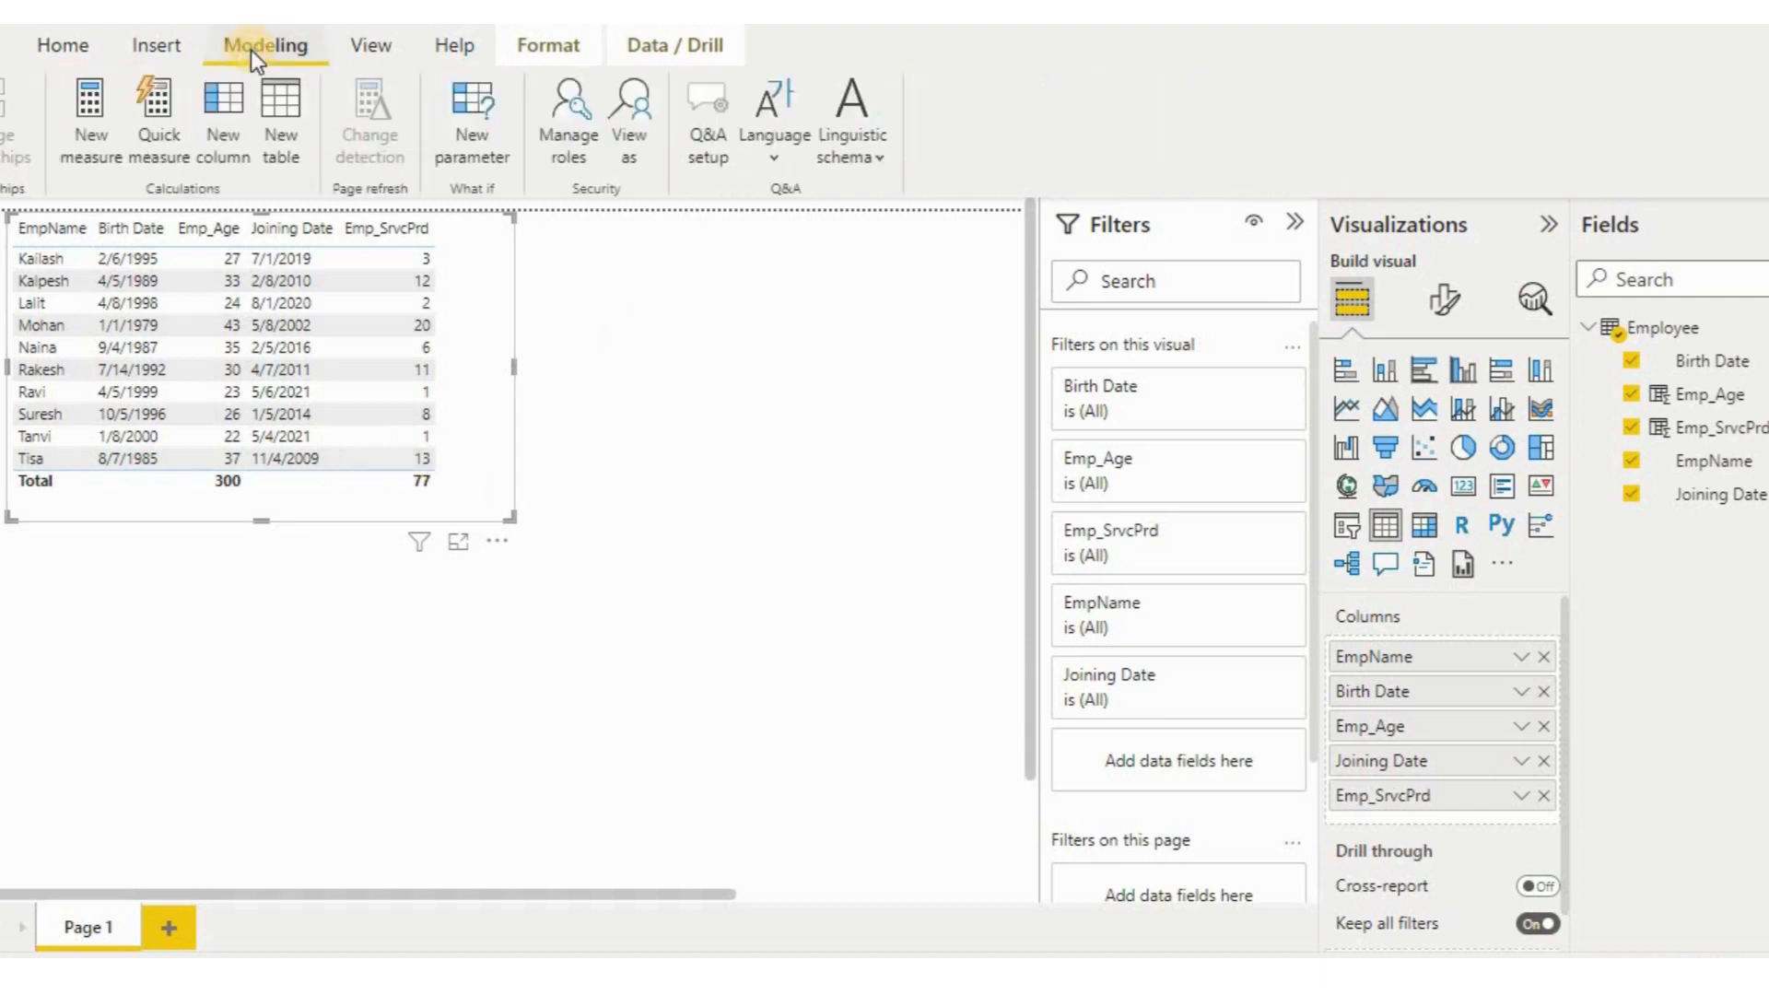
pyautogui.click(219, 140)
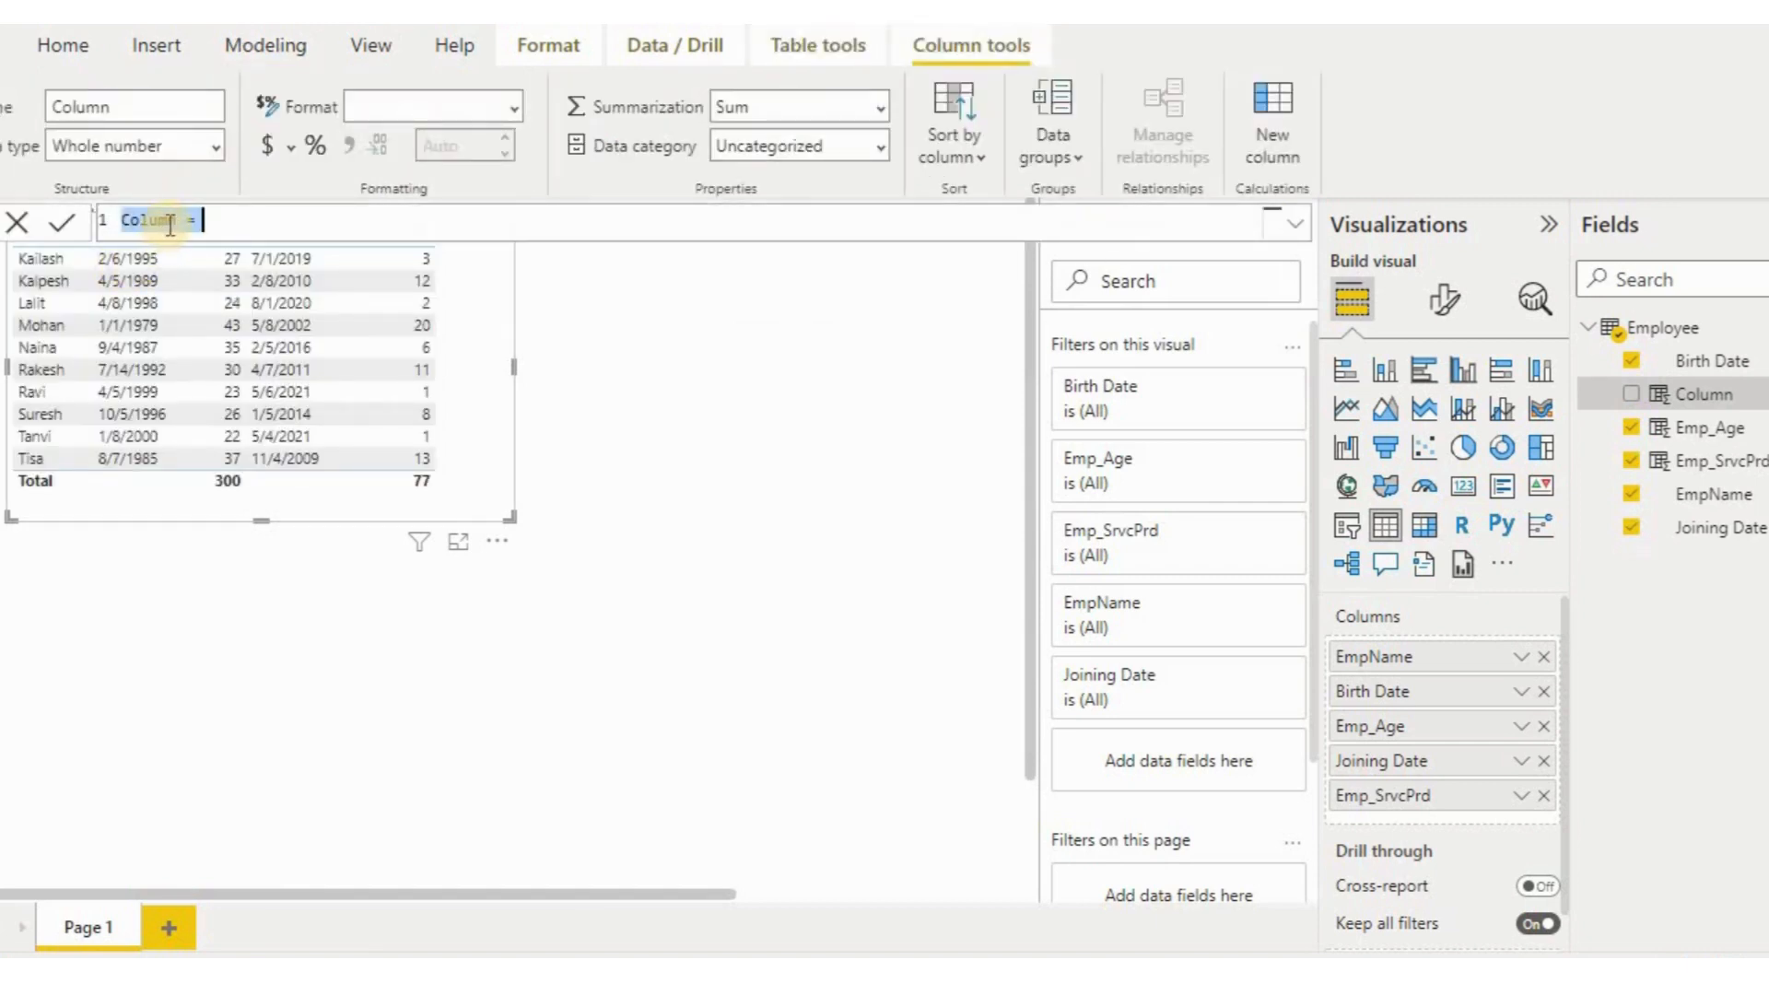
pyautogui.click(174, 222)
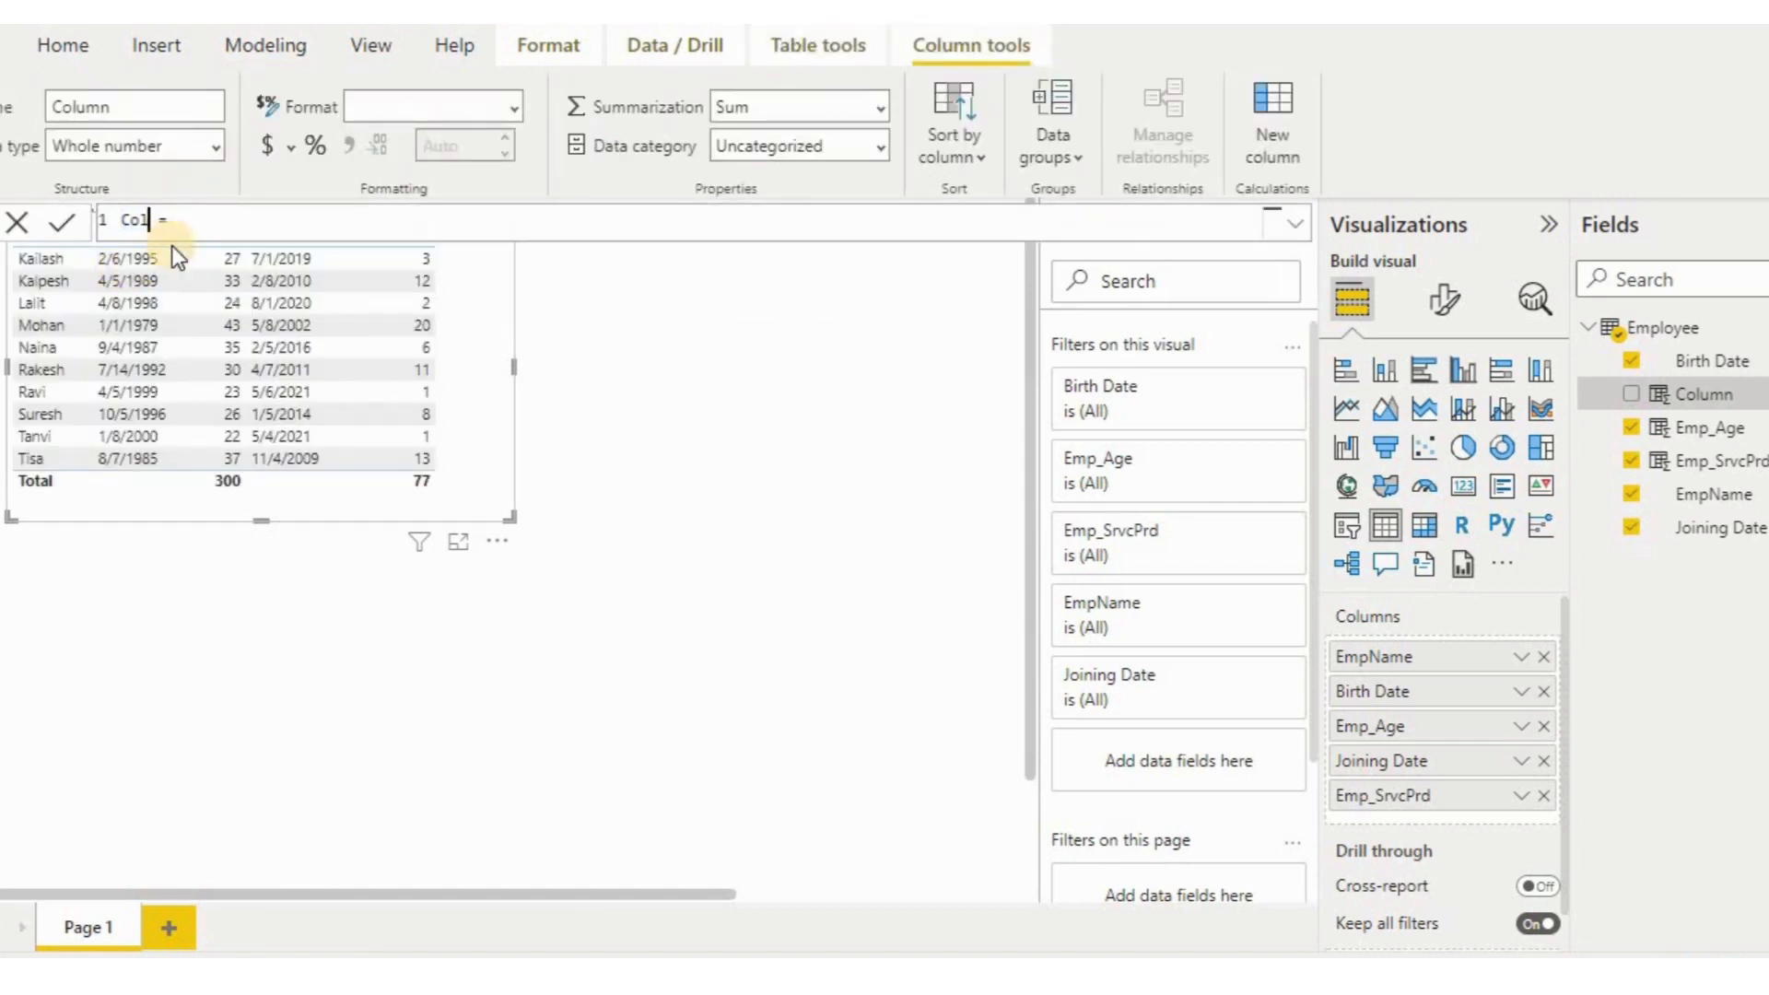
pyautogui.write('Bonus = DateDiff')
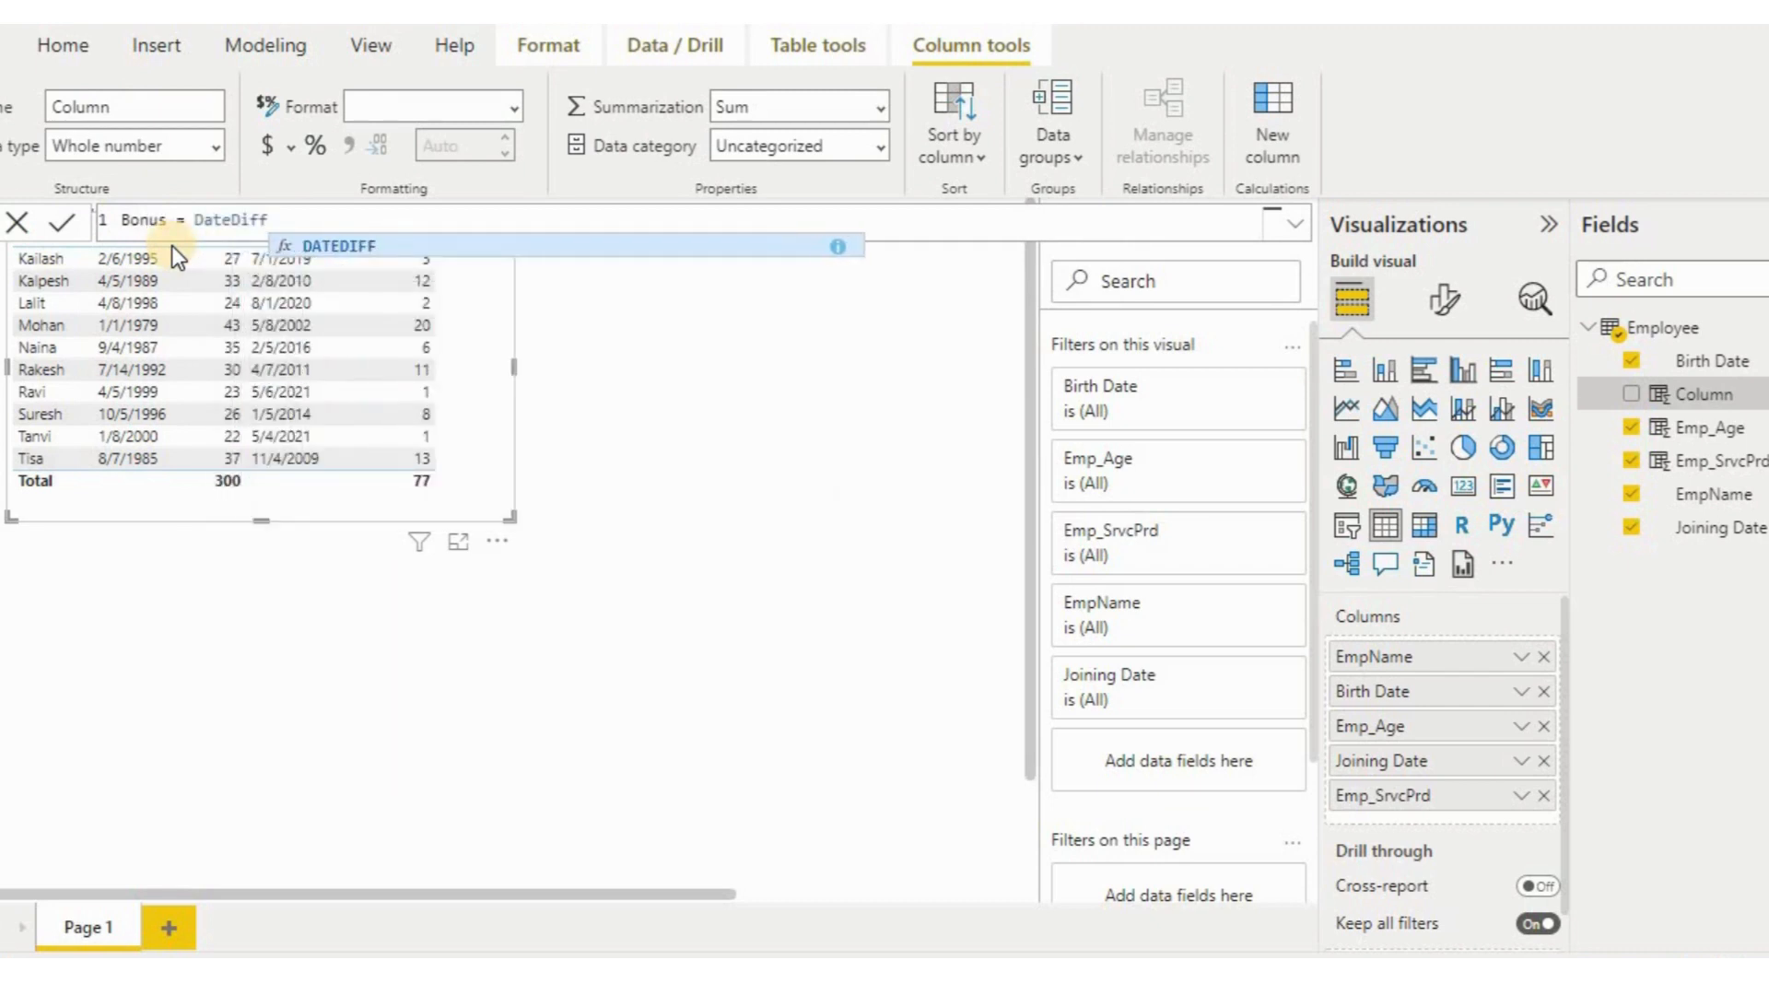
pyautogui.write('(')
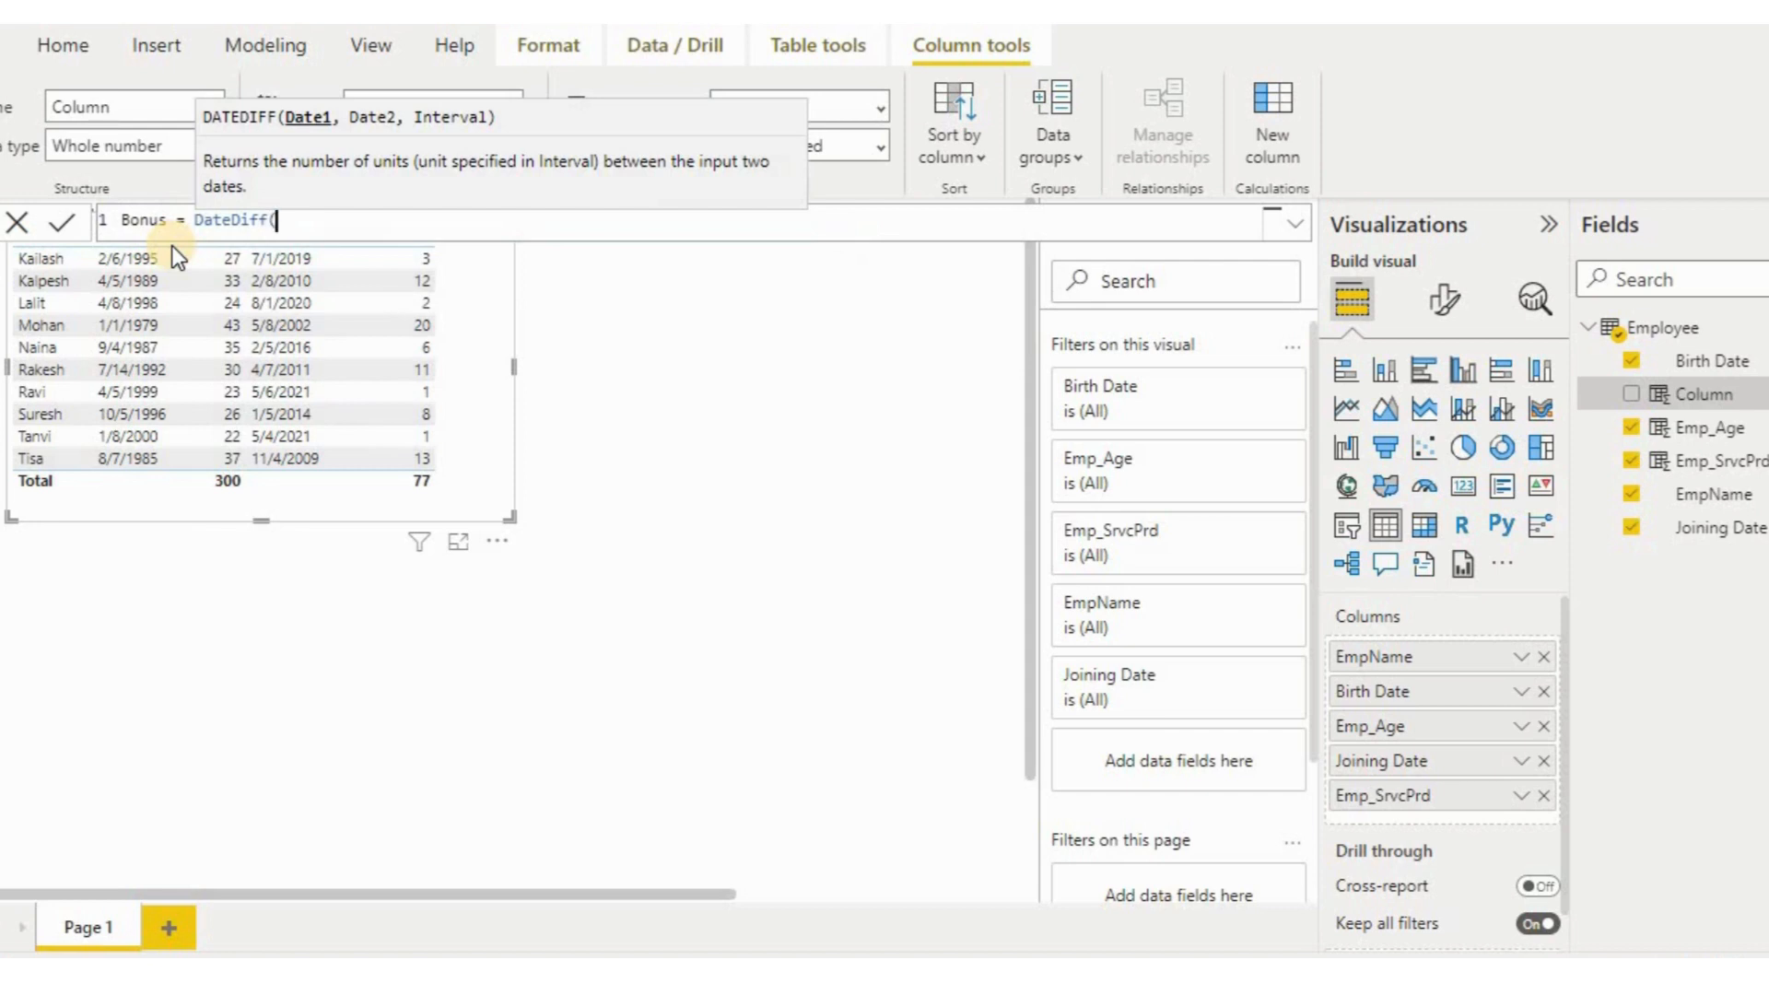
pyautogui.write('Joini')
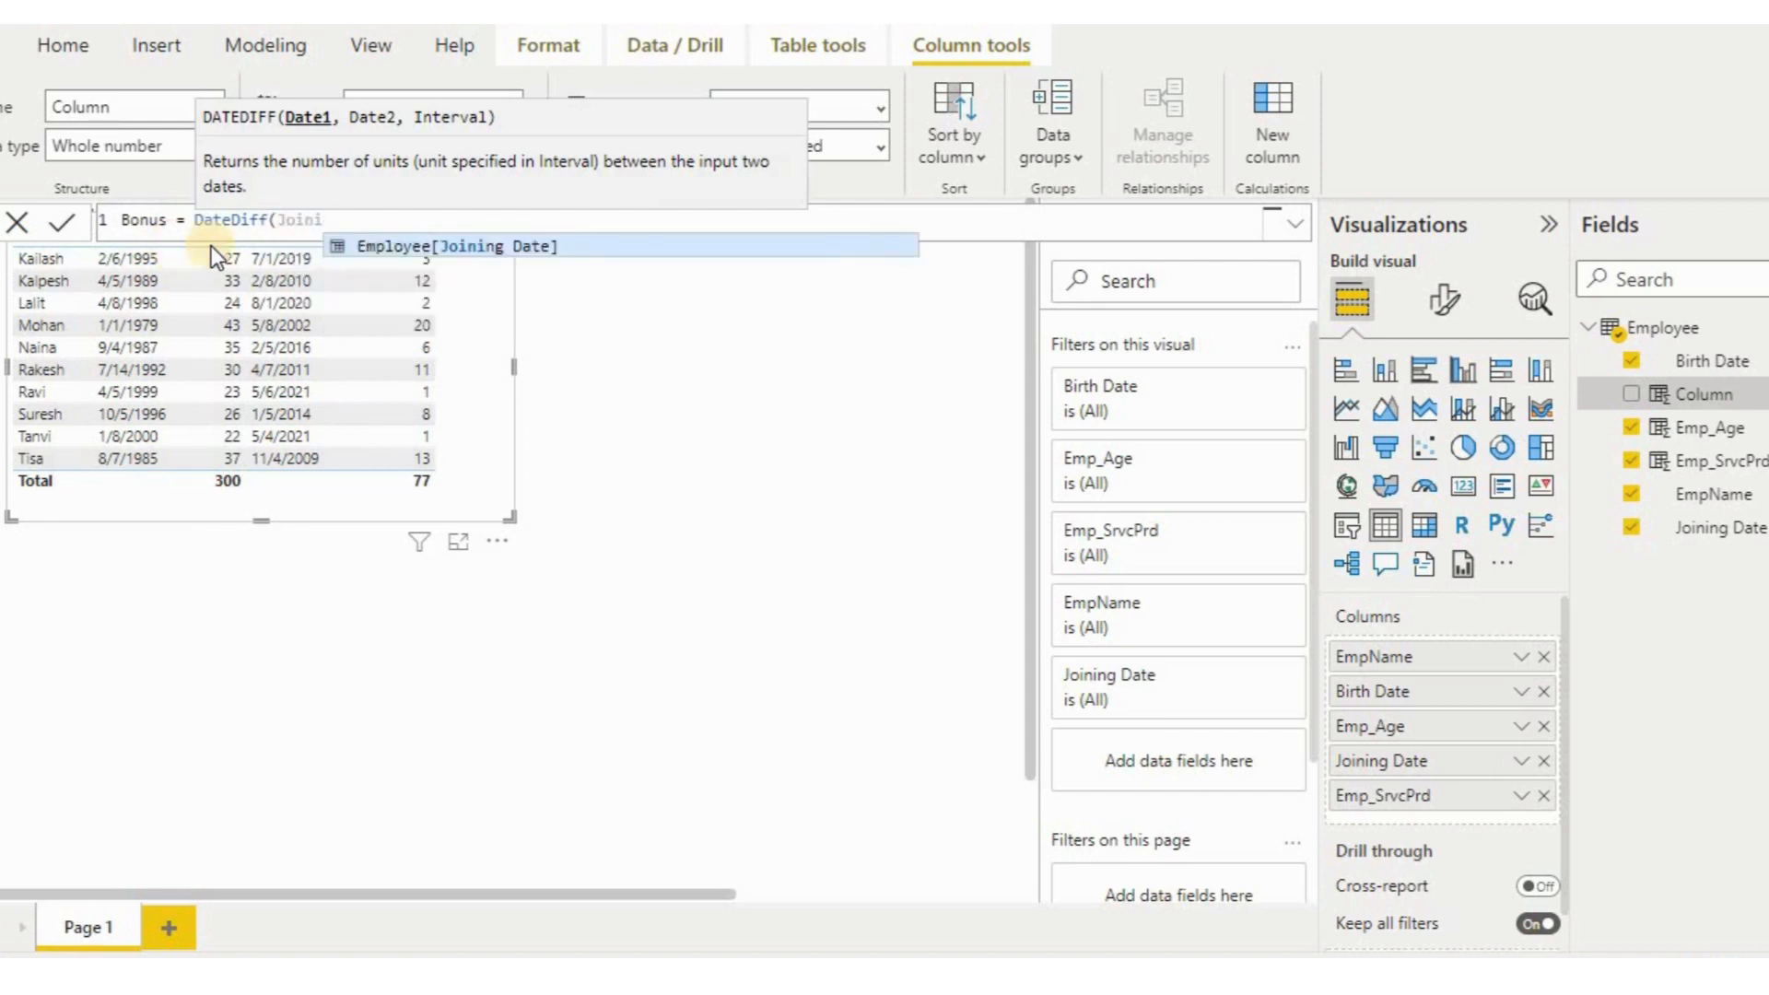
pyautogui.click(355, 247)
pyautogui.write(',')
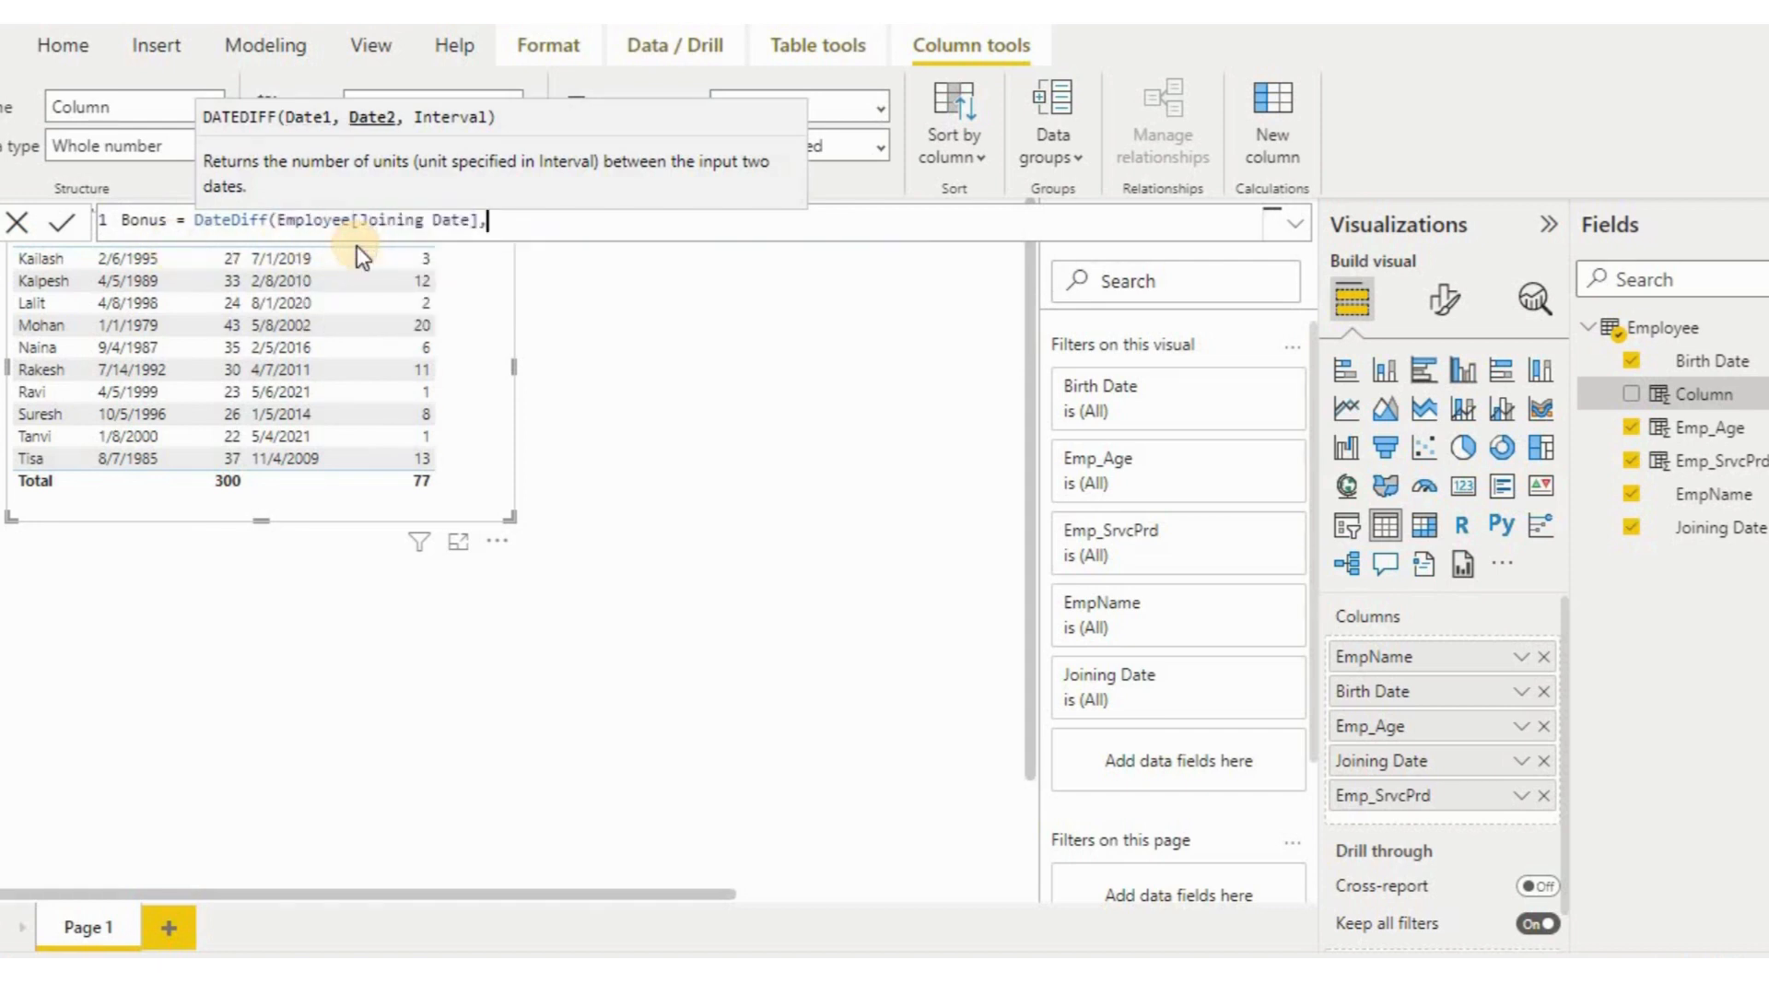
pyautogui.write(' Today(), Year')
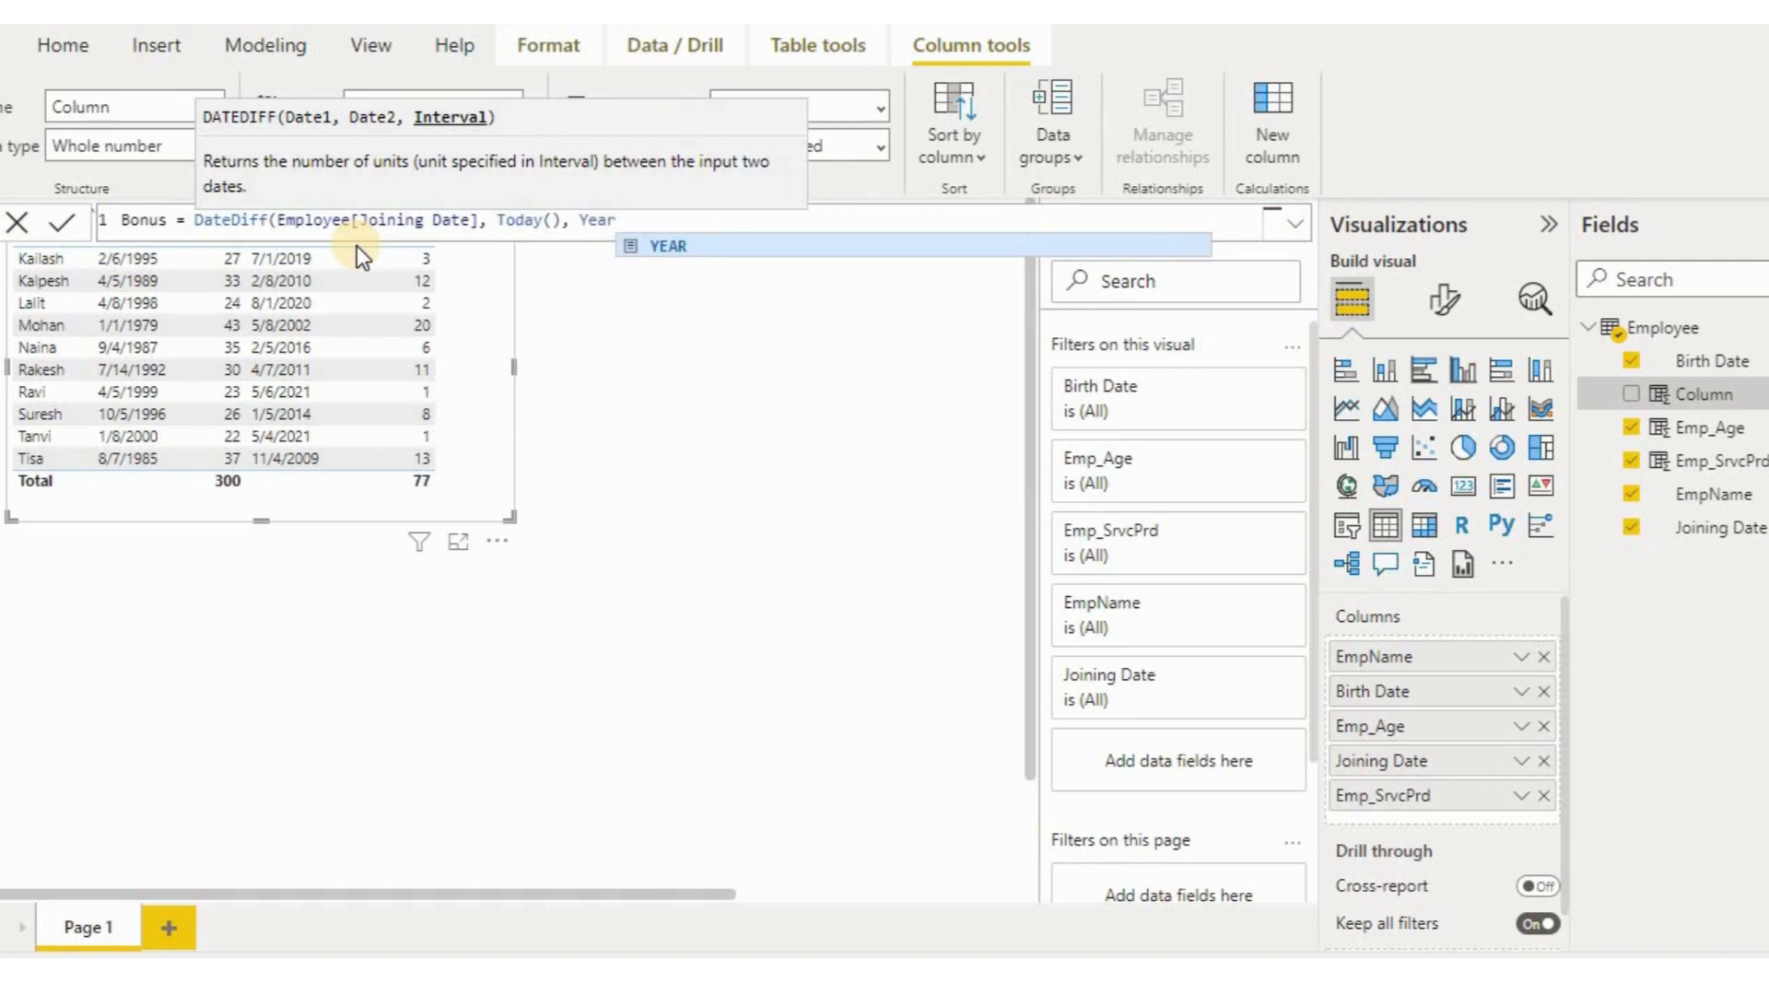
pyautogui.write(')')
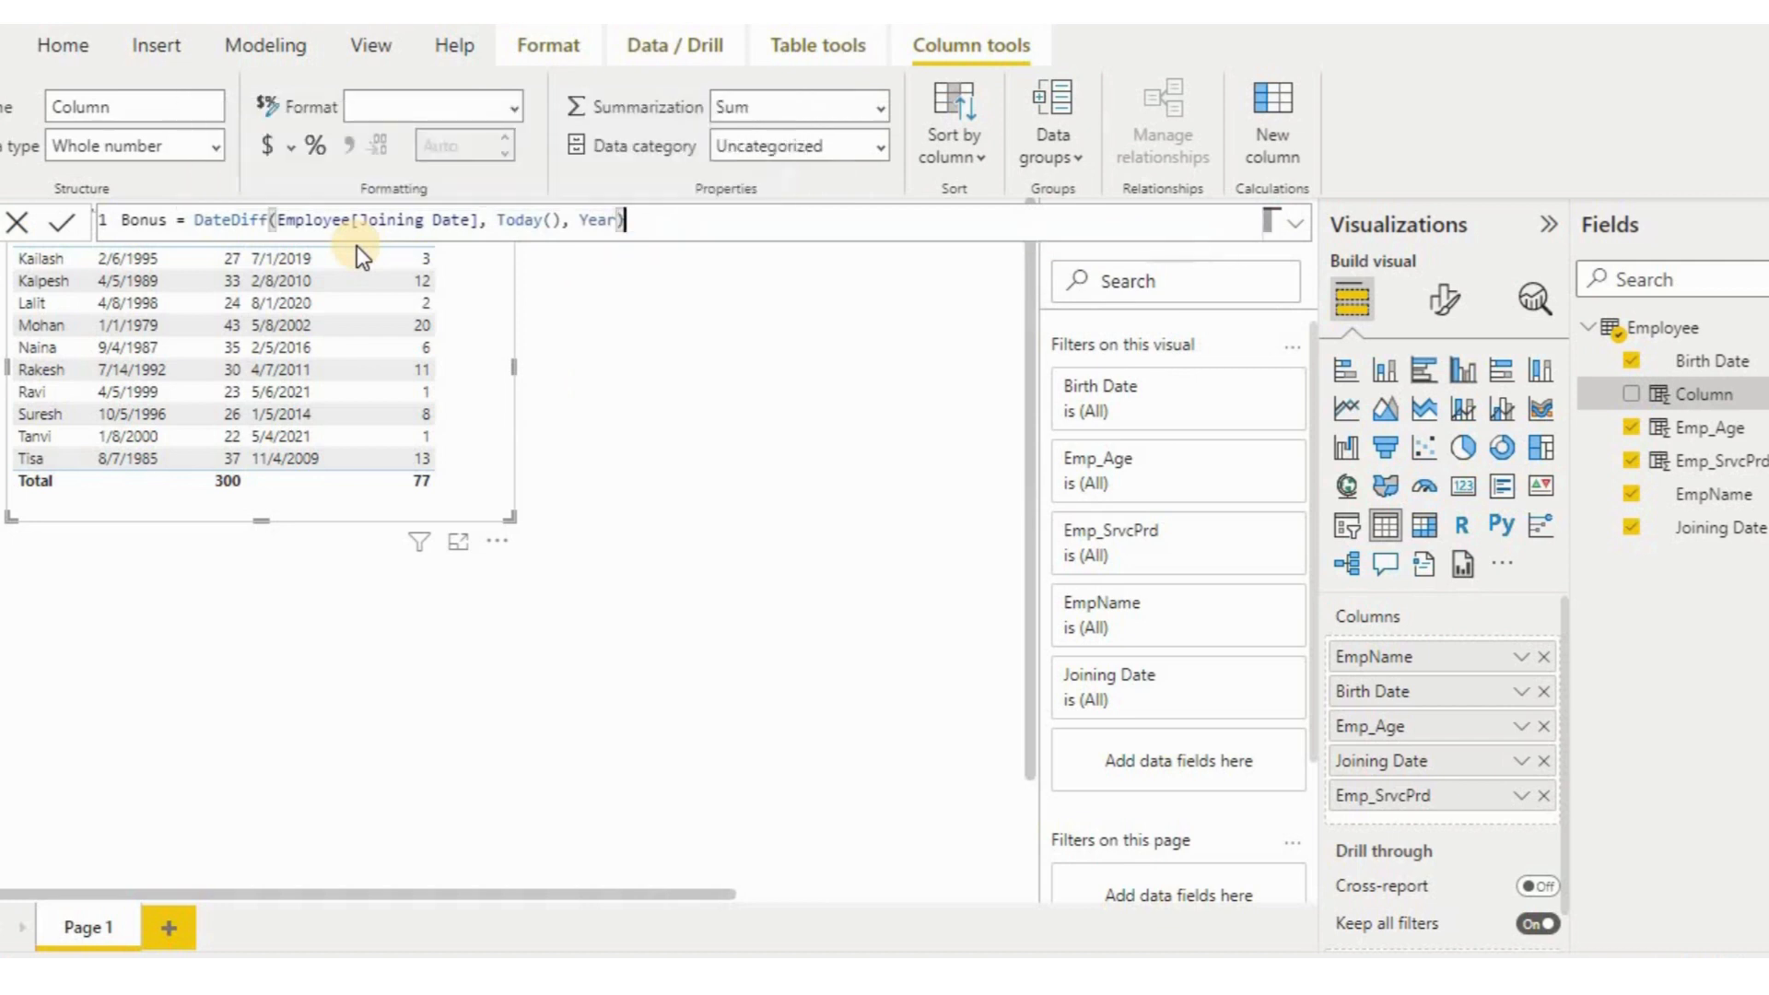
# Step: Wrap the Bonus column's DateDiff expression in an If testing > 1, returning "Bonus" or "Not Eligible", and commit it
pyautogui.click(193, 221)
pyautogui.write('iff')
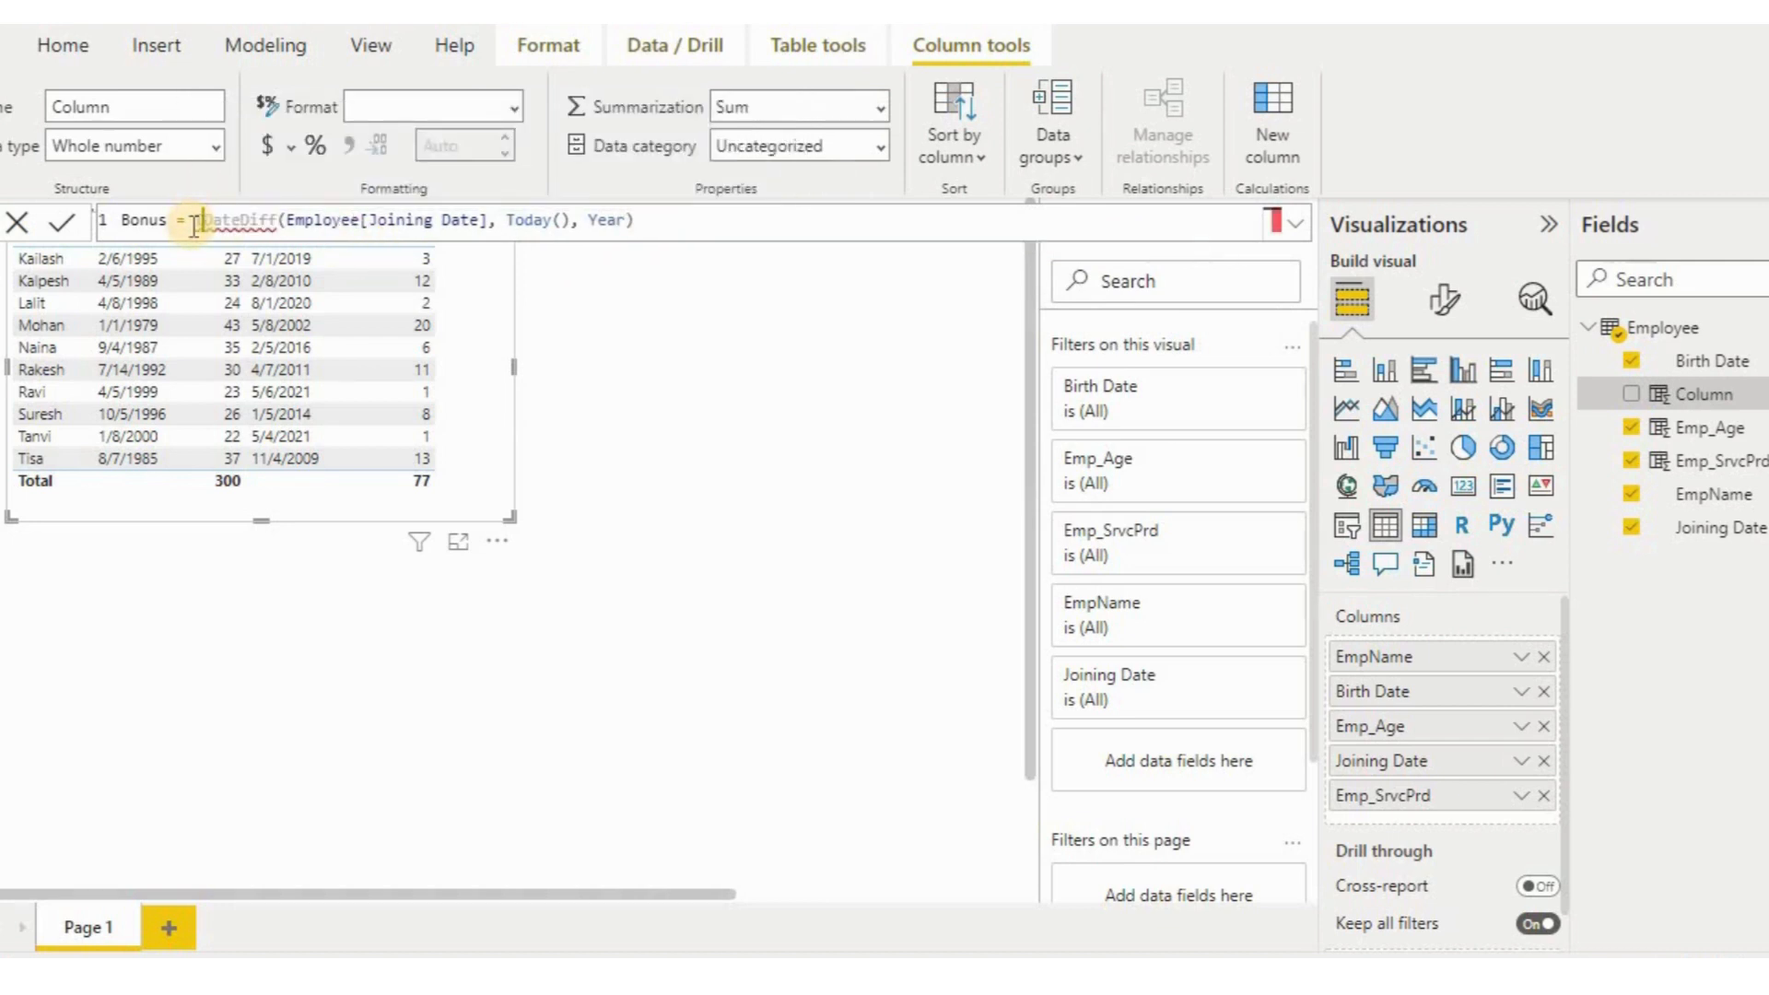
pyautogui.write('(')
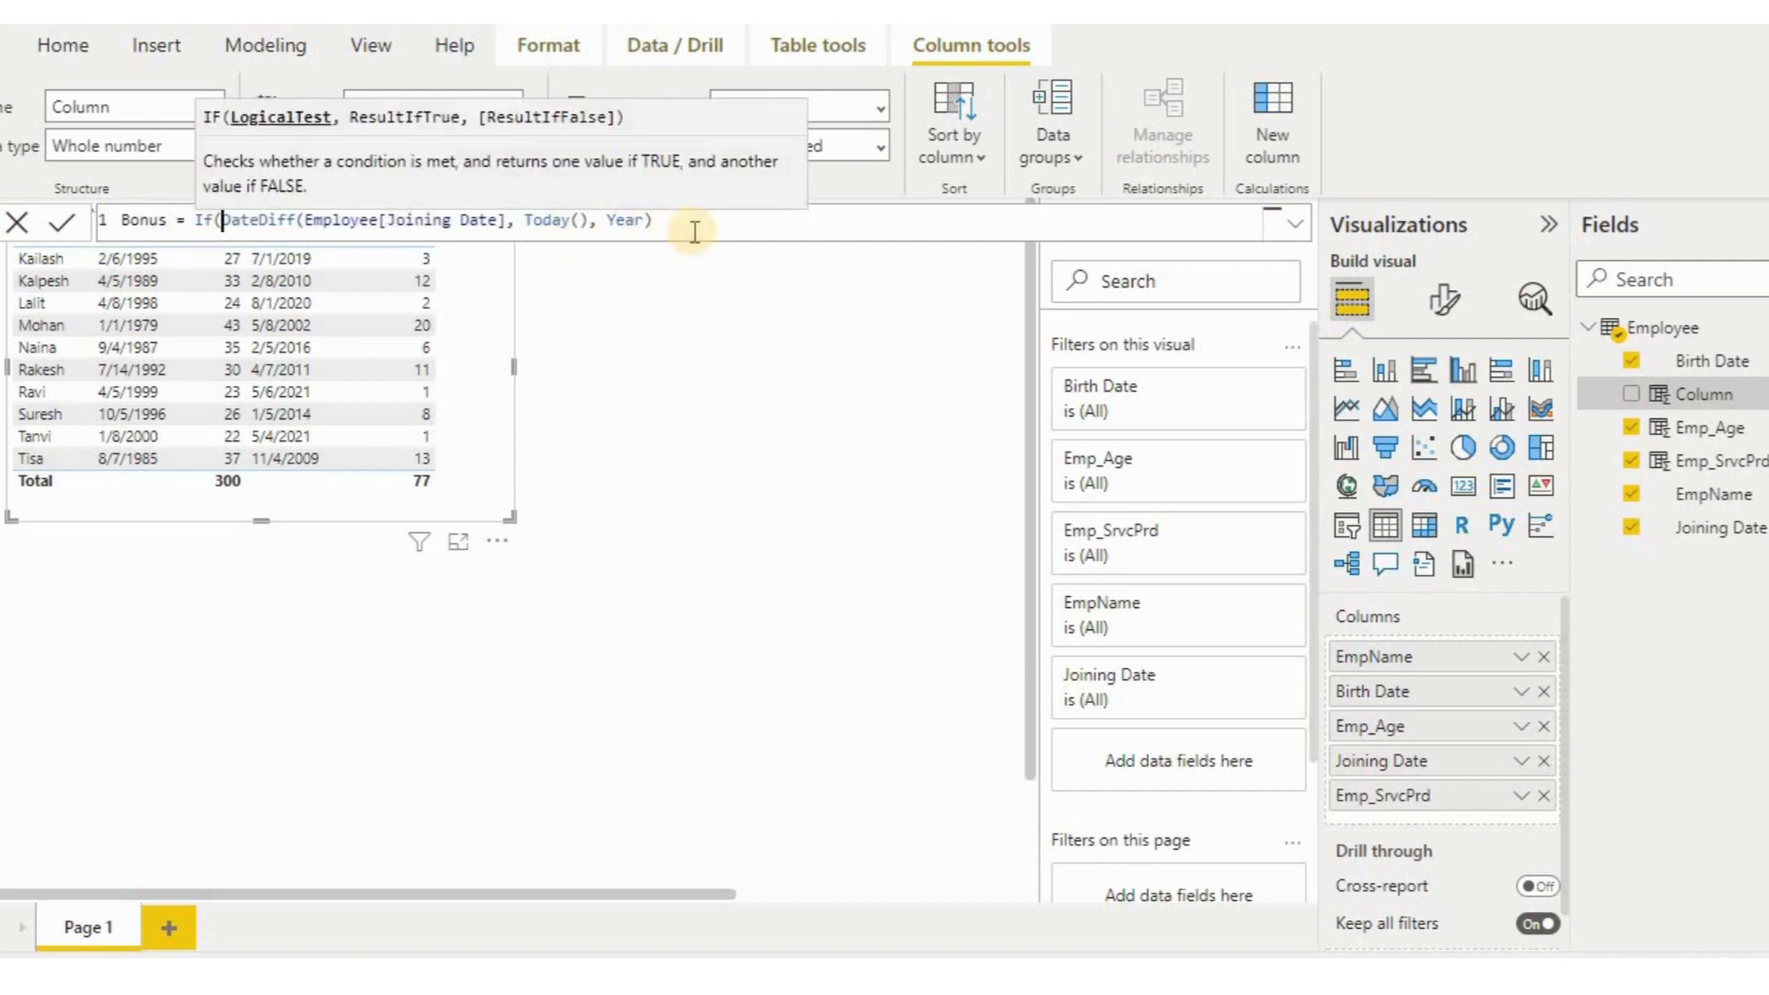
pyautogui.click(697, 227)
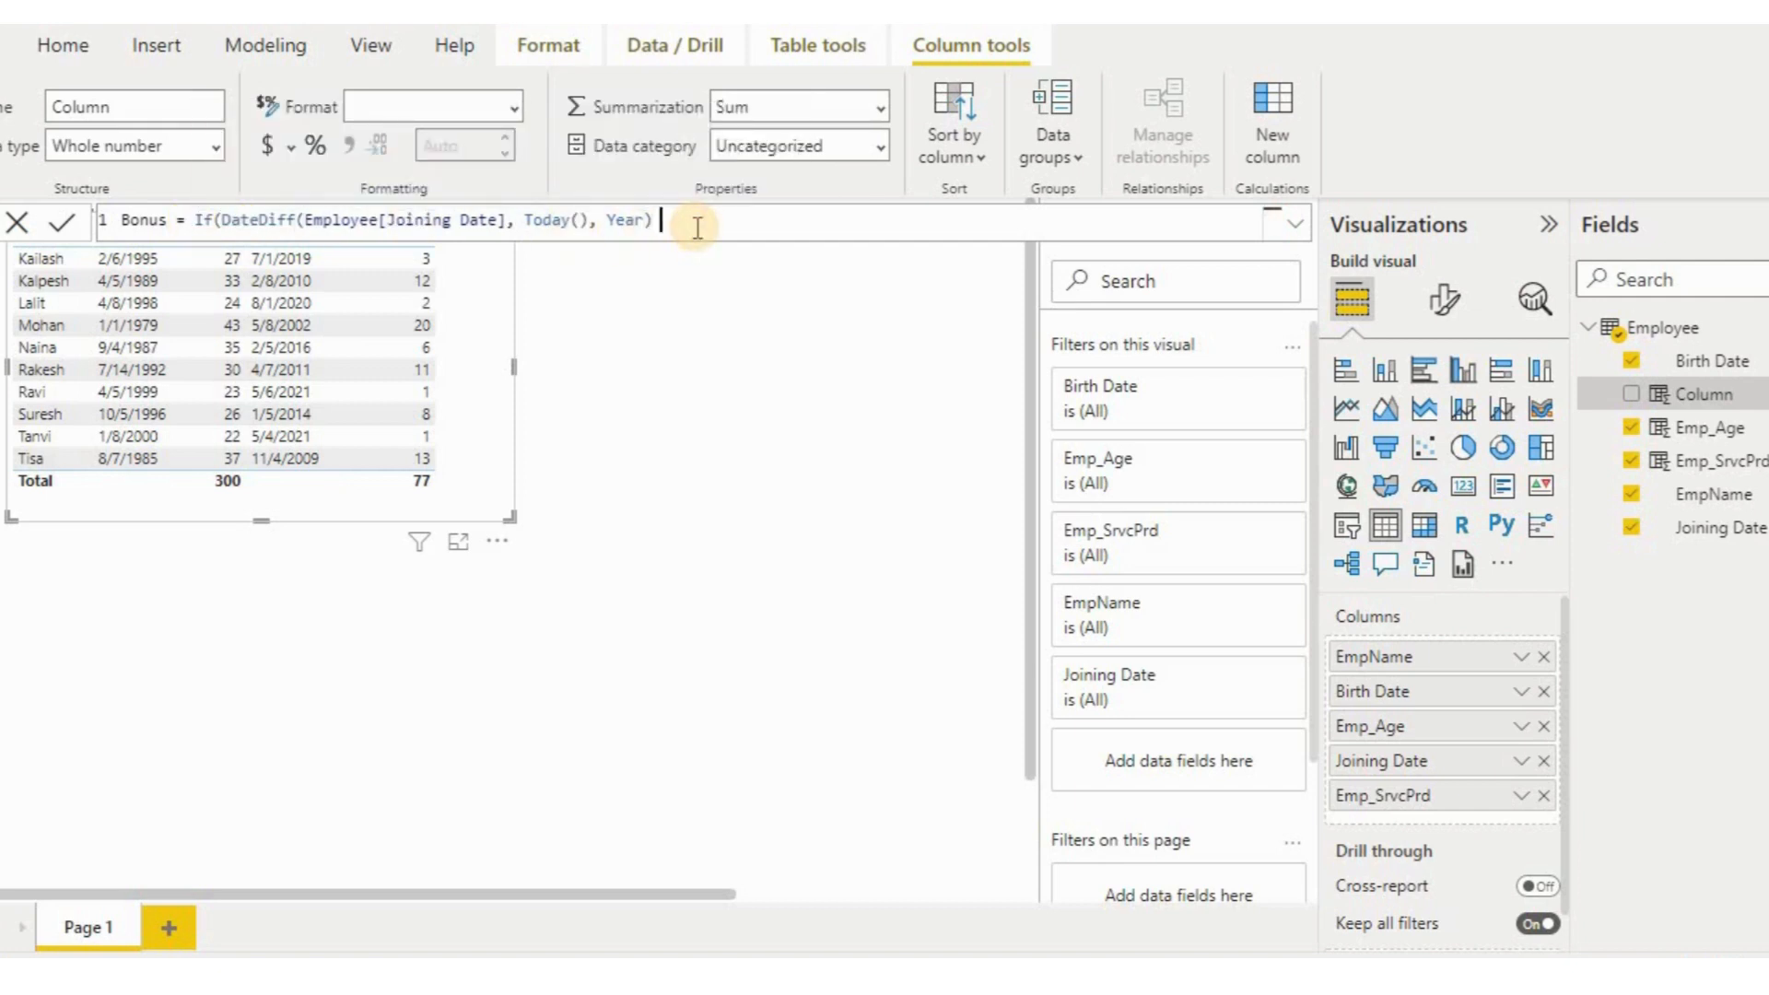
pyautogui.write('> 1')
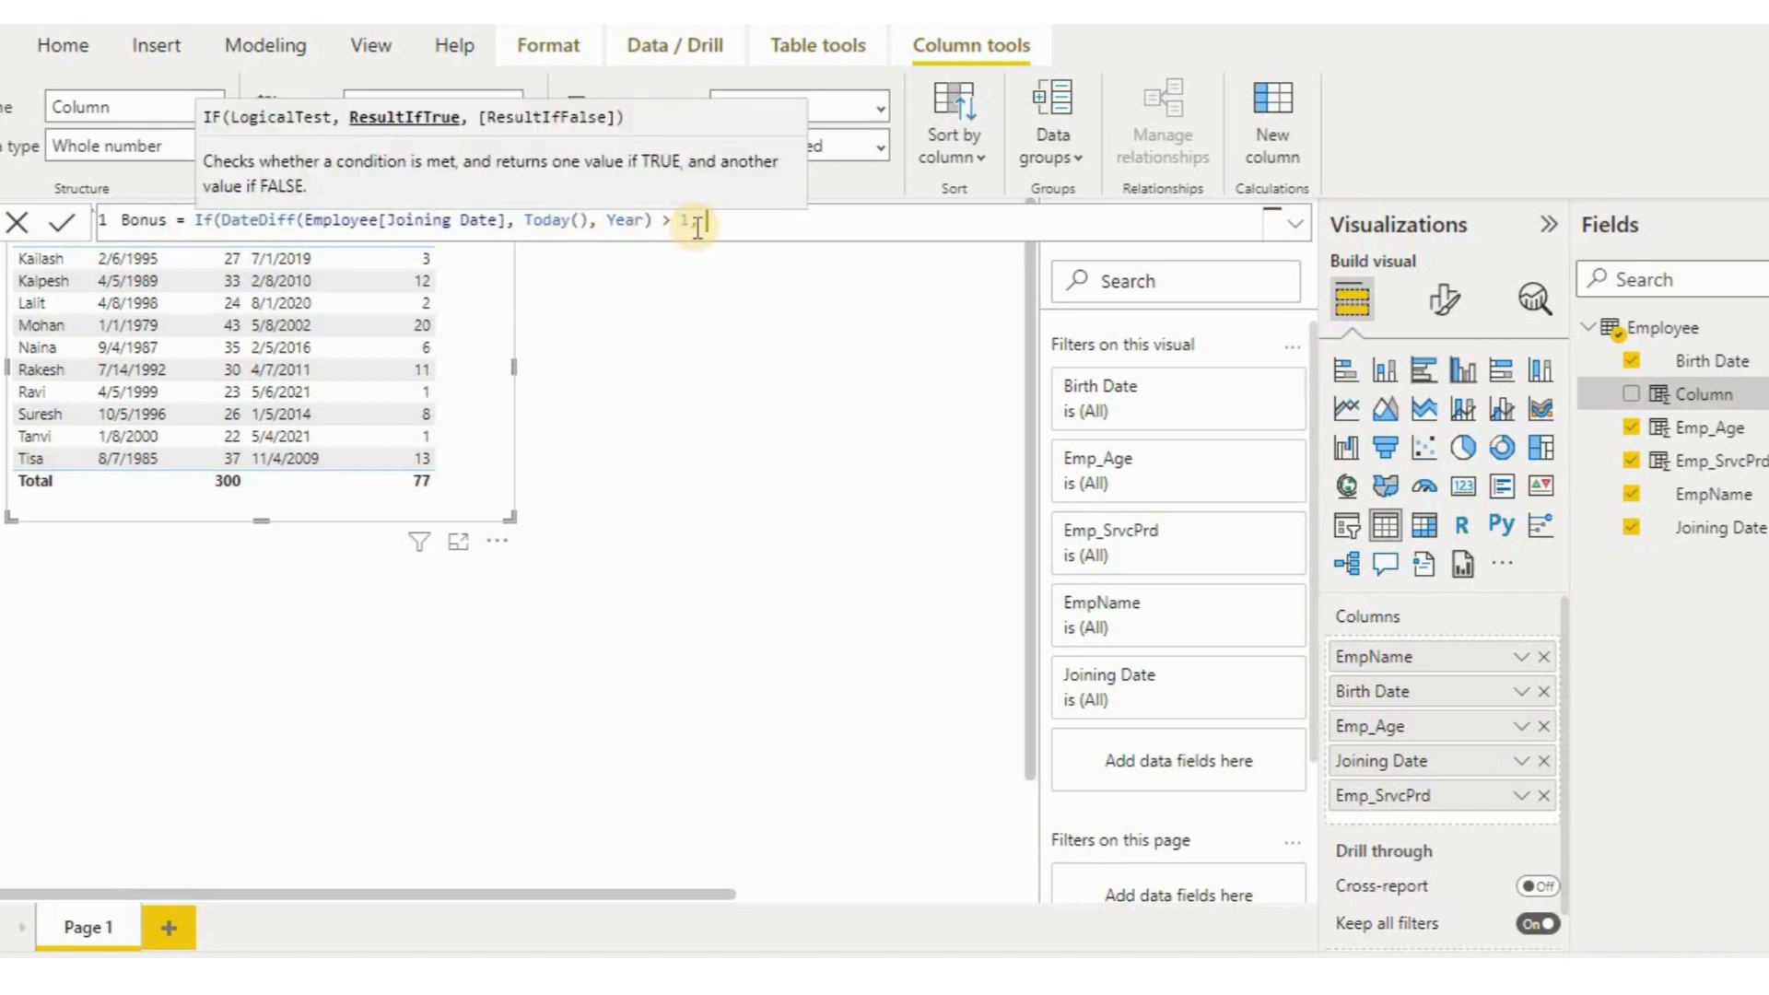
pyautogui.write(', "Bonus')
pyautogui.write('",')
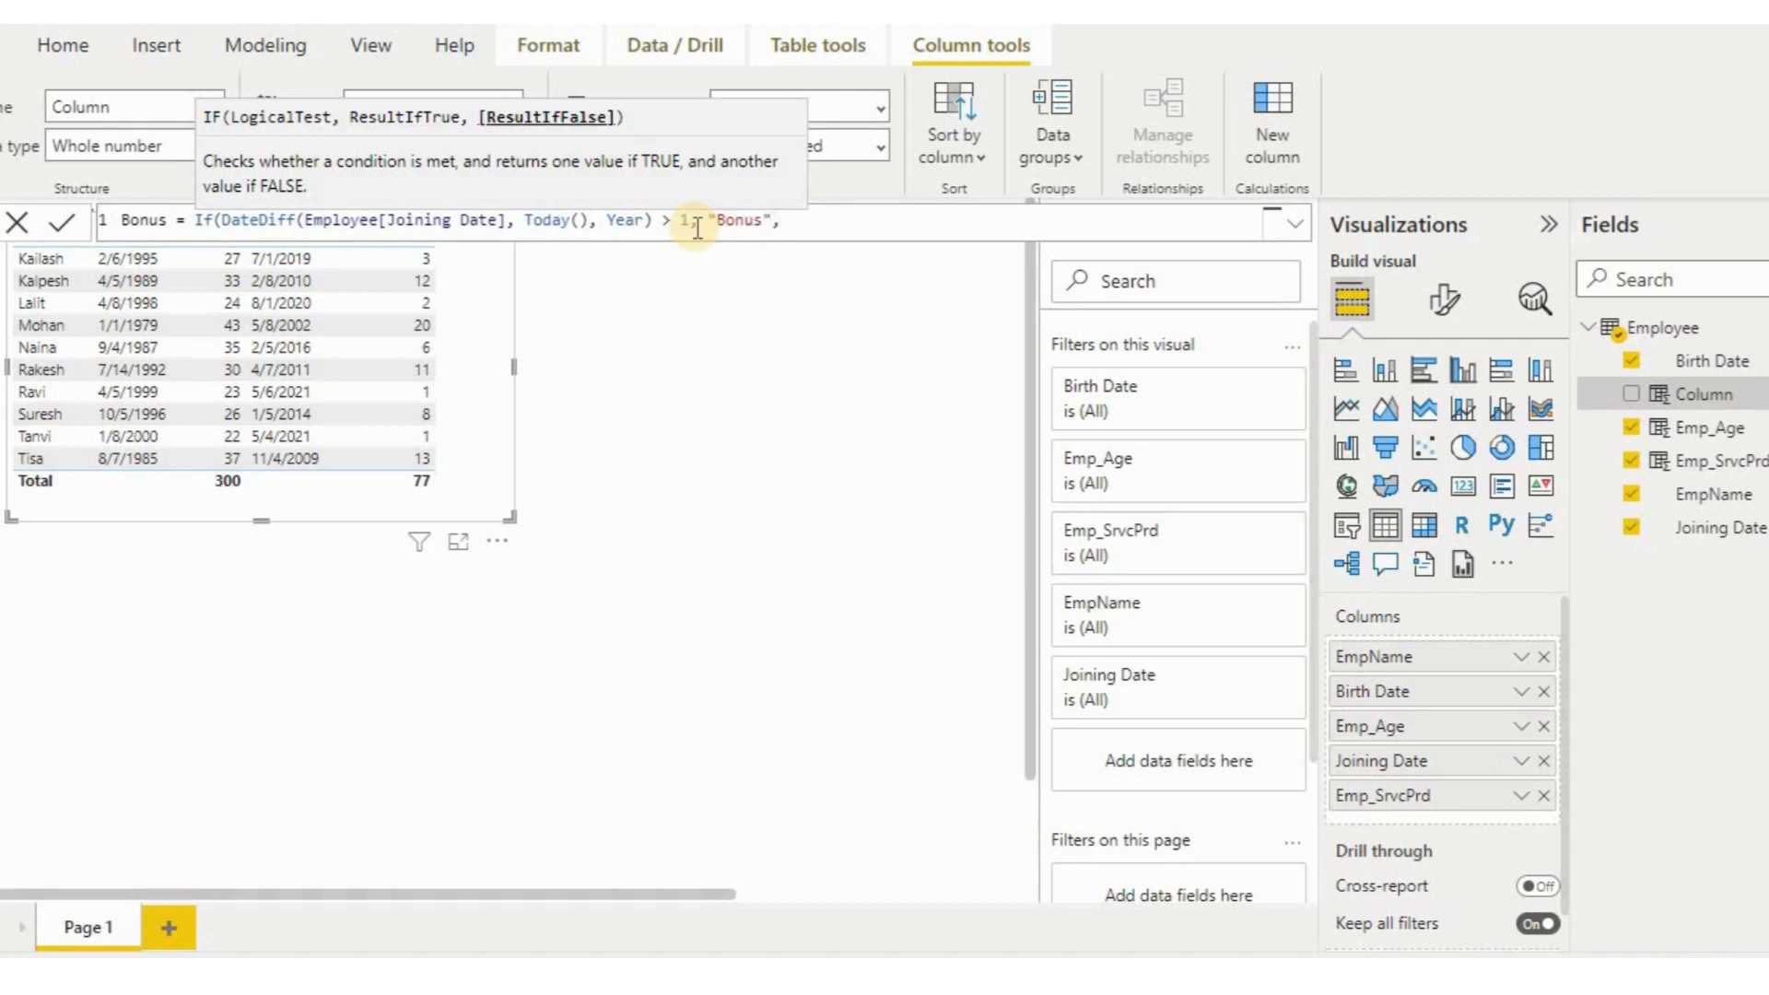
pyautogui.write('"Not Eligible")')
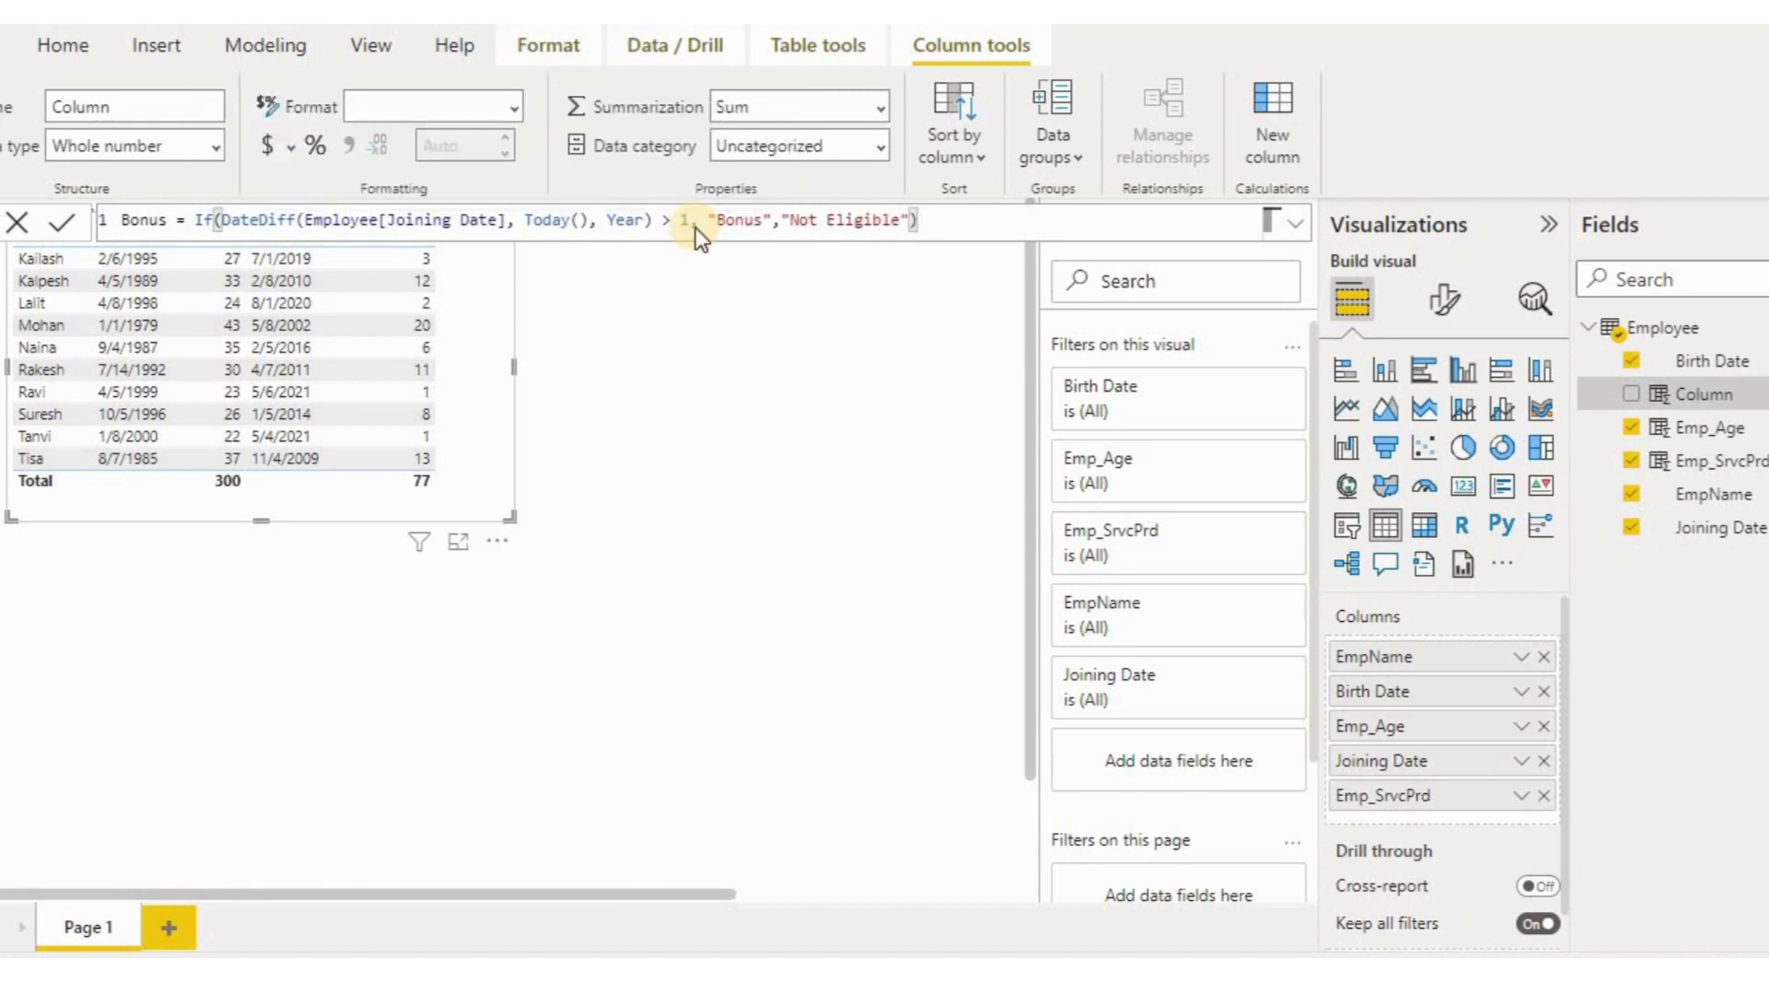
pyautogui.press('Return')
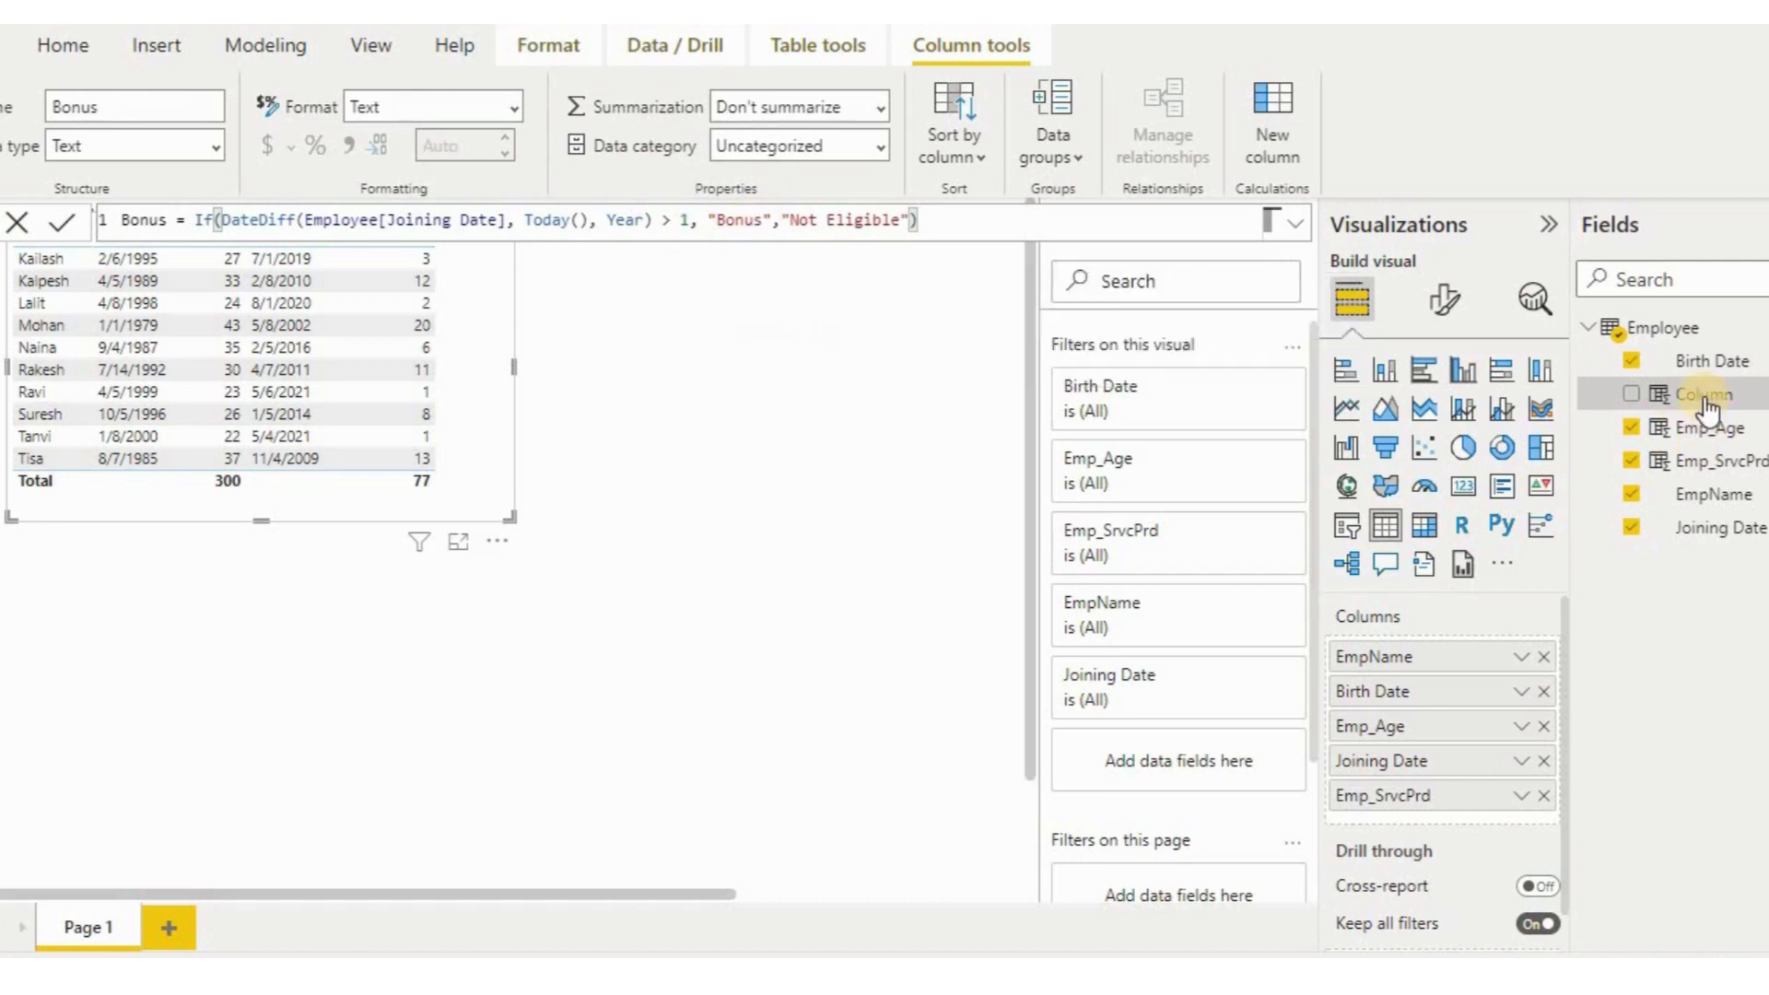
# Step: Add the Bonus field to the employee table visual and widen the visual to fit the new column
pyautogui.click(1631, 395)
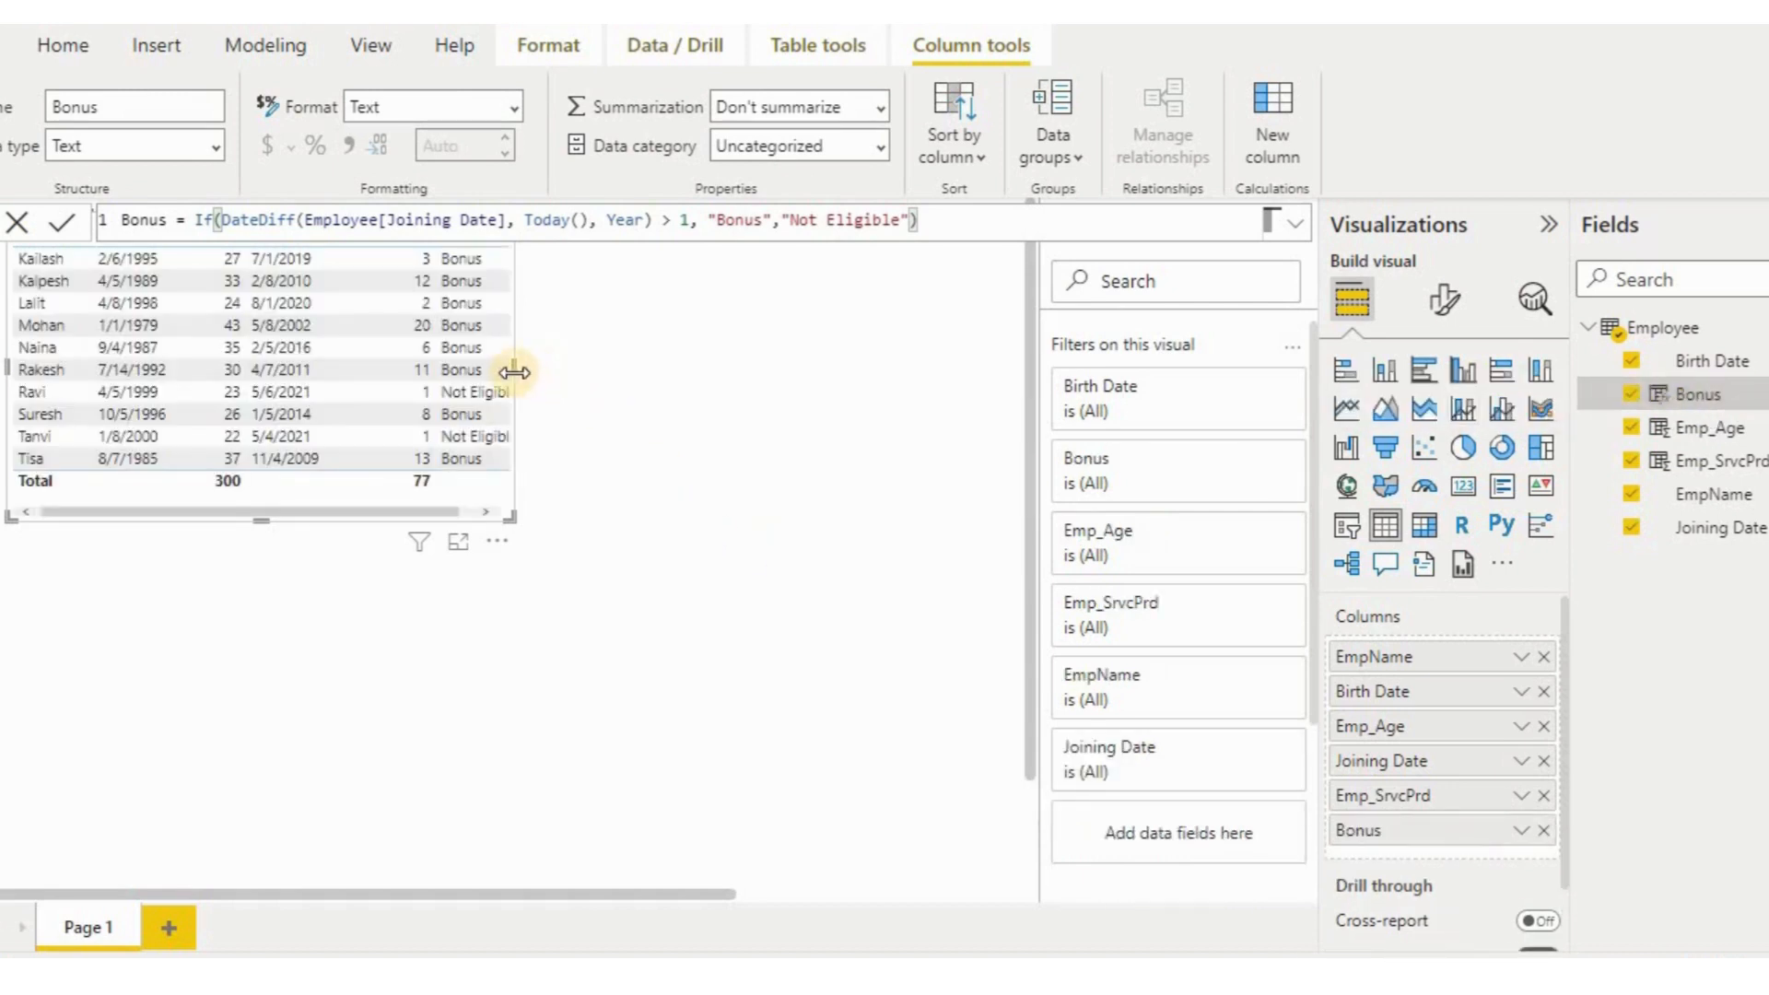
pyautogui.moveTo(513, 372); pyautogui.dragTo(552, 382)
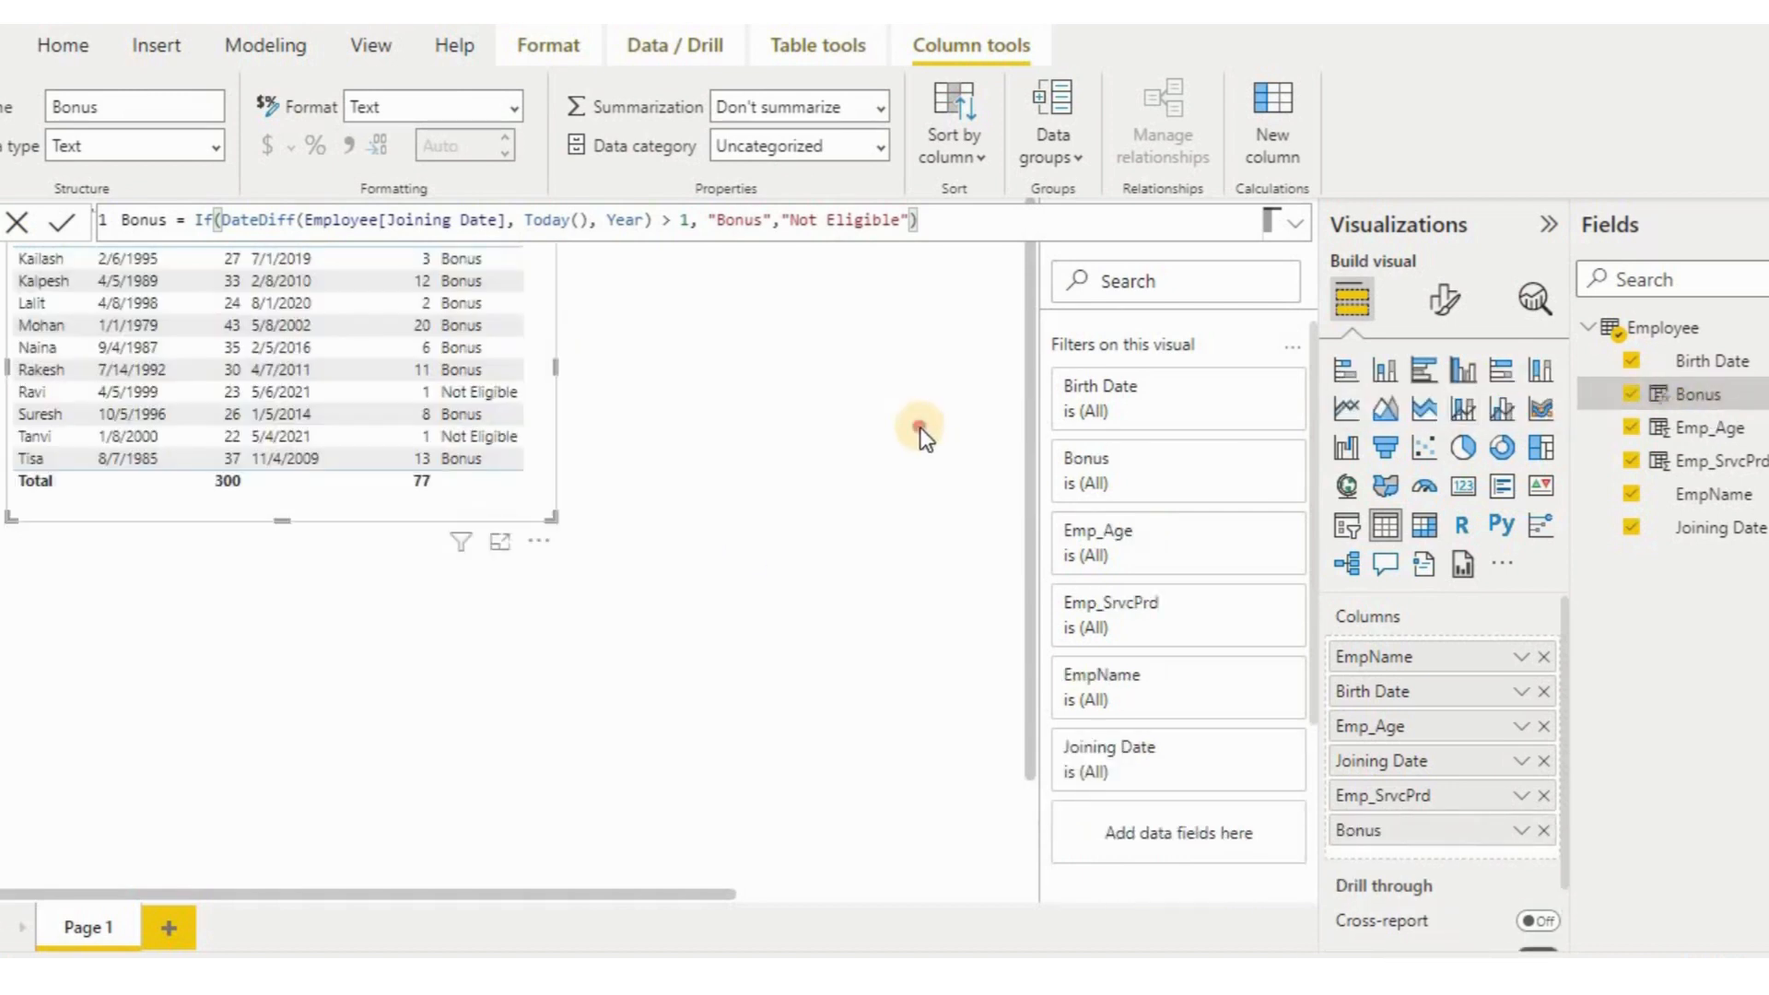
pyautogui.click(716, 330)
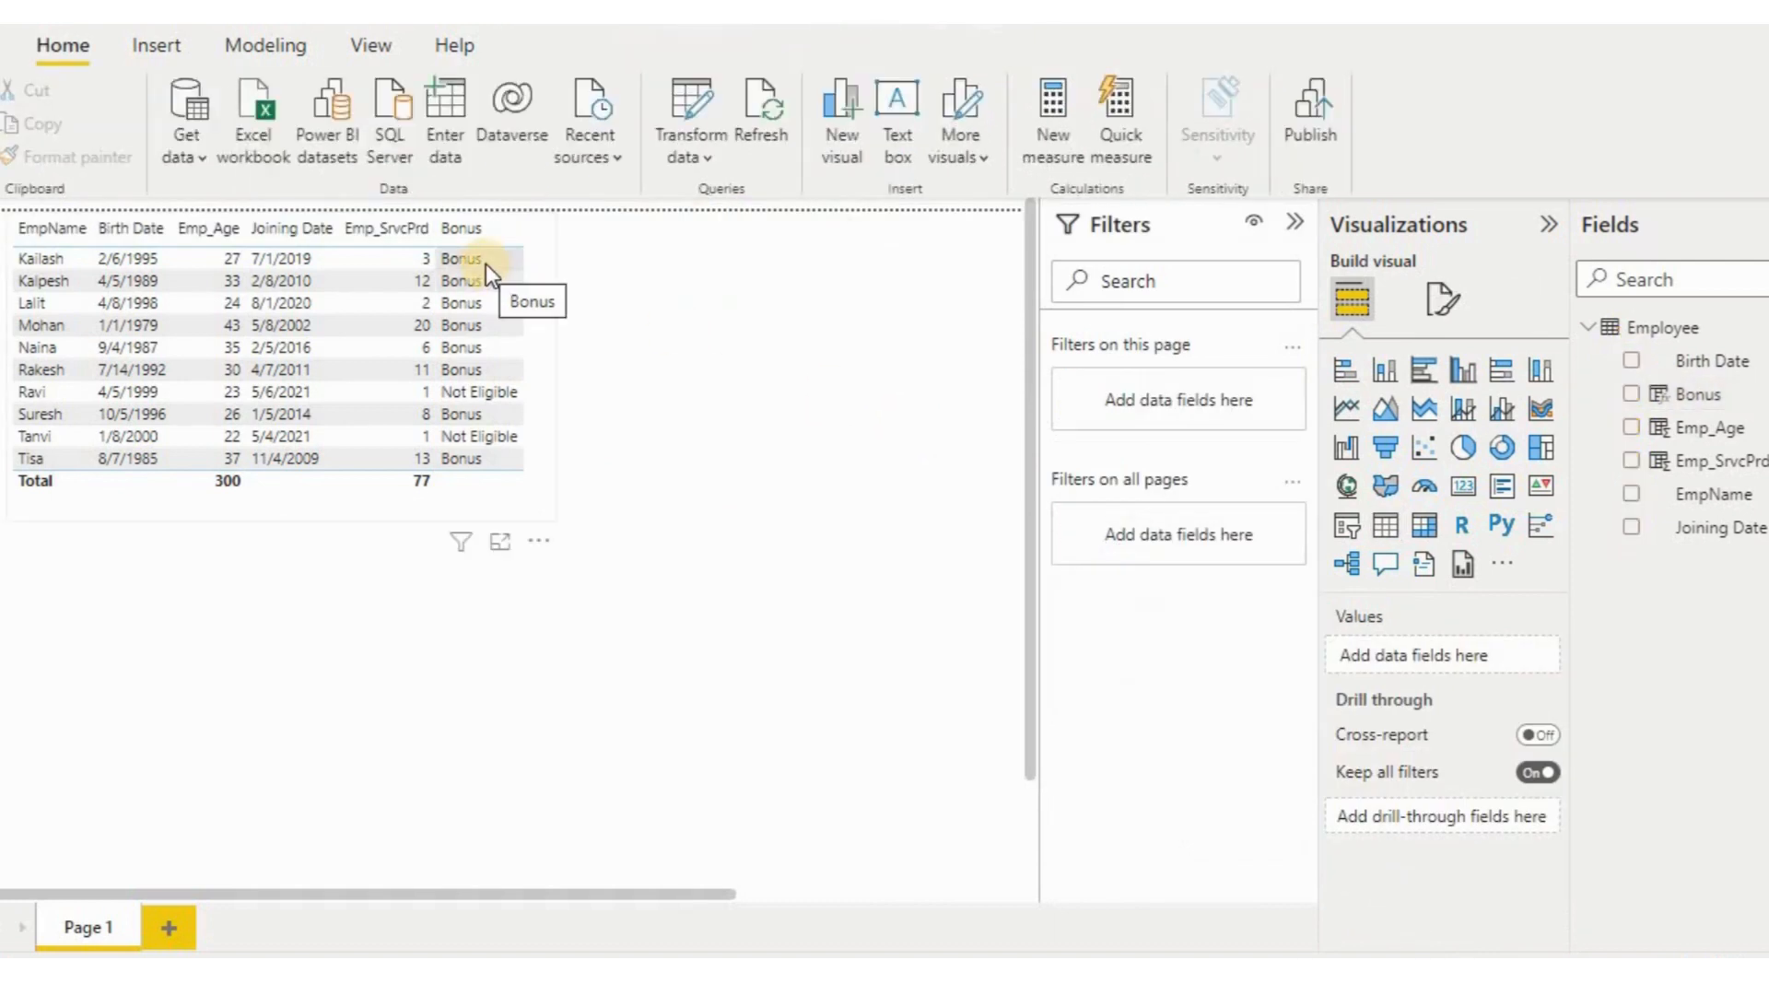